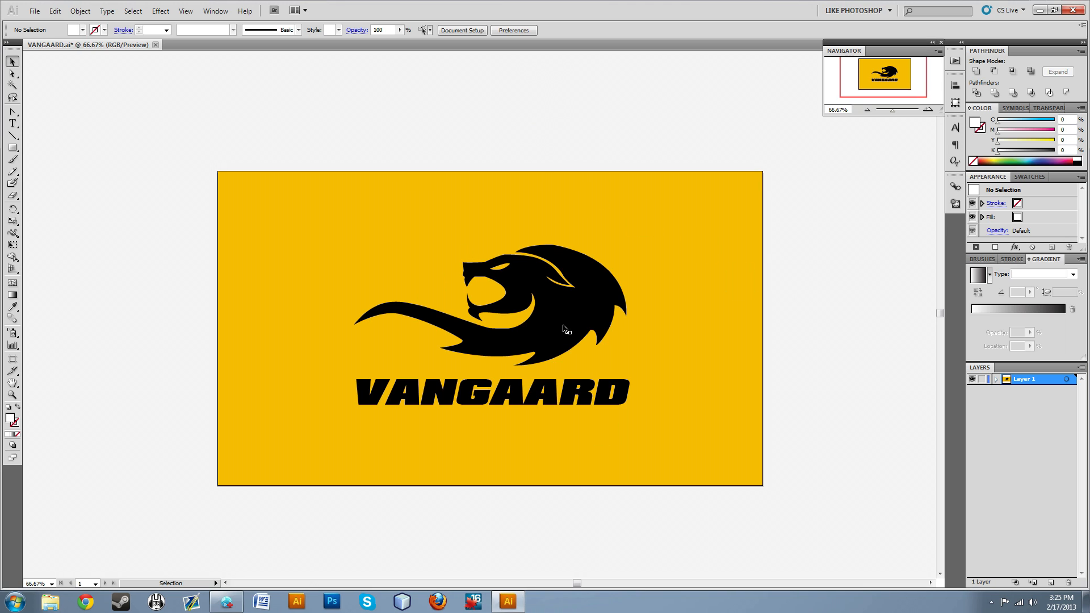
# Move the linked lion logo image to the empty canvas below the yellow artboard.
pyautogui.click(868, 306)
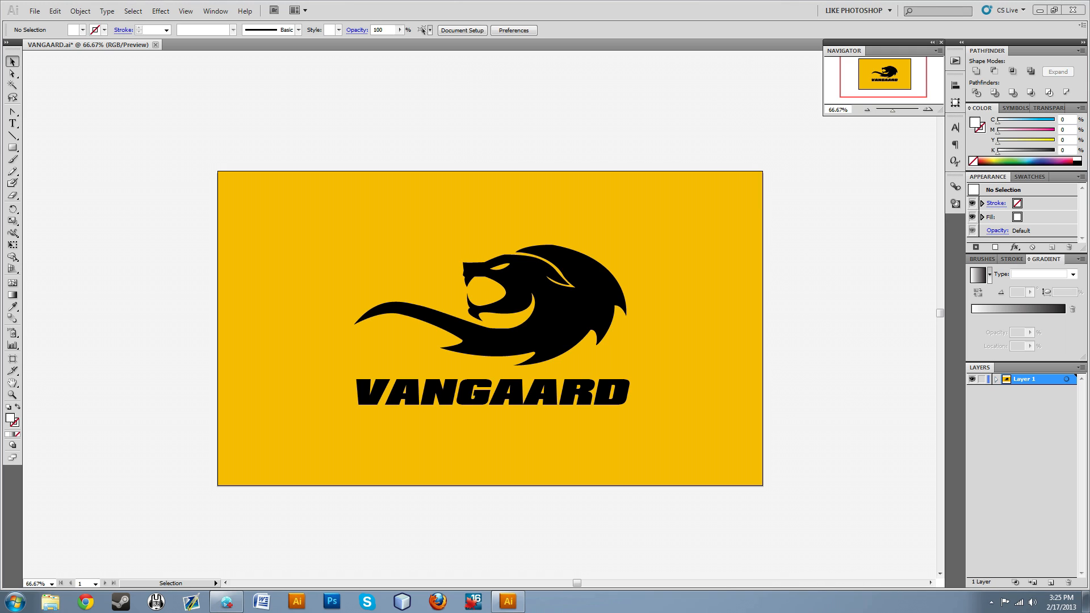
pyautogui.moveTo(421, 153); pyautogui.dragTo(458, 129)
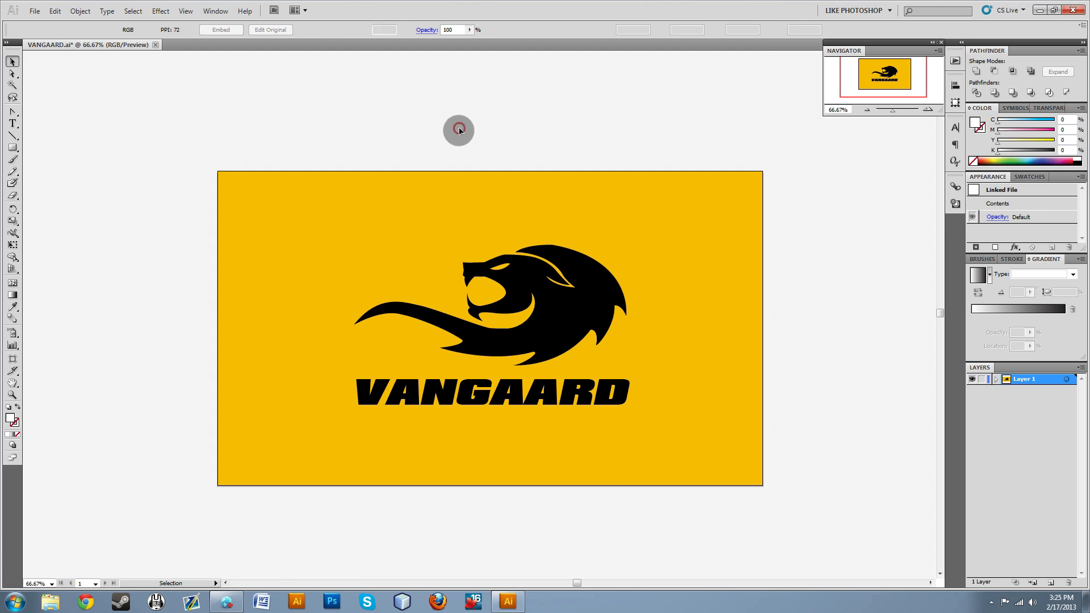
pyautogui.moveTo(561, 132); pyautogui.dragTo(538, 486)
pyautogui.scroll(-5, 521, 479)
pyautogui.moveTo(544, 344); pyautogui.dragTo(539, 448)
pyautogui.scroll(-3, 648, 451)
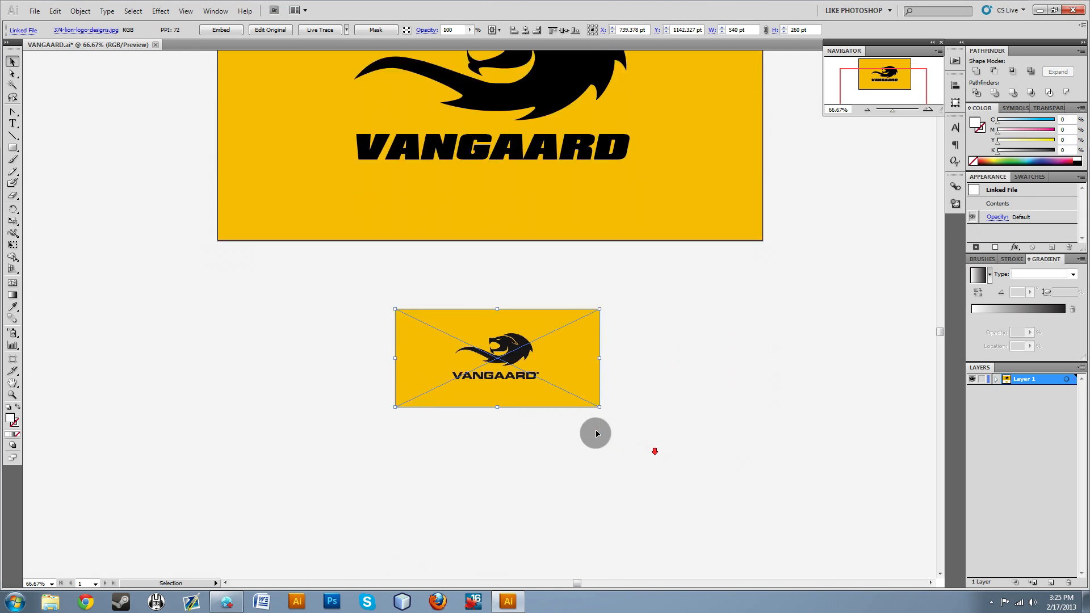
pyautogui.moveTo(533, 363); pyautogui.dragTo(547, 420)
pyautogui.click(518, 445)
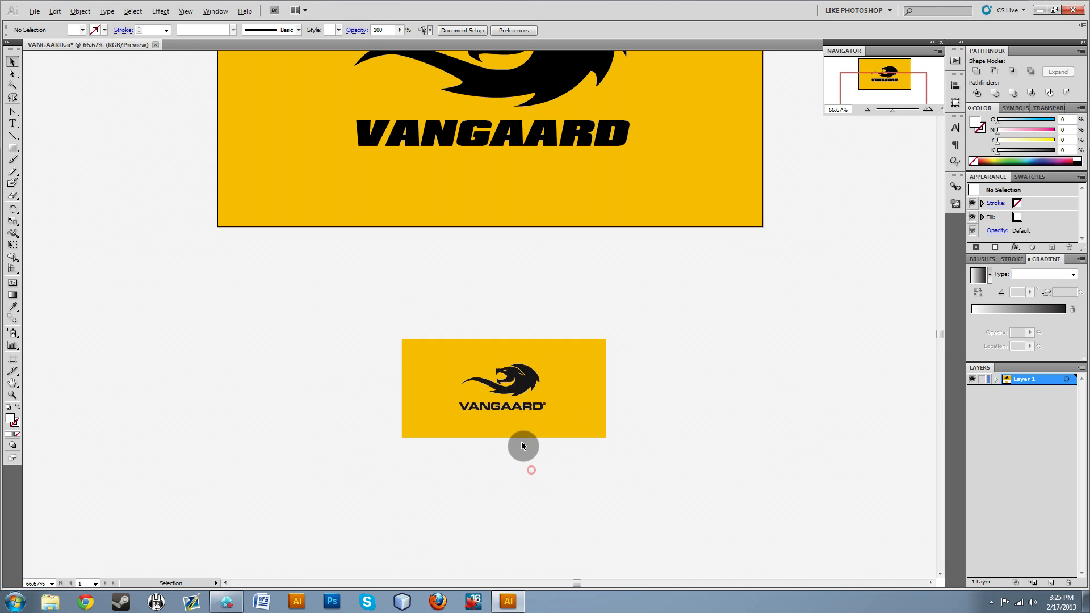
# Examine the reference logo image below the artboard up close and compare it with the finished logo above.
pyautogui.scroll(-4, 504, 482)
pyautogui.scroll(-3, 502, 478)
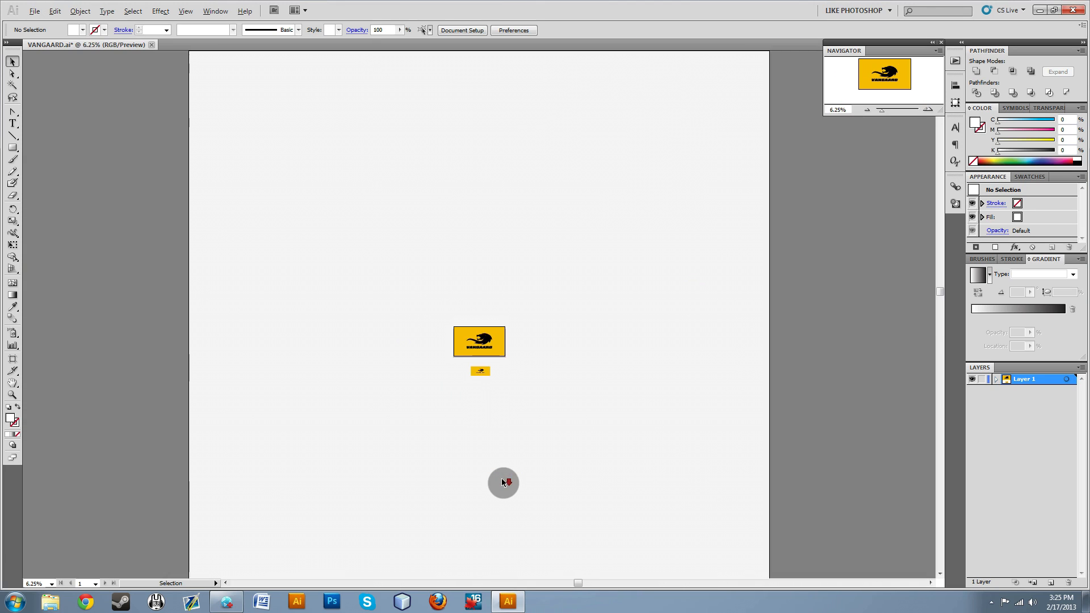
pyautogui.scroll(5, 511, 314)
pyautogui.scroll(5, 452, 409)
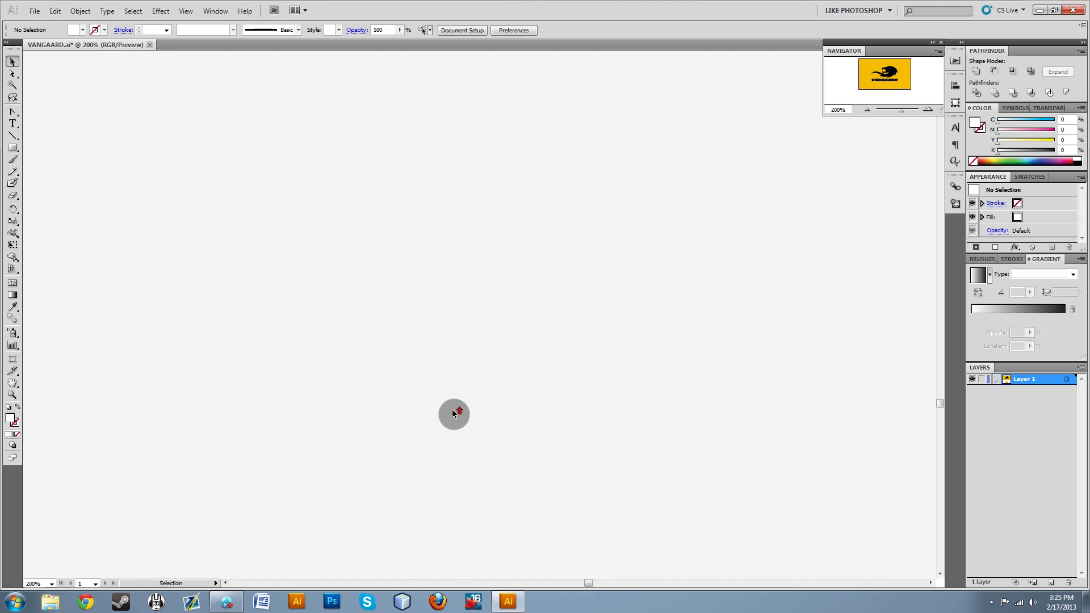
pyautogui.click(940, 230)
pyautogui.scroll(-5, 602, 469)
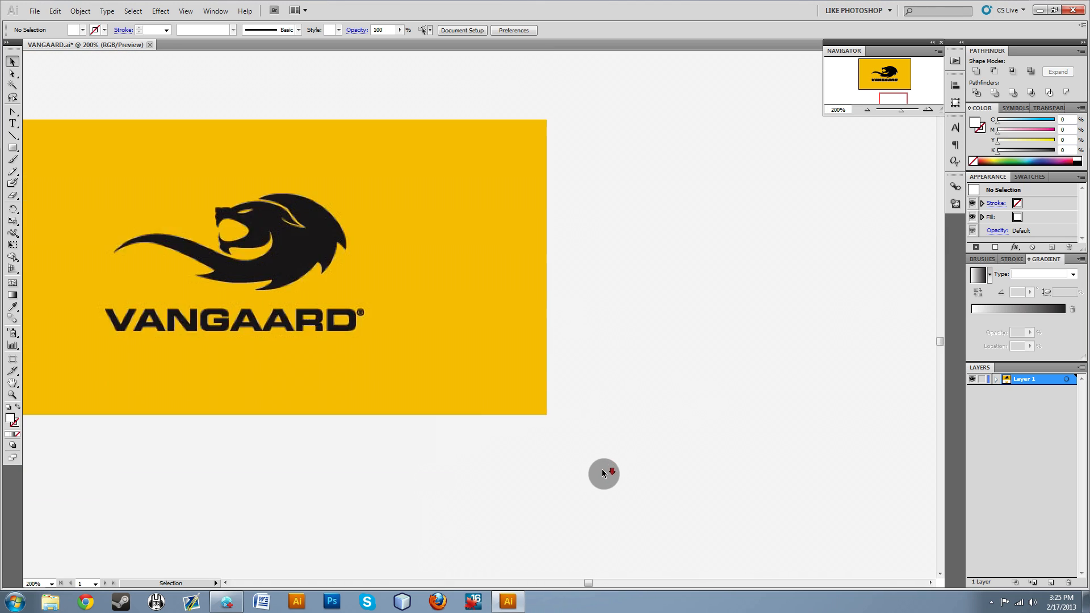
pyautogui.scroll(-3, 567, 461)
pyautogui.scroll(4, 449, 350)
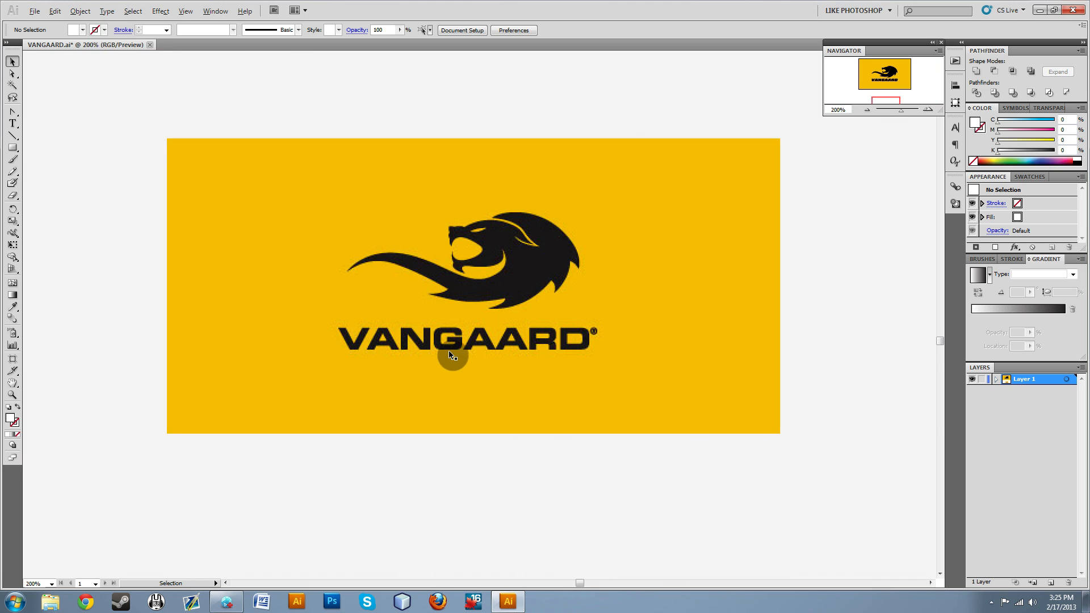
pyautogui.press('alt')
pyautogui.click(623, 330)
pyautogui.click(865, 364)
pyautogui.scroll(-5, 461, 461)
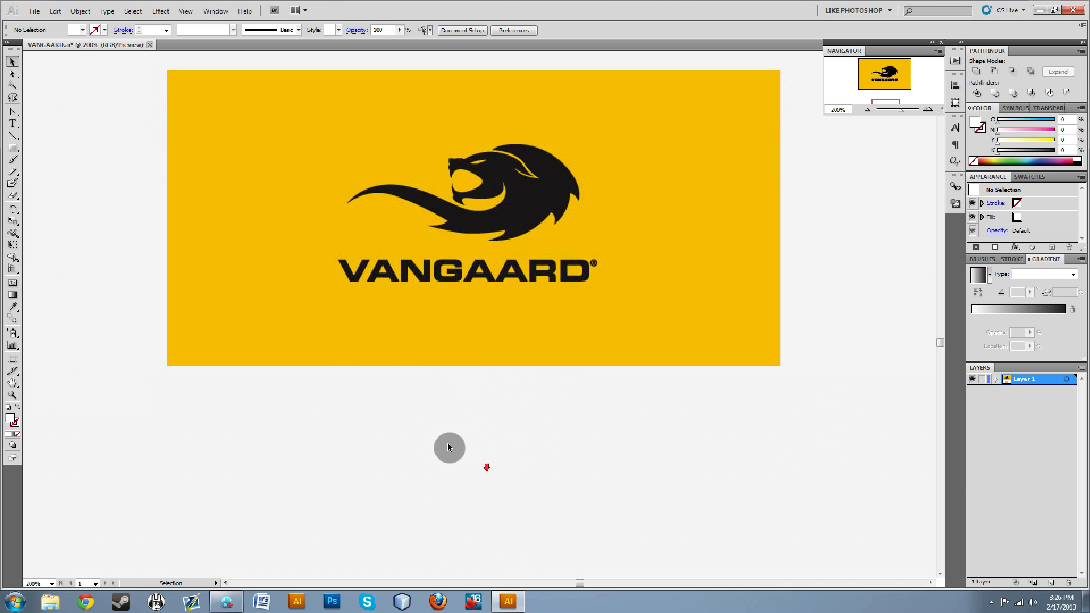
pyautogui.scroll(14, 436, 446)
pyautogui.scroll(-5, 478, 441)
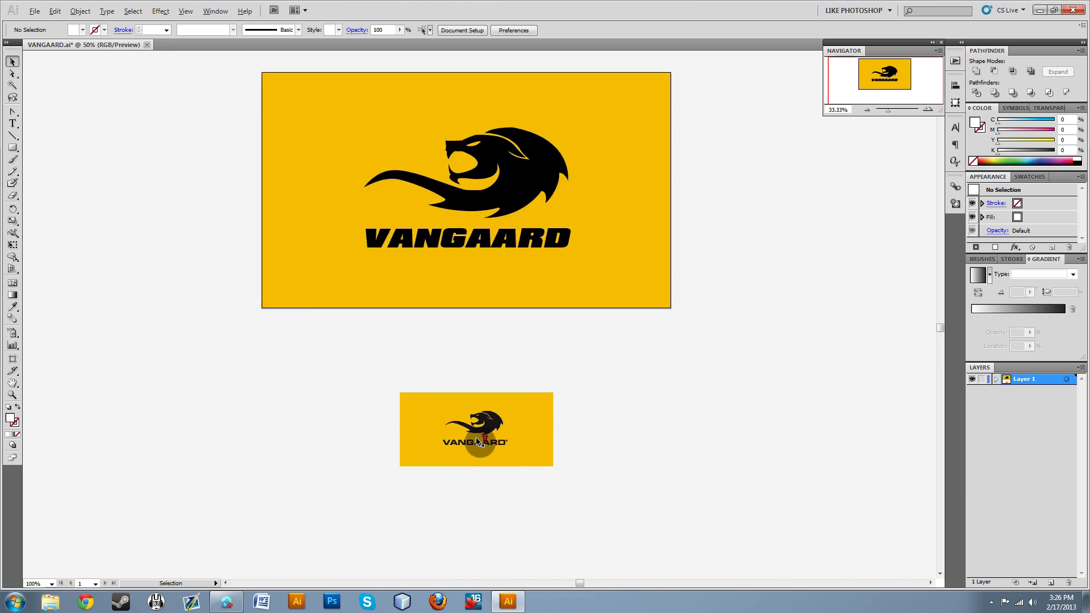
pyautogui.scroll(6, 479, 441)
pyautogui.scroll(-3, 479, 442)
pyautogui.scroll(3, 479, 441)
pyautogui.scroll(-1, 479, 442)
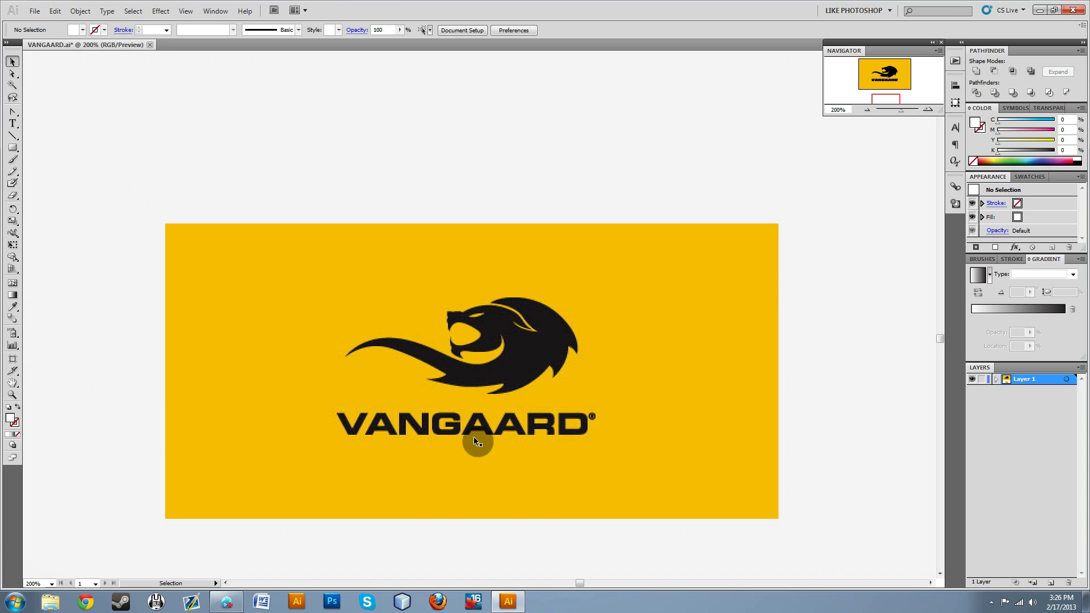
# Select the linked reference logo image and shift it slightly up and to the right on the canvas.
pyautogui.click(473, 438)
pyautogui.moveTo(615, 374); pyautogui.dragTo(664, 340)
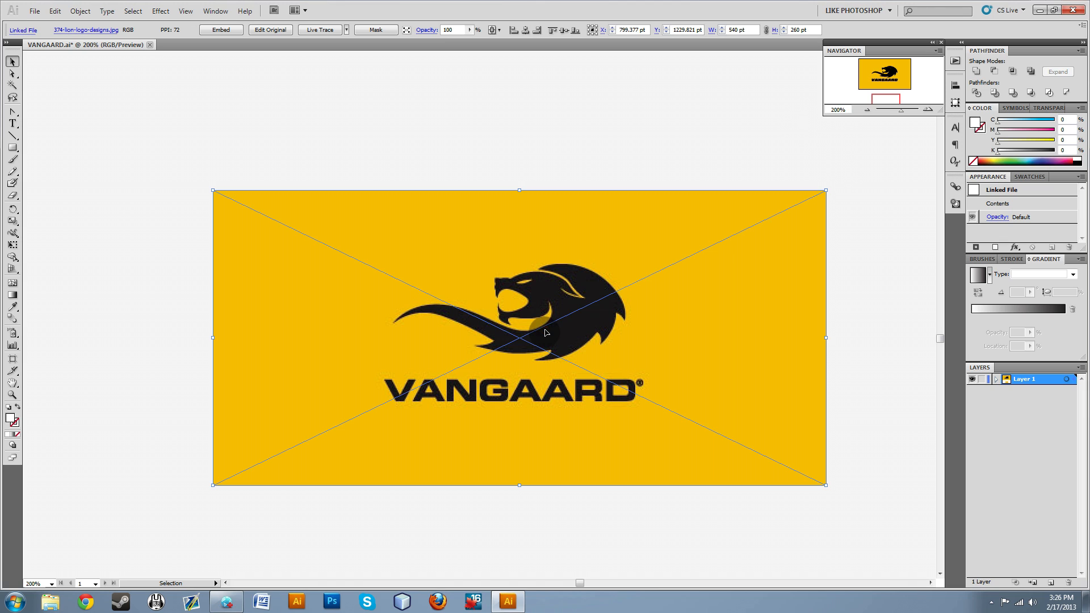
# Create a new document of 1500 by 1500 pt with the default name.
pyautogui.hotkey('ctrl', 'n')
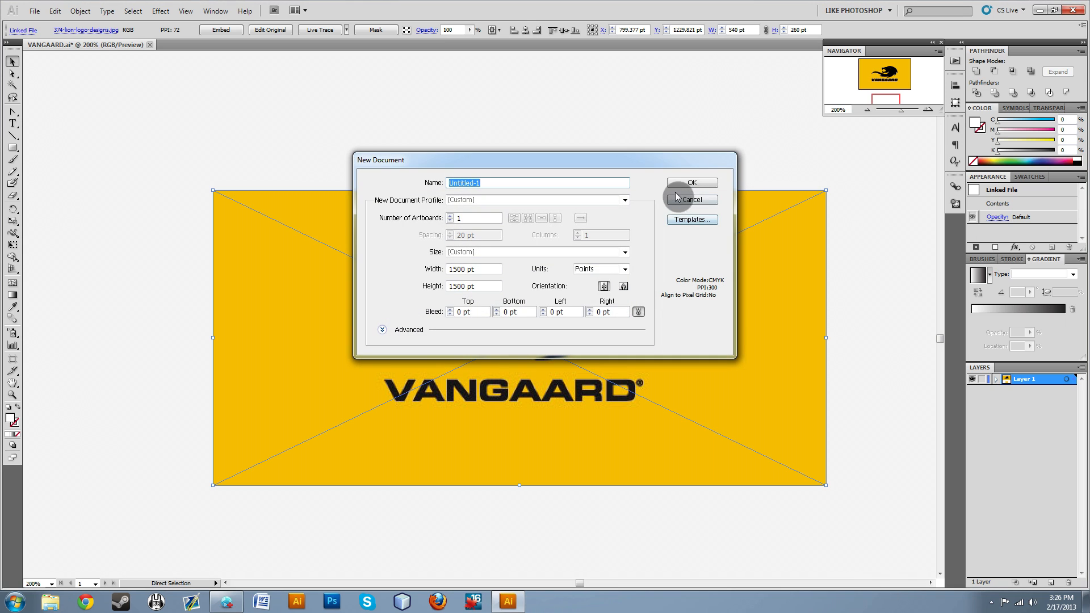
pyautogui.click(692, 184)
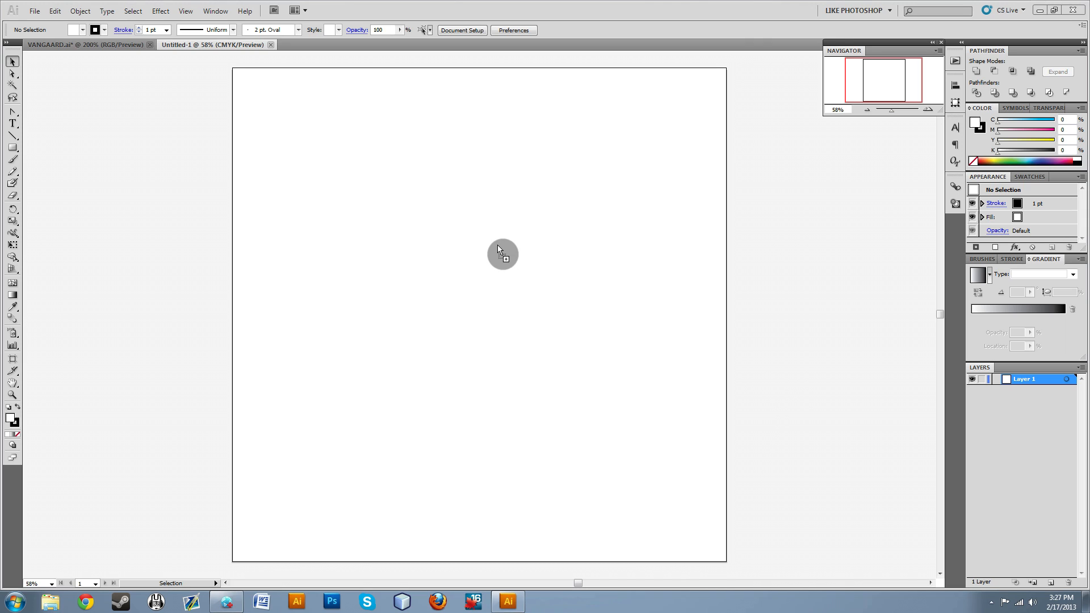
pyautogui.click(719, 246)
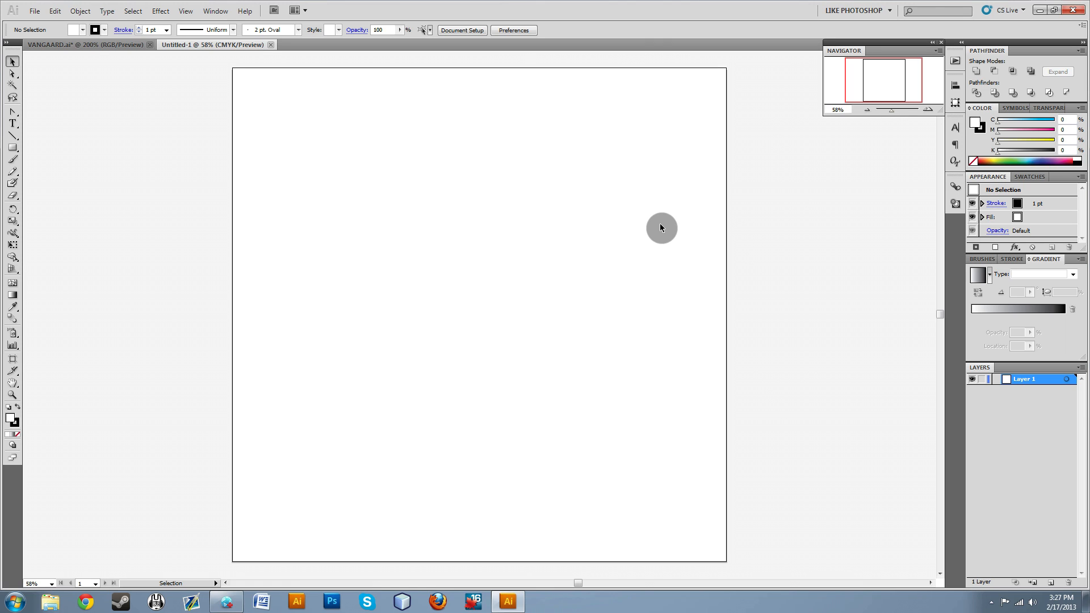
# Start another new document, keeping its size at 1500 by 1500 pt and its units in points.
pyautogui.click(35, 11)
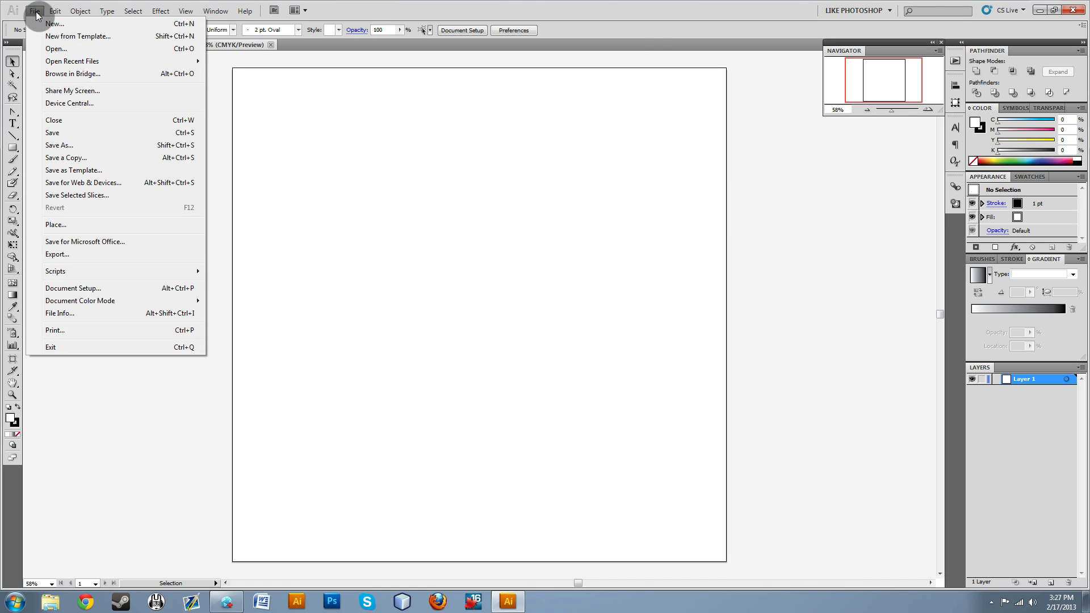
pyautogui.click(50, 24)
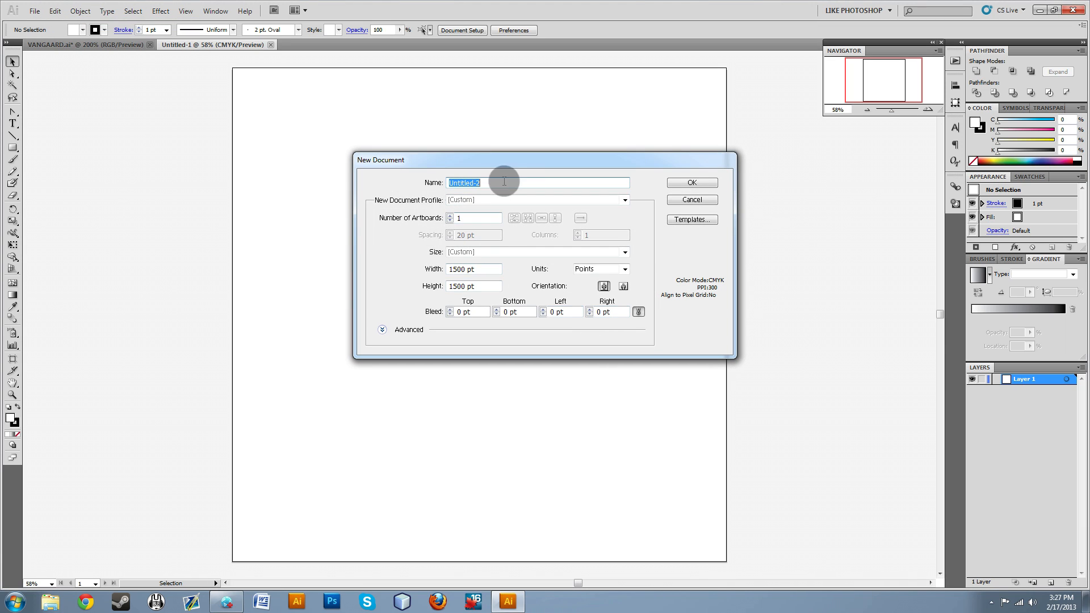
pyautogui.click(475, 271)
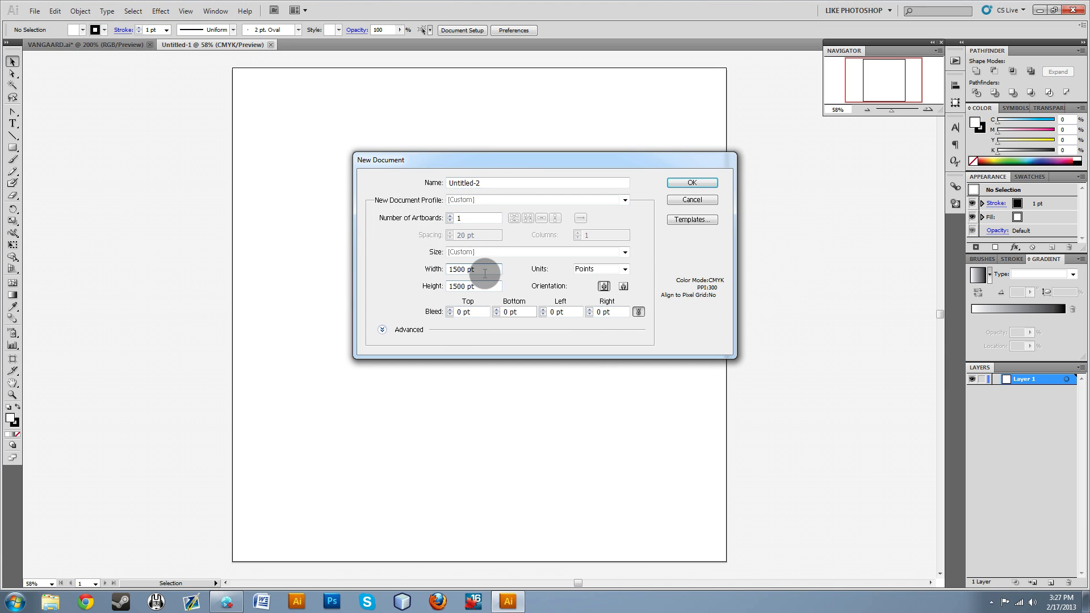
pyautogui.doubleClick(485, 273)
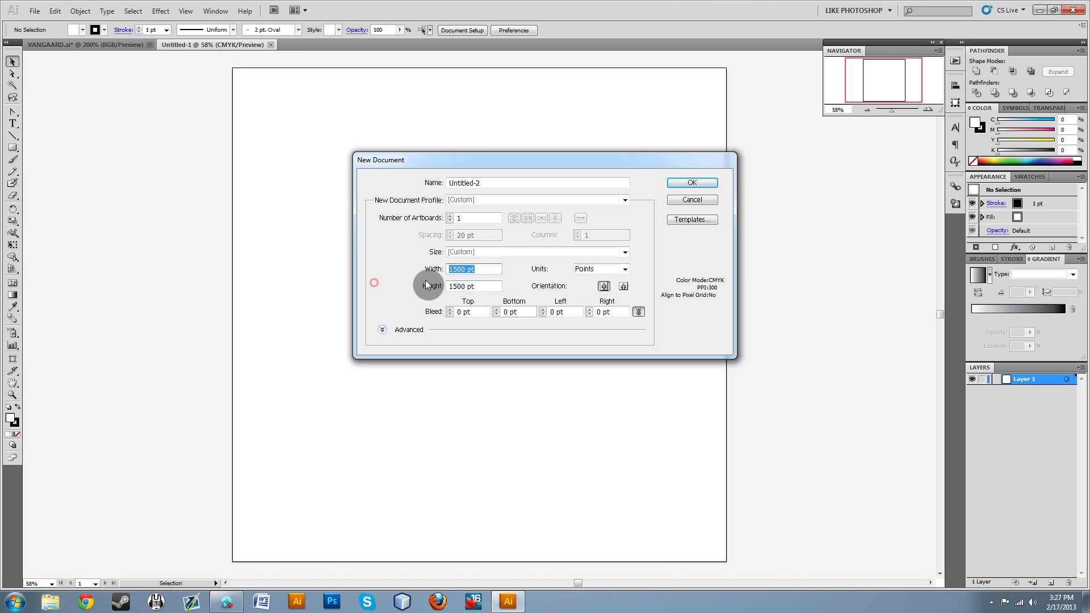
pyautogui.moveTo(531, 163); pyautogui.dragTo(470, 130)
pyautogui.click(424, 234)
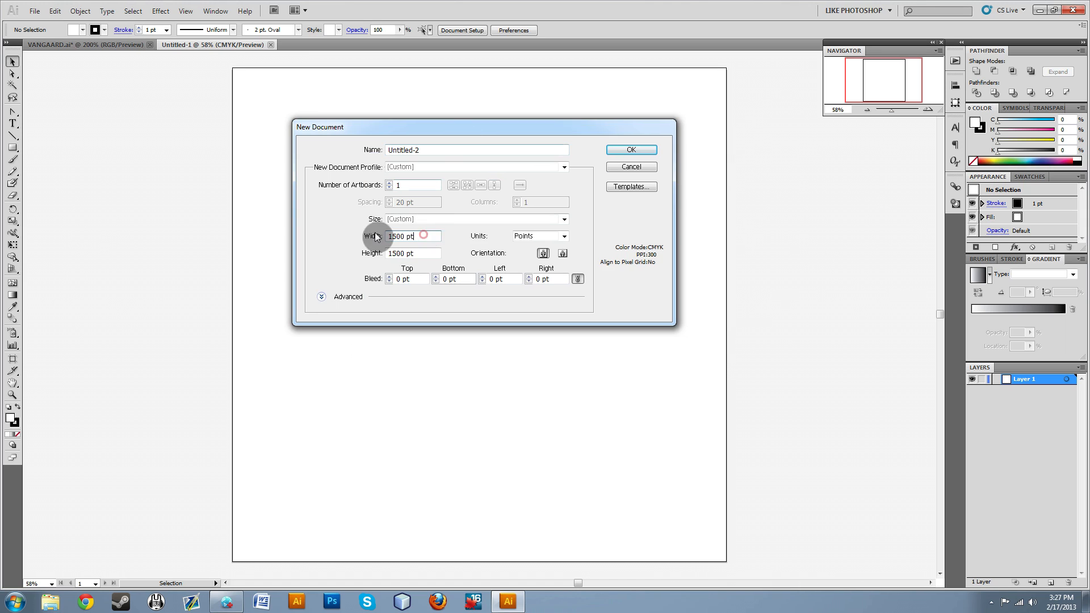
pyautogui.moveTo(403, 235); pyautogui.dragTo(376, 235)
pyautogui.click(379, 239)
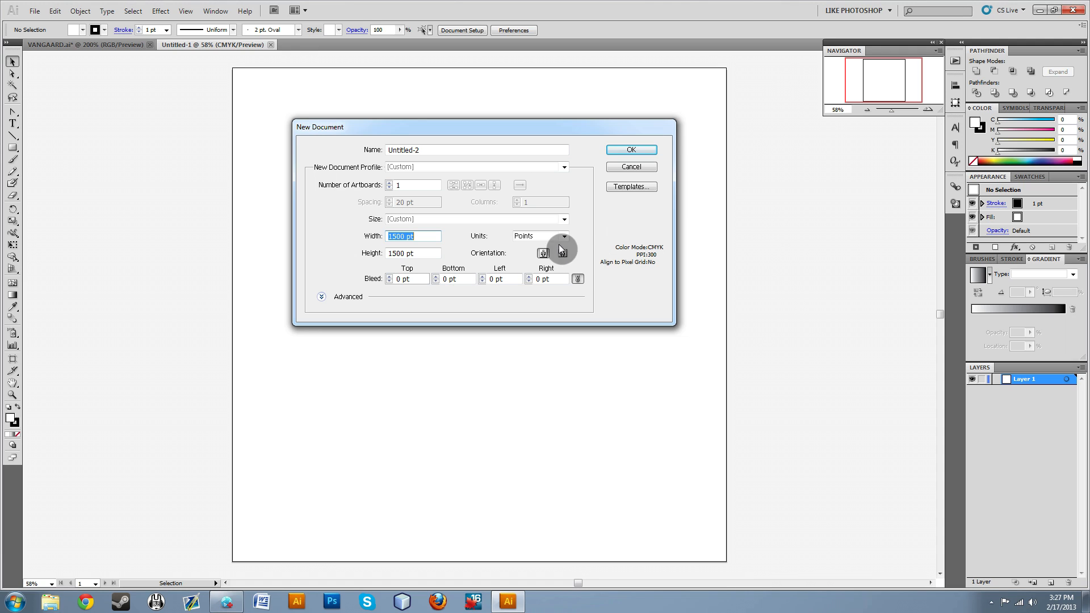
pyautogui.click(373, 300)
pyautogui.click(564, 236)
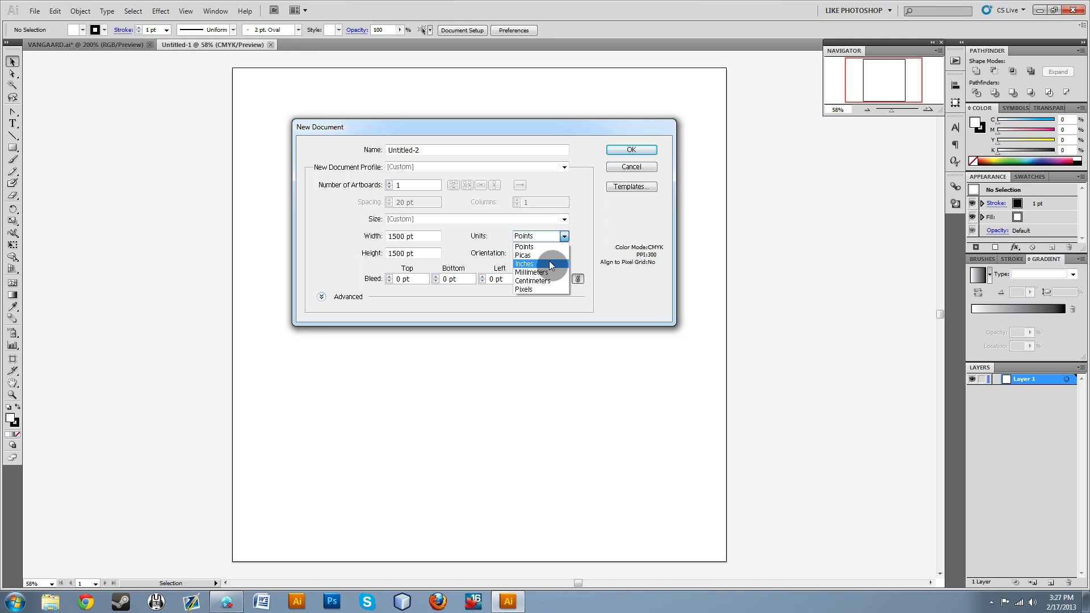
pyautogui.click(618, 220)
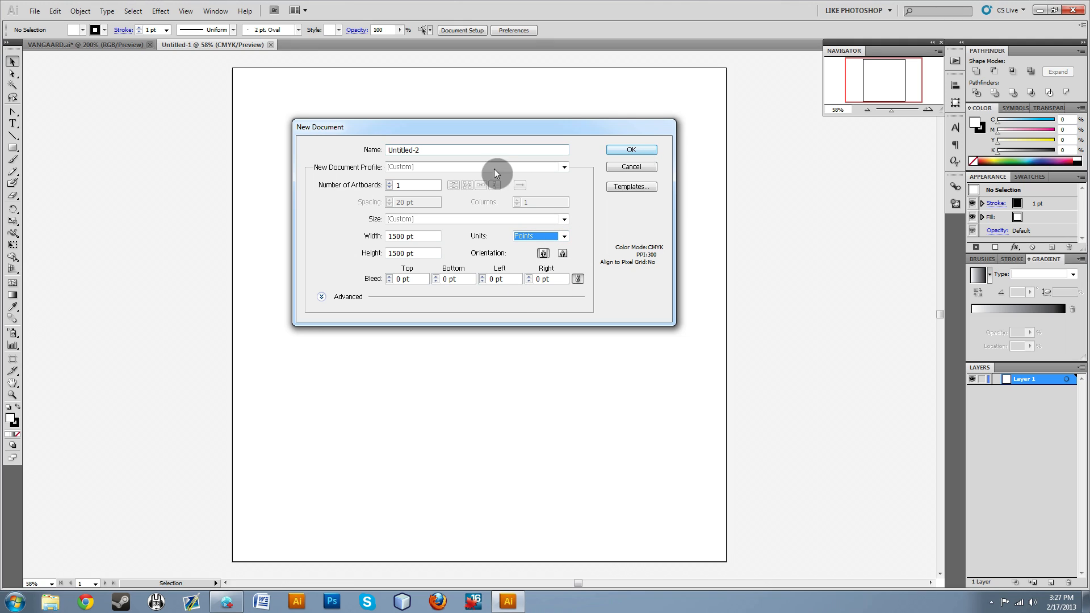
# Name the new document VANGAARD and create it, and close the unneeded Untitled-1 document.
pyautogui.doubleClick(441, 151)
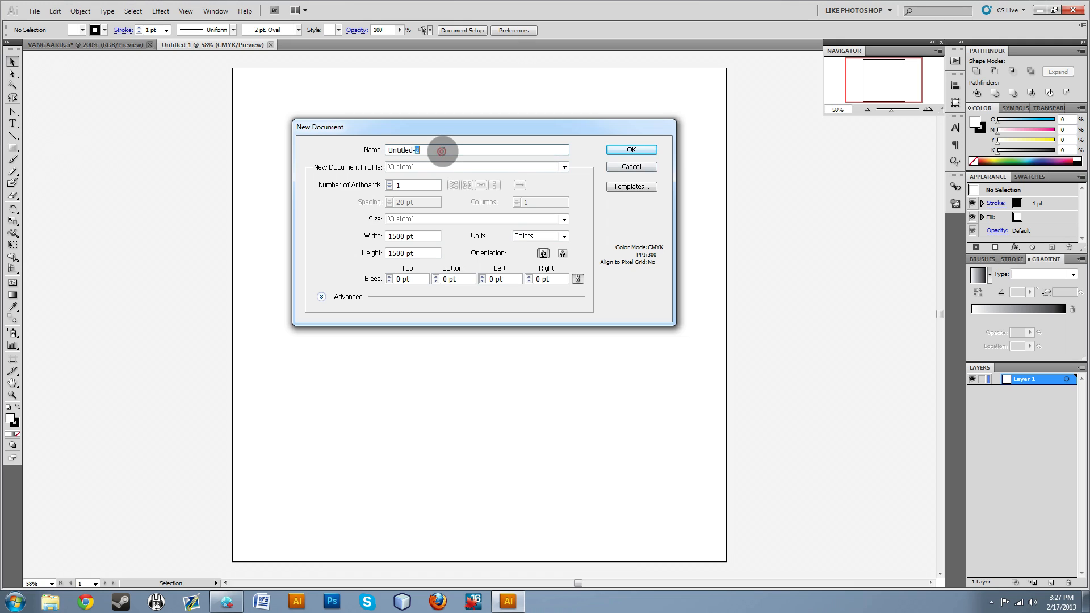
pyautogui.moveTo(450, 146); pyautogui.dragTo(292, 139)
pyautogui.write('vANGAARD')
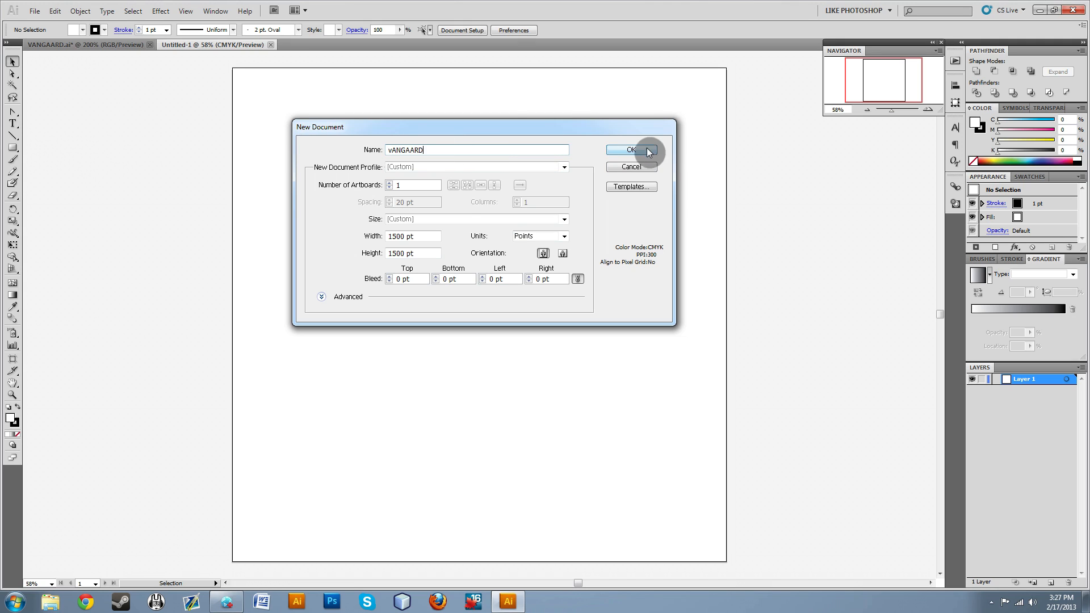
pyautogui.click(393, 149)
pyautogui.press('BackSpace')
pyautogui.write('V')
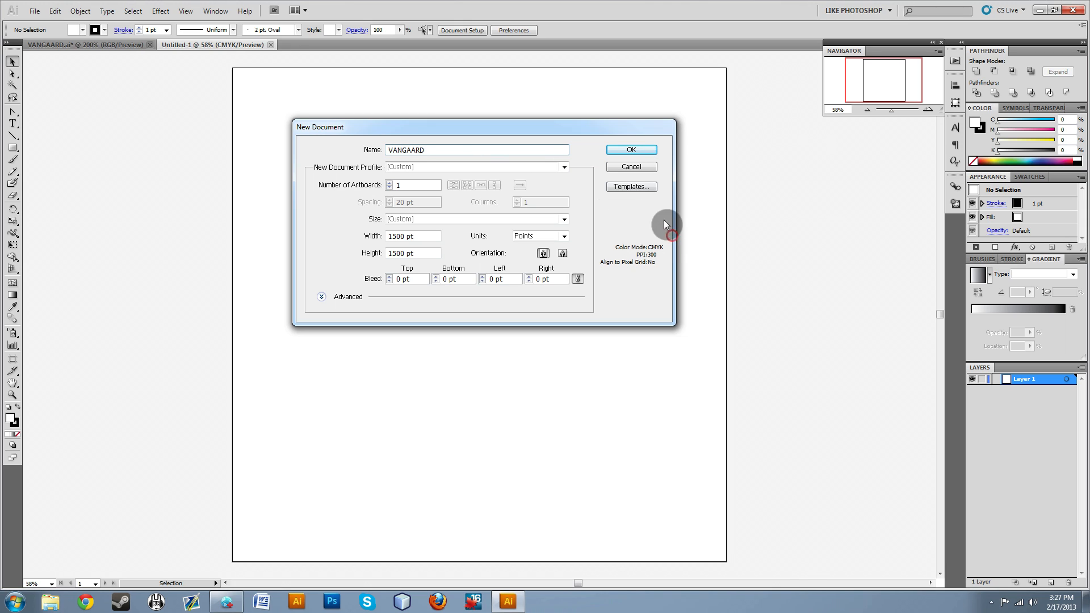
pyautogui.click(629, 150)
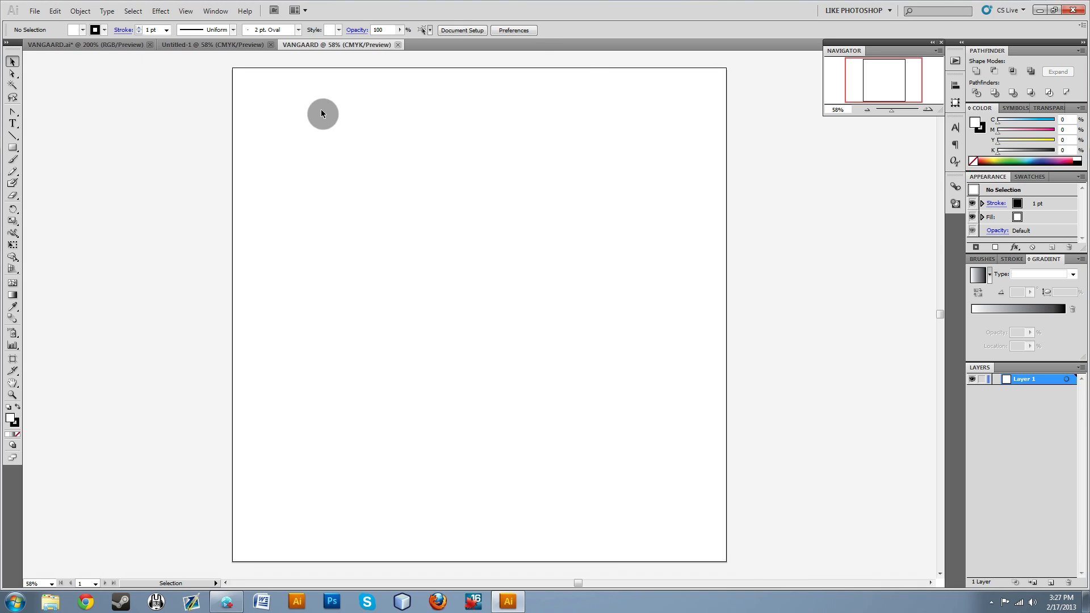
pyautogui.click(270, 45)
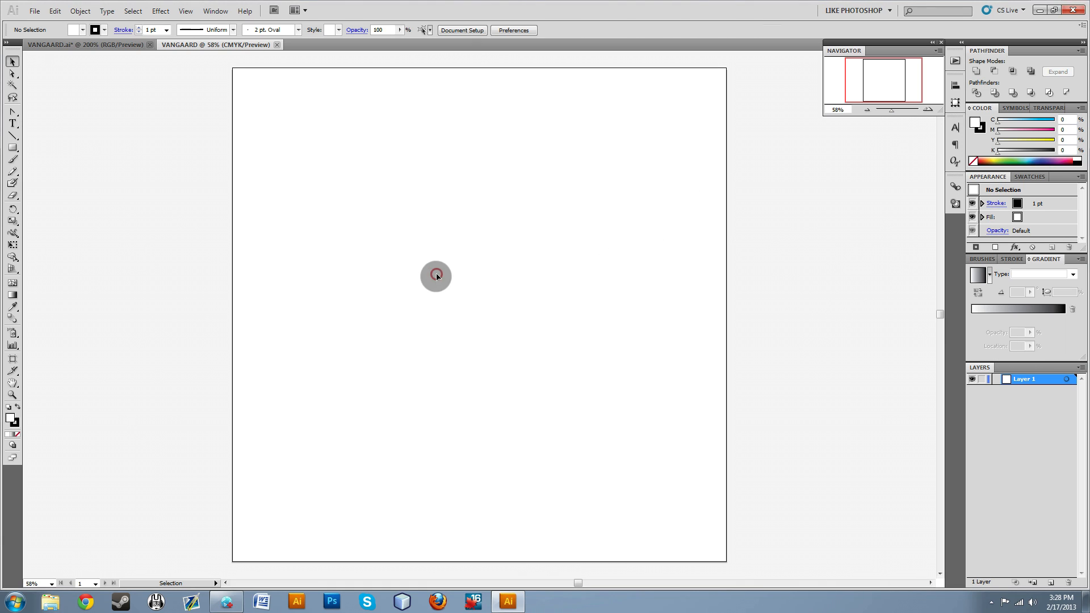
# Insert the linked image 374-lion-logo-designs.jpg into the VANGAARD document and select it.
pyautogui.click(437, 274)
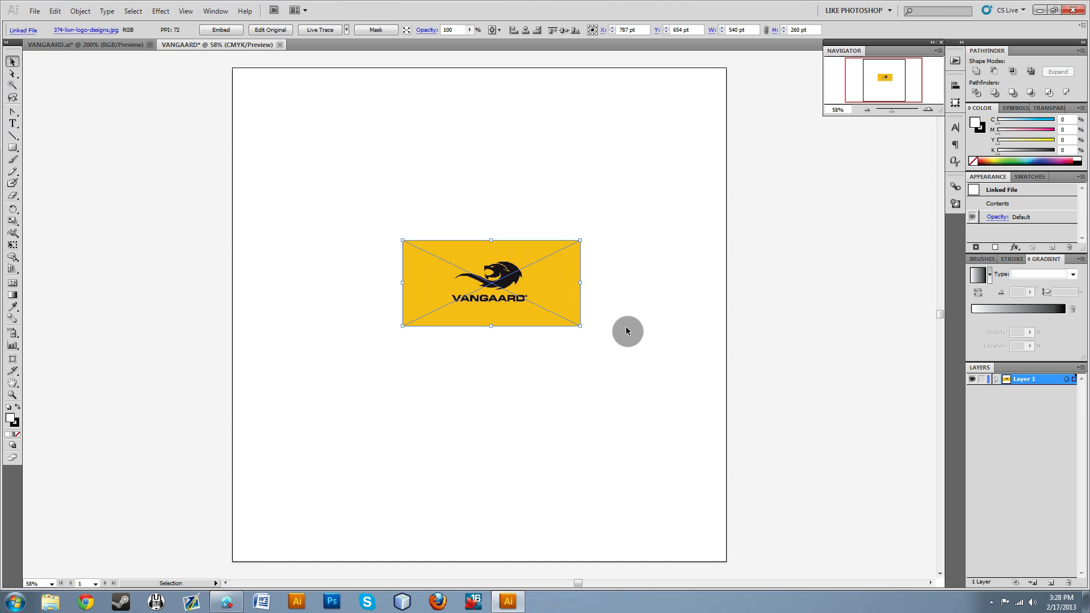
pyautogui.click(377, 187)
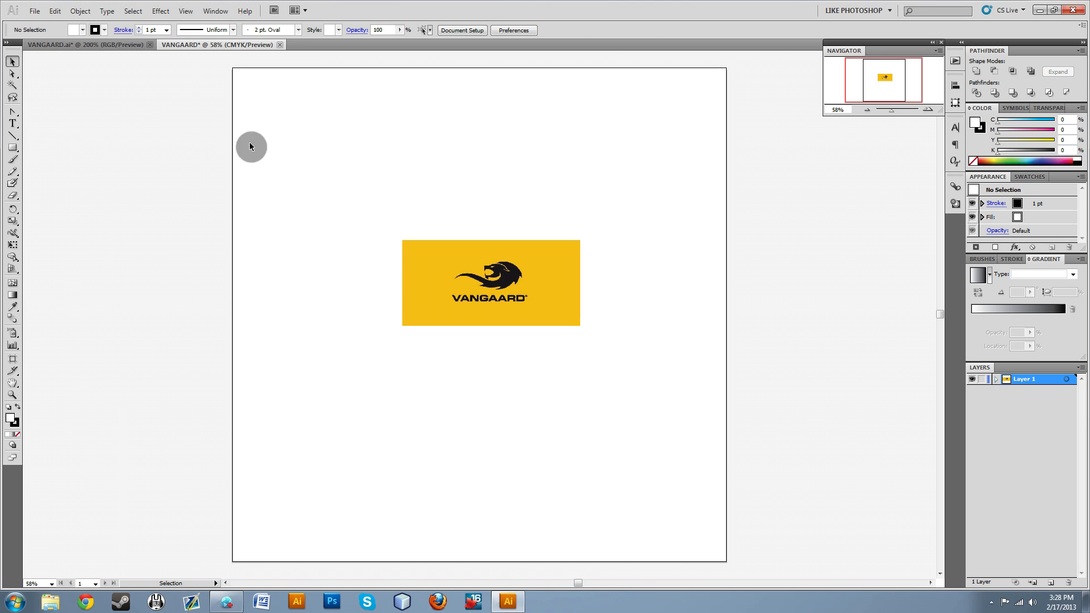
pyautogui.click(34, 11)
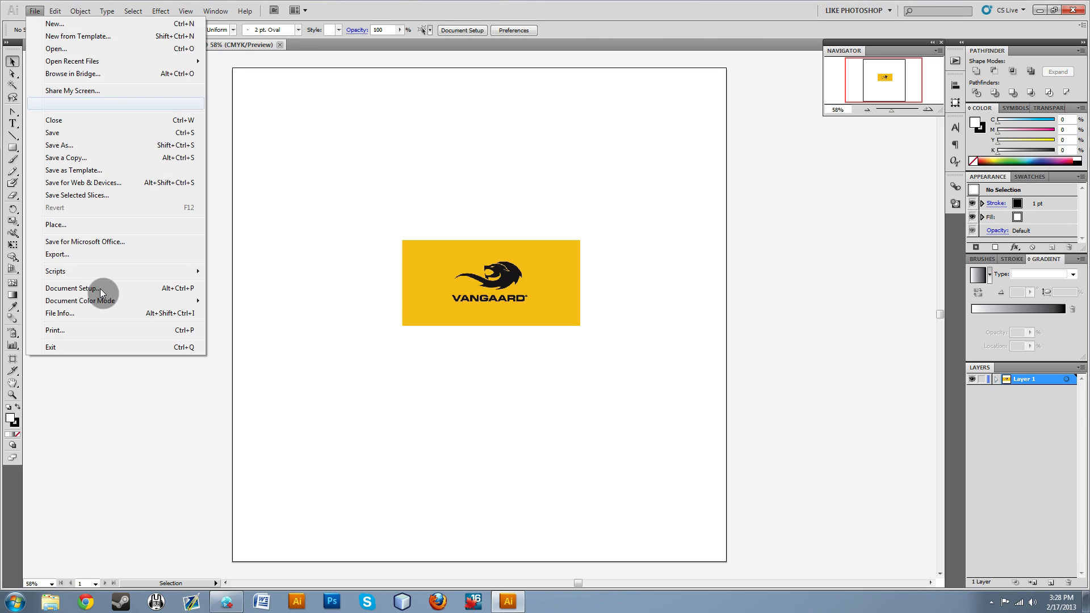
pyautogui.click(482, 183)
pyautogui.click(549, 301)
pyautogui.click(638, 312)
pyautogui.click(532, 301)
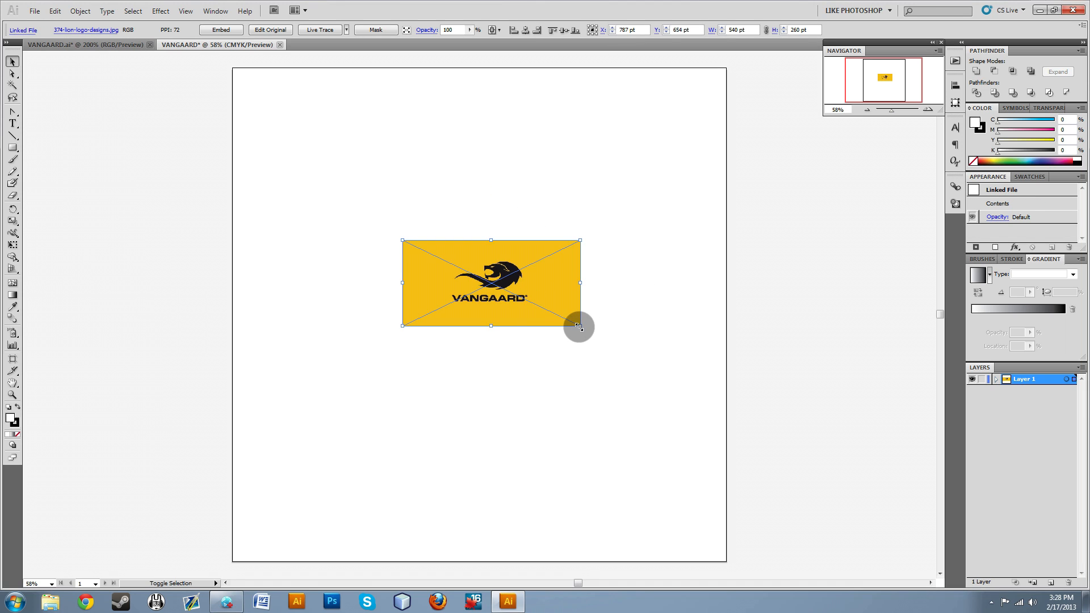
# Move the logo image to the upper part of the artboard and enlarge it proportionally to about 1196 by 576 pt.
pyautogui.click(602, 340)
pyautogui.click(575, 316)
pyautogui.moveTo(563, 308); pyautogui.dragTo(471, 236)
pyautogui.moveTo(444, 228); pyautogui.dragTo(486, 236)
pyautogui.click(524, 295)
pyautogui.click(420, 206)
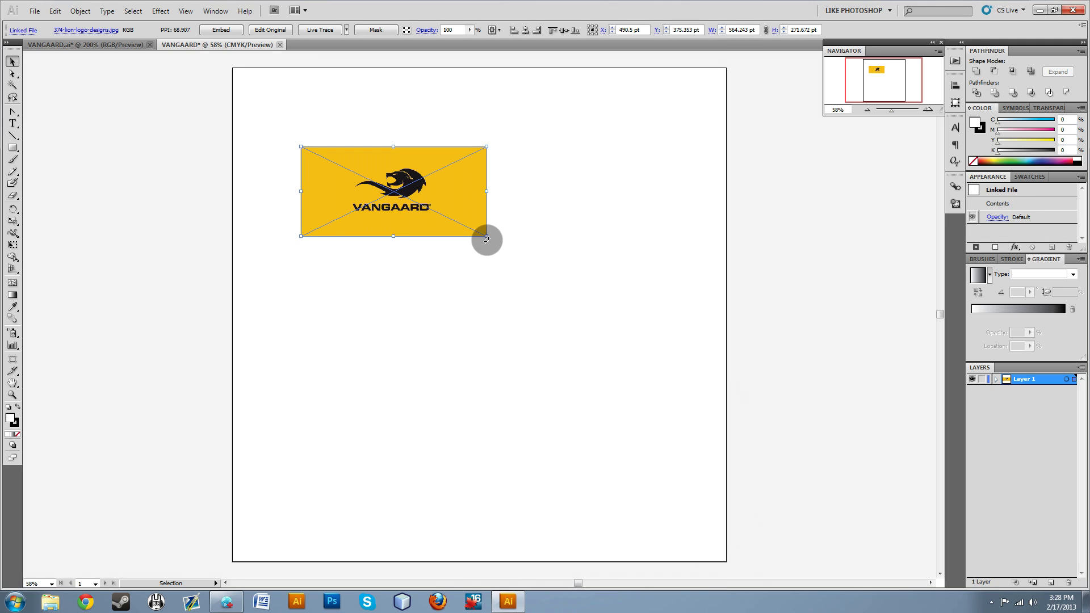
pyautogui.moveTo(487, 235); pyautogui.dragTo(704, 337)
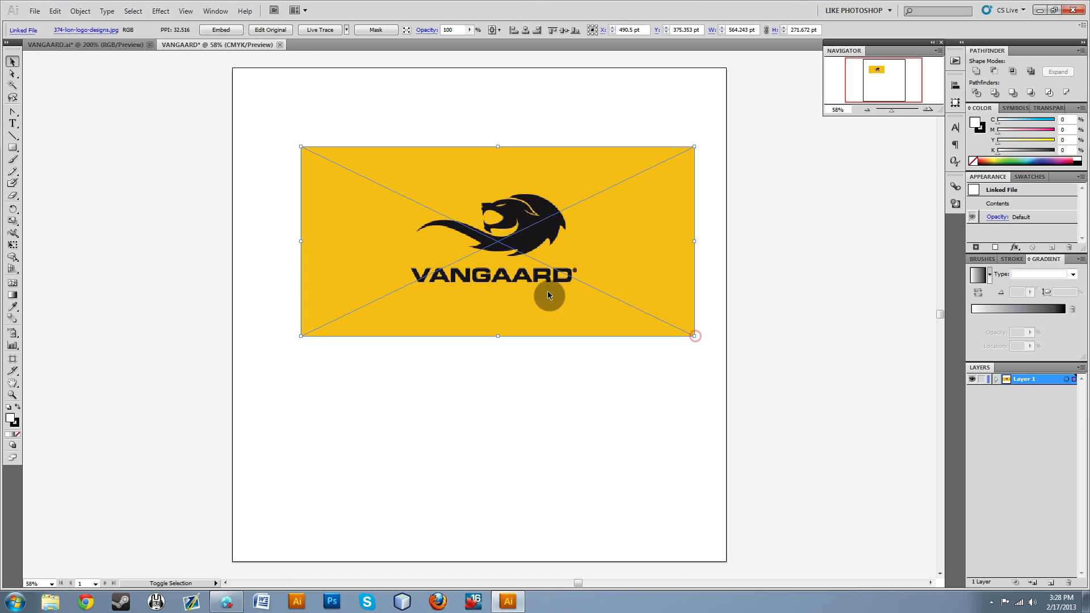
pyautogui.keyDown('shift'); pyautogui.click(502, 291); pyautogui.keyUp('shift')
pyautogui.scroll(2, 510, 232)
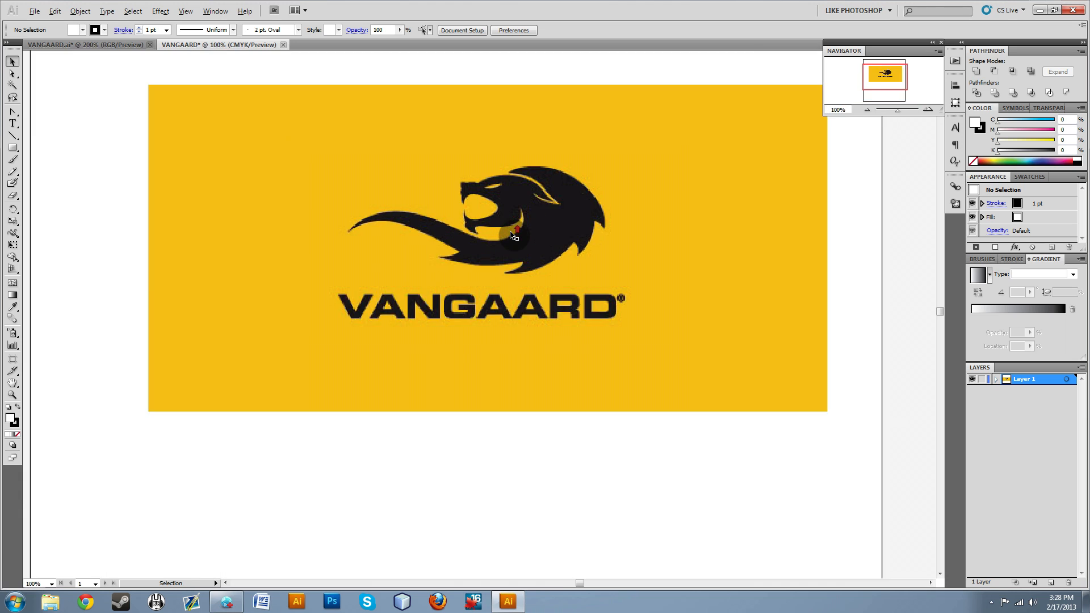
# Examine the lion emblem and VANGAARD lettering of the reference image at several magnifications.
pyautogui.scroll(3, 512, 250)
pyautogui.scroll(-4, 484, 289)
pyautogui.scroll(-1, 484, 285)
pyautogui.scroll(4, 484, 285)
pyautogui.scroll(-2, 484, 285)
pyautogui.scroll(1, 484, 285)
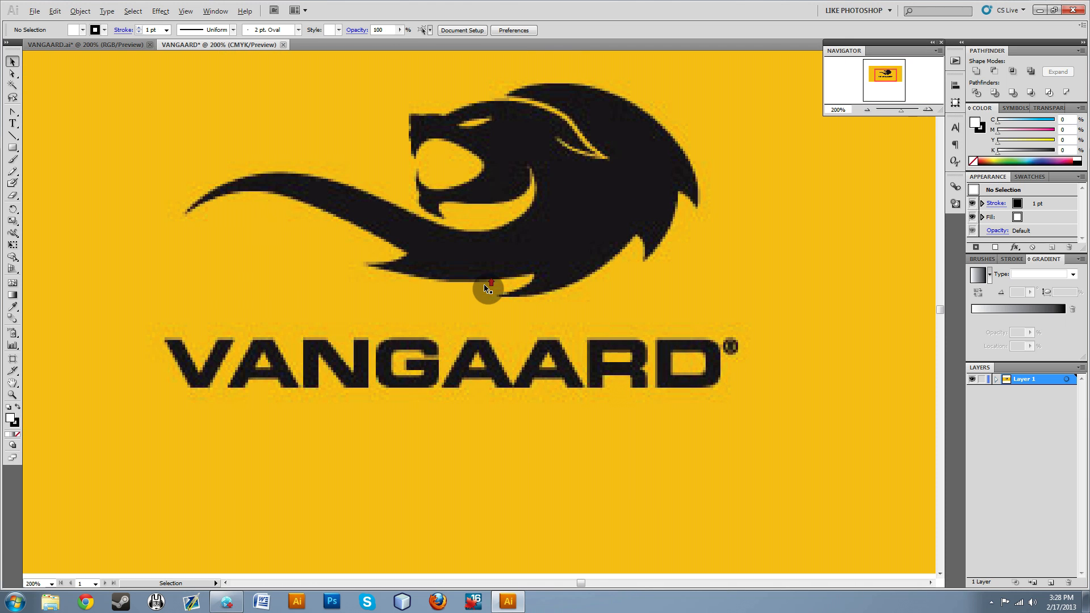
pyautogui.scroll(-6, 484, 284)
pyautogui.scroll(7, 484, 284)
pyautogui.scroll(-7, 483, 283)
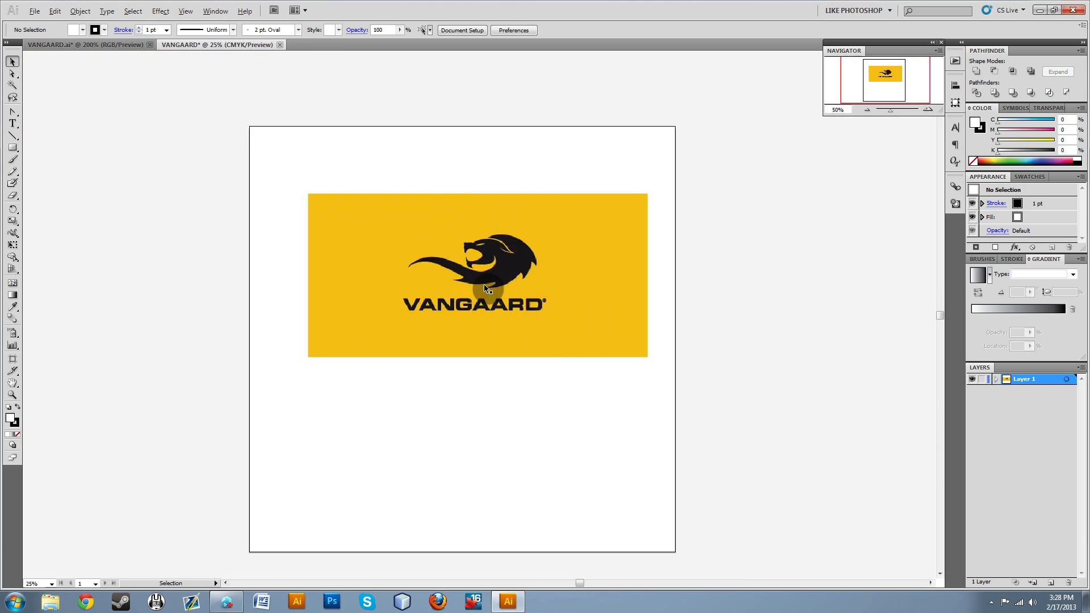
pyautogui.scroll(3, 484, 287)
pyautogui.scroll(-1, 486, 288)
pyautogui.scroll(3, 487, 288)
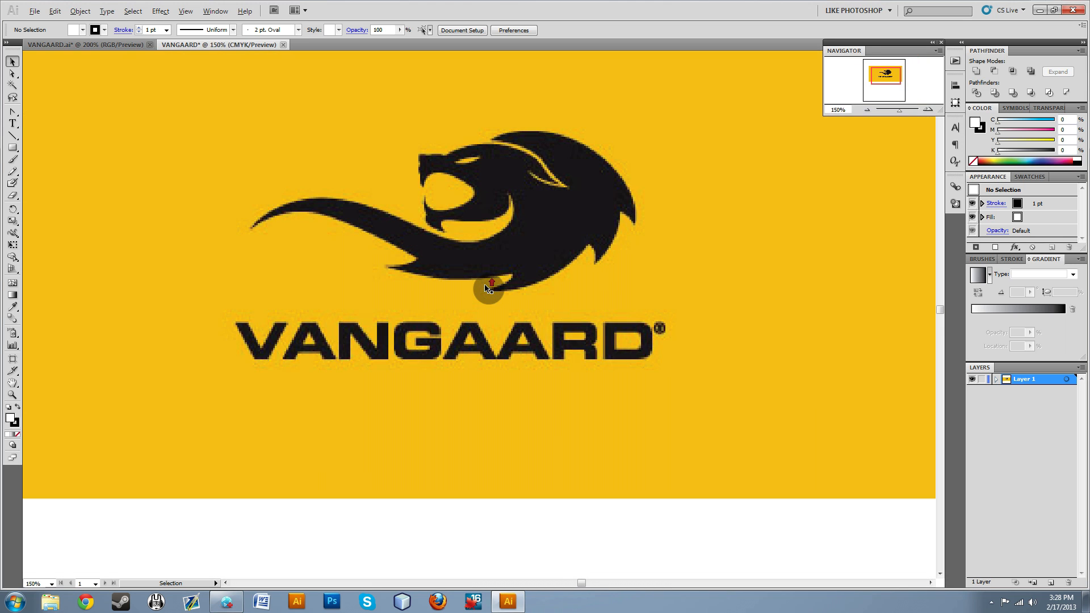
pyautogui.scroll(-2, 491, 288)
pyautogui.scroll(2, 492, 272)
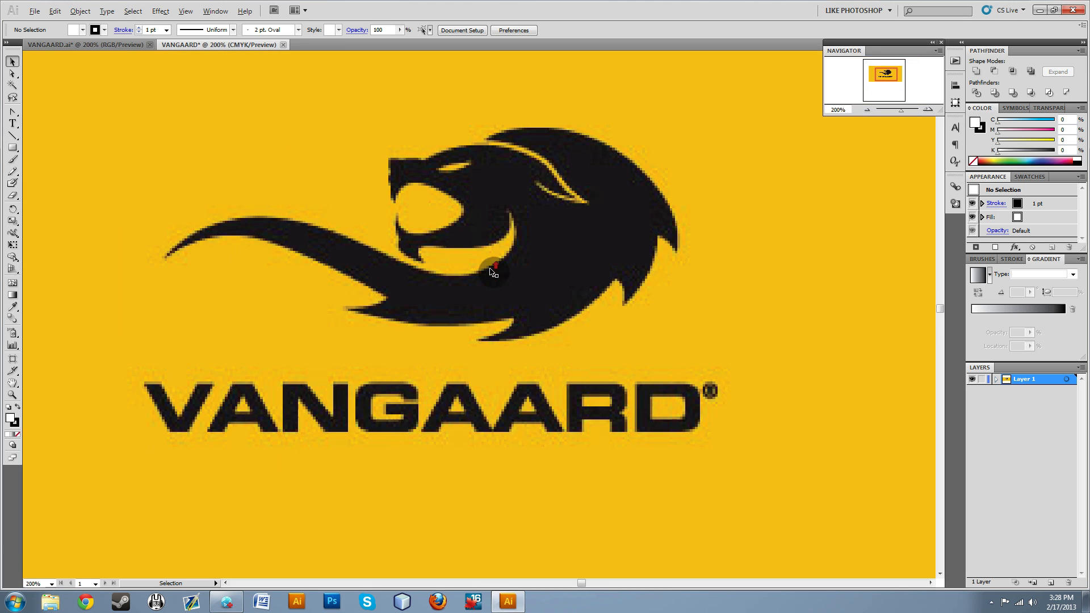
pyautogui.scroll(-3, 492, 272)
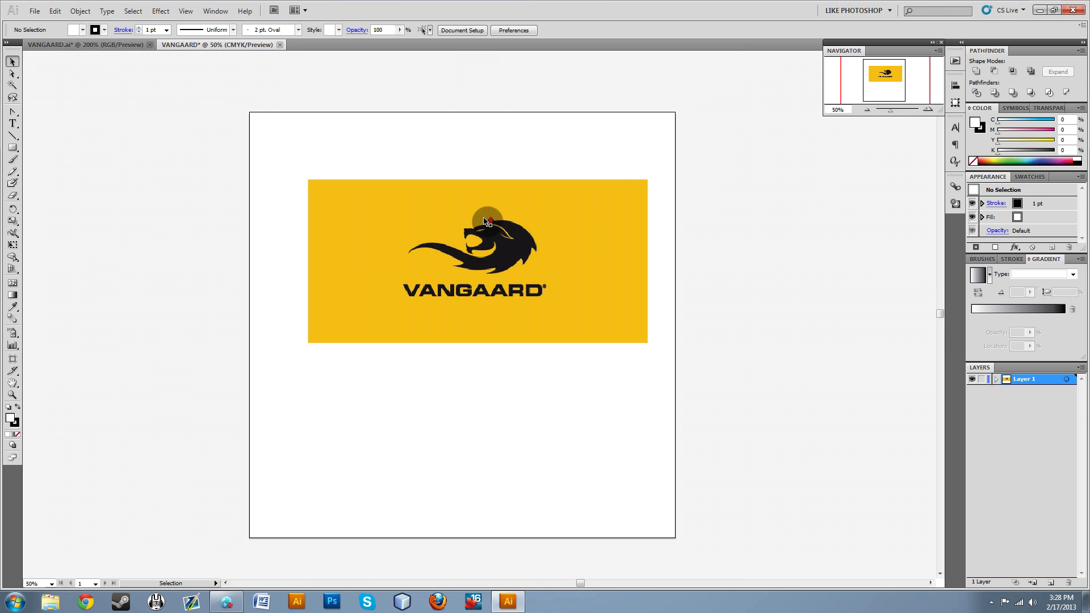
pyautogui.scroll(4, 515, 302)
pyautogui.scroll(1, 359, 298)
pyautogui.scroll(-2, 383, 245)
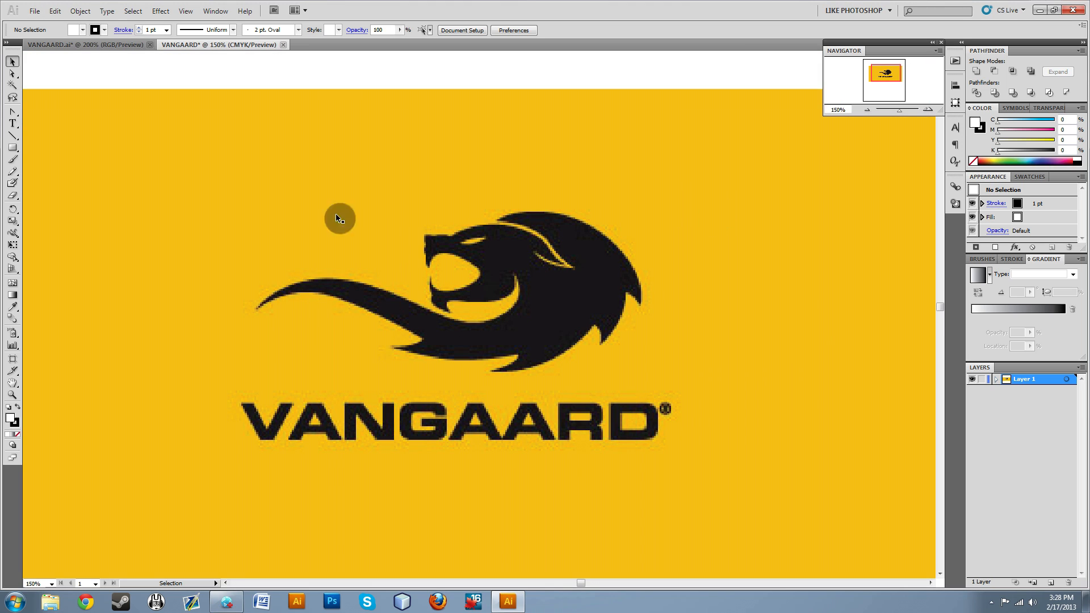
# Lock the linked logo image so it stays fixed as the tracing reference.
pyautogui.click(645, 273)
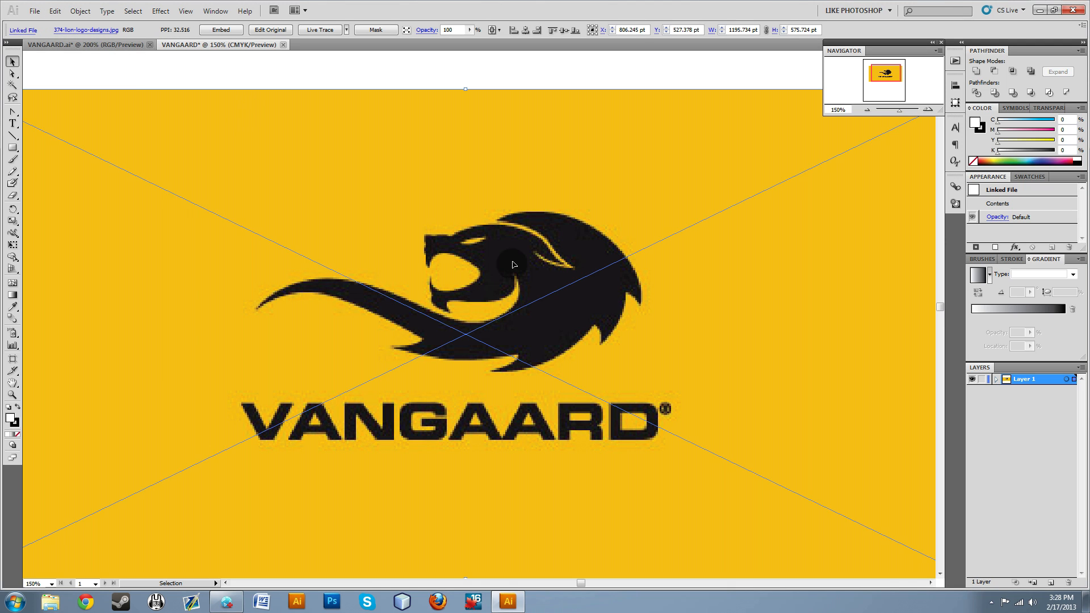
pyautogui.click(80, 12)
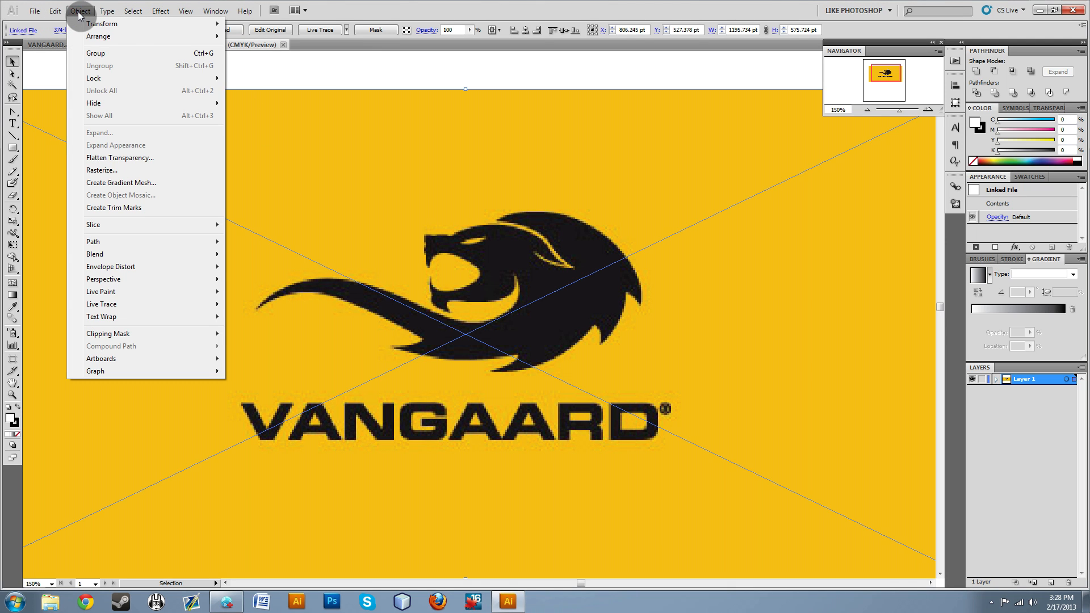
pyautogui.click(261, 69)
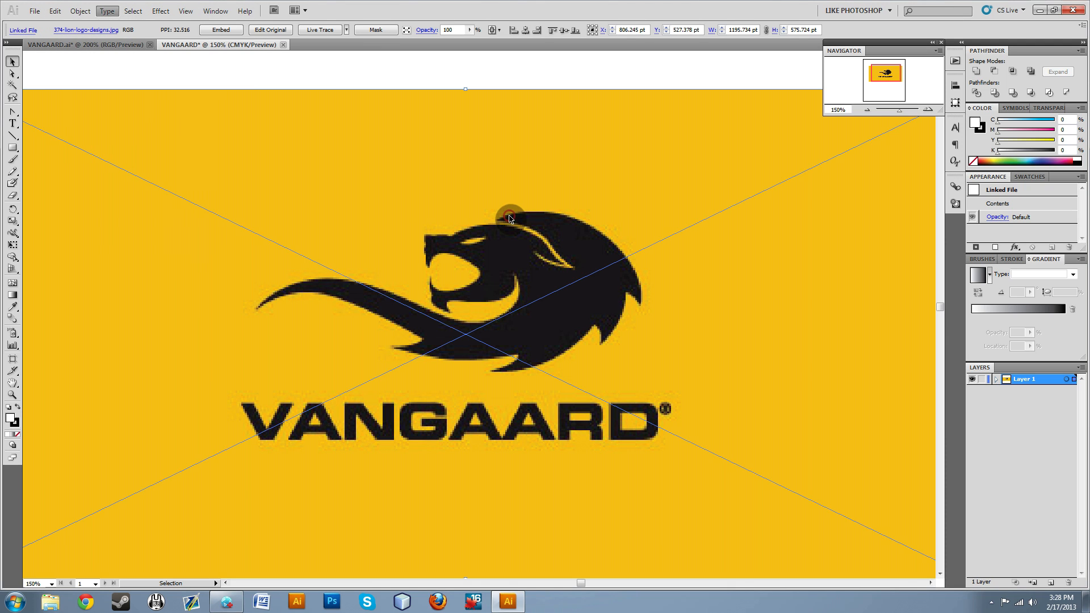
pyautogui.click(82, 12)
pyautogui.moveTo(110, 78)
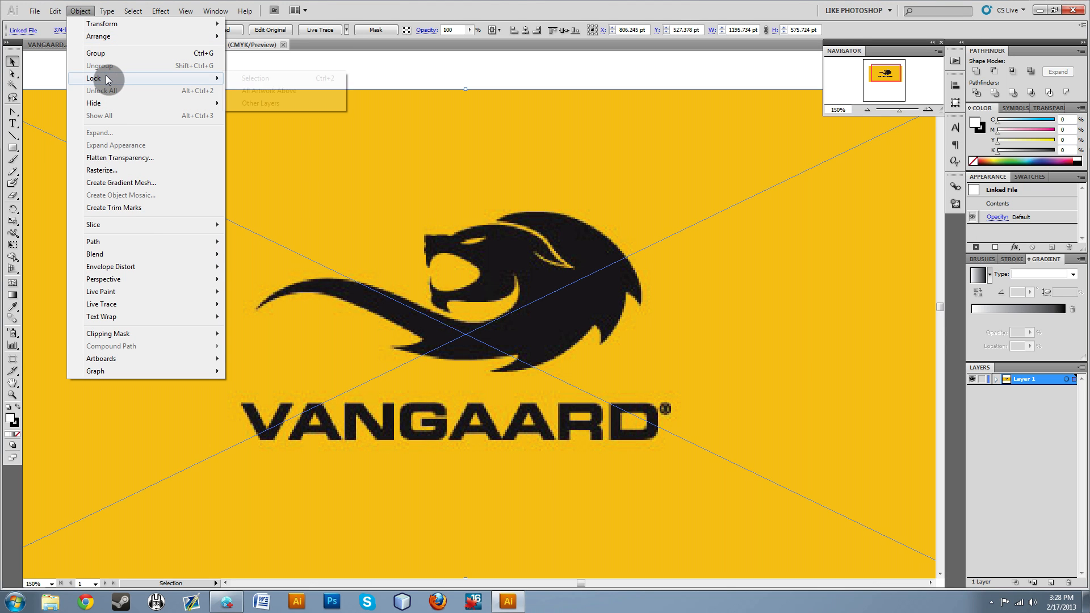
pyautogui.click(257, 79)
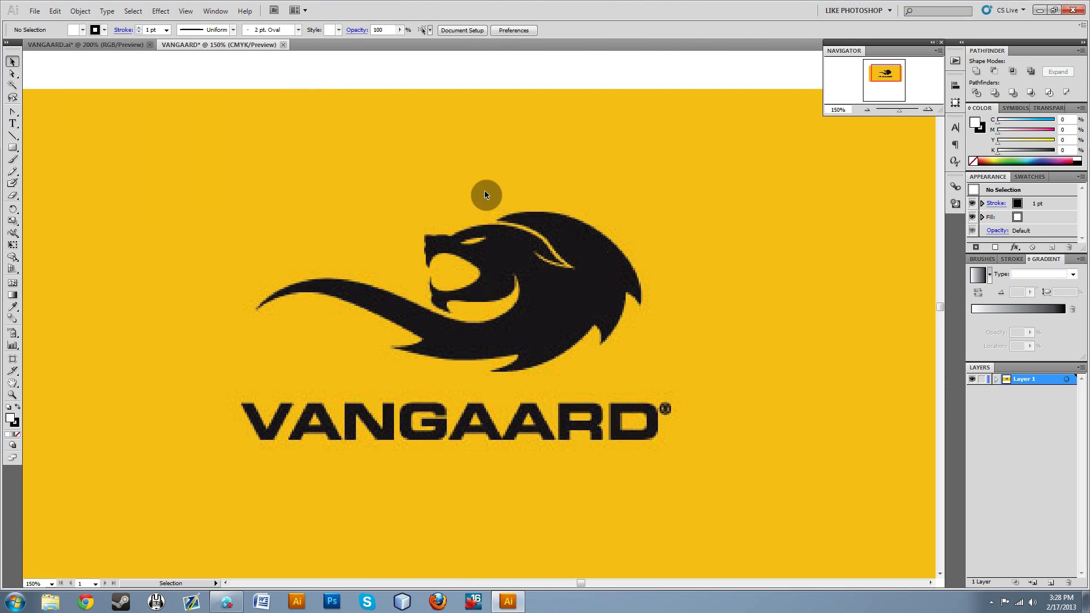
# Try to move and select the logo image at several spots to check its lock.
pyautogui.moveTo(435, 226); pyautogui.dragTo(557, 149)
pyautogui.moveTo(448, 107); pyautogui.dragTo(380, 150)
pyautogui.moveTo(589, 364); pyautogui.dragTo(557, 368)
pyautogui.moveTo(356, 280); pyautogui.dragTo(457, 238)
pyautogui.moveTo(756, 454)
pyautogui.mouseDown()
pyautogui.moveTo(647, 612)
pyautogui.moveTo(516, 263)
pyautogui.mouseUp()
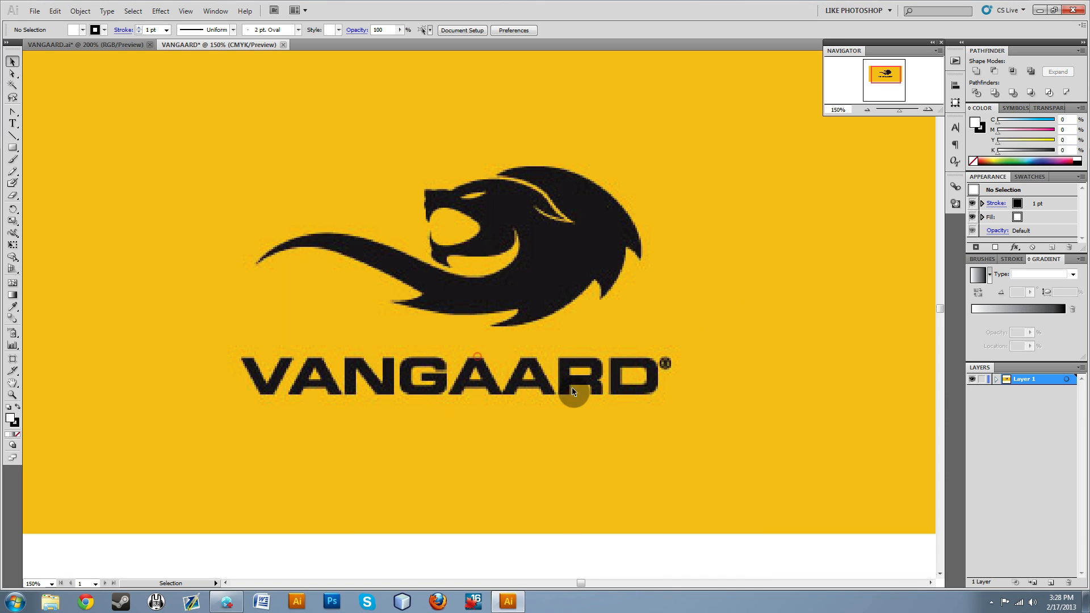
pyautogui.scroll(4, 304, 448)
pyautogui.scroll(-5, 310, 451)
pyautogui.scroll(3, 328, 437)
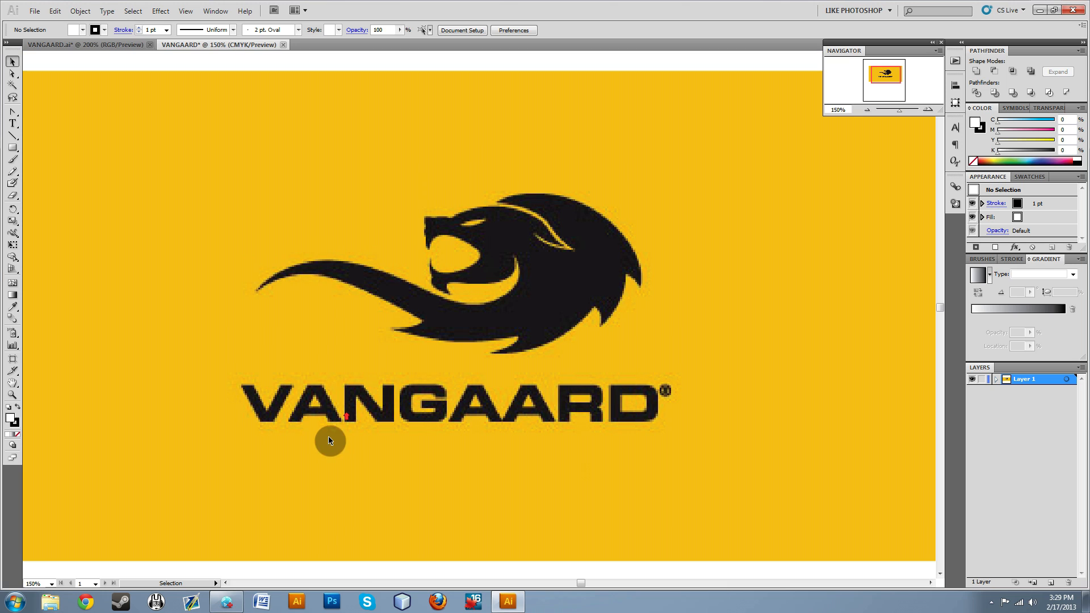
pyautogui.scroll(-4, 415, 420)
pyautogui.scroll(5, 392, 394)
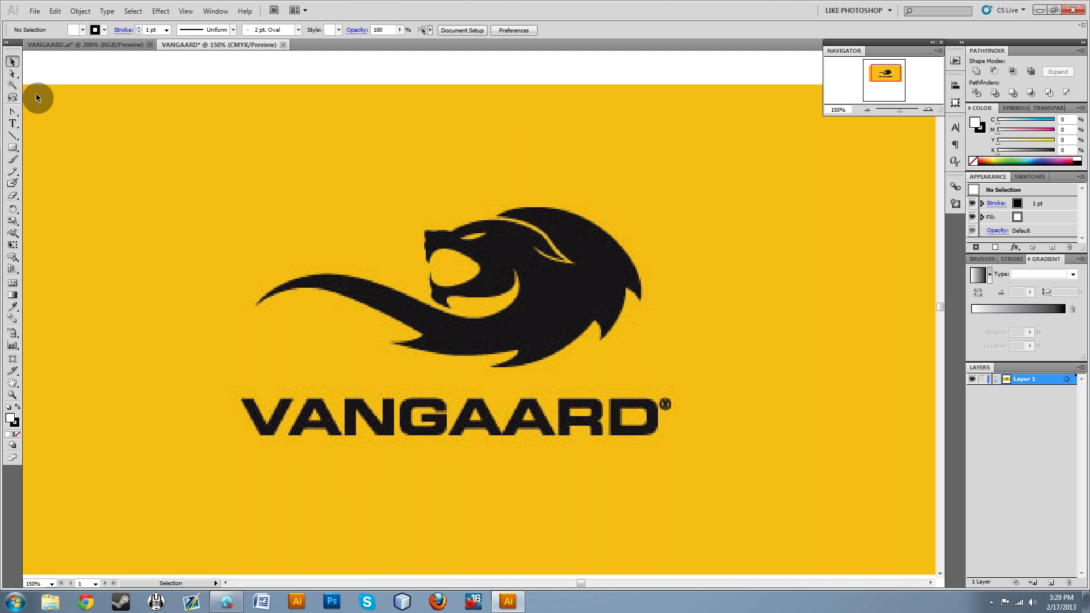
# Switch to the Pen tool for tracing the lion.
pyautogui.click(13, 112)
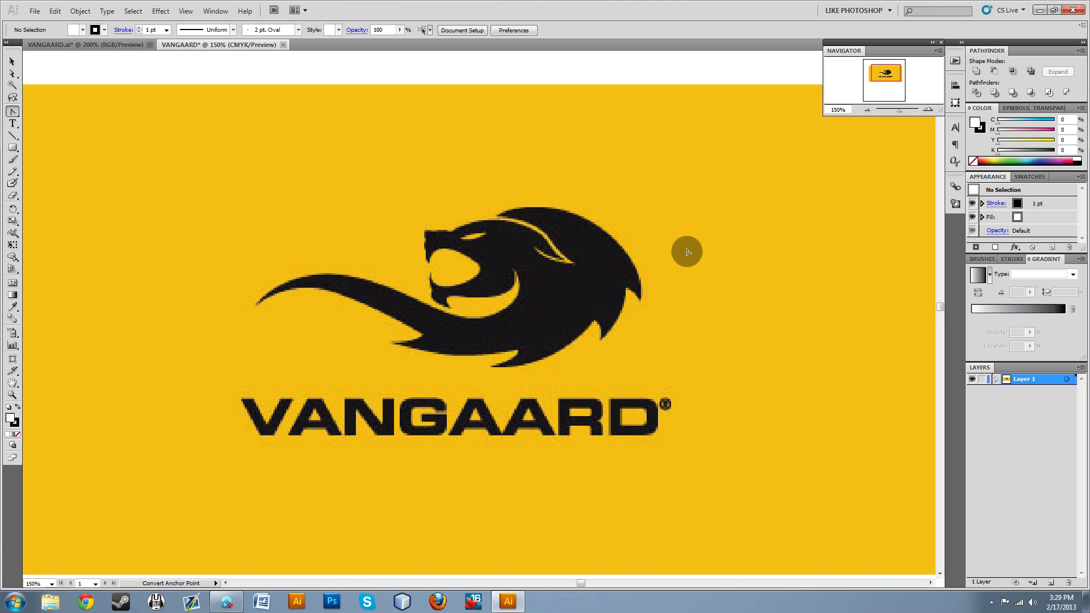
pyautogui.moveTo(13, 111); pyautogui.dragTo(41, 113)
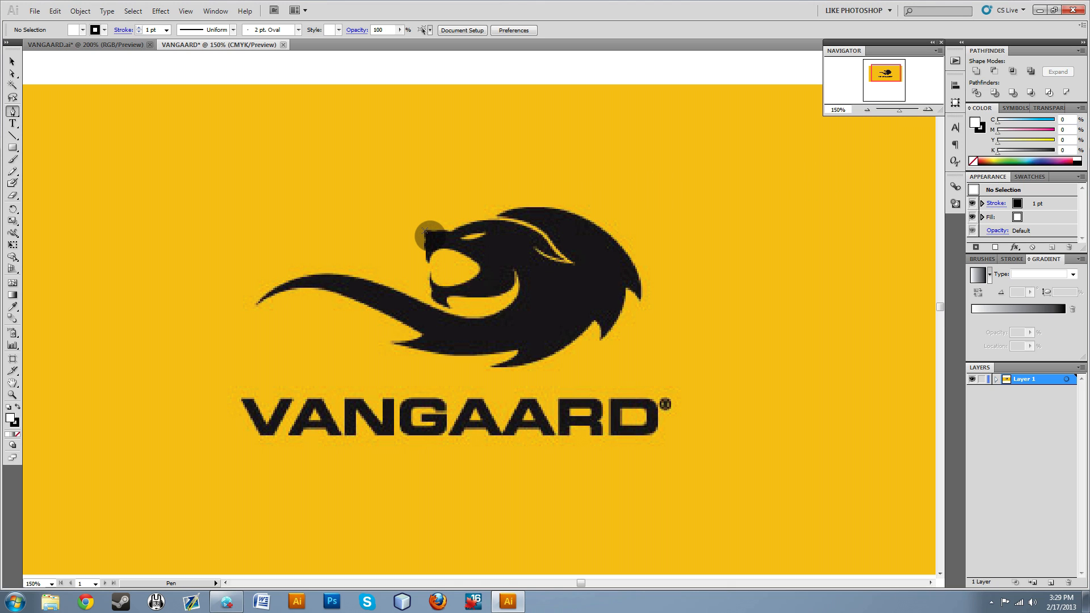
pyautogui.click(425, 232)
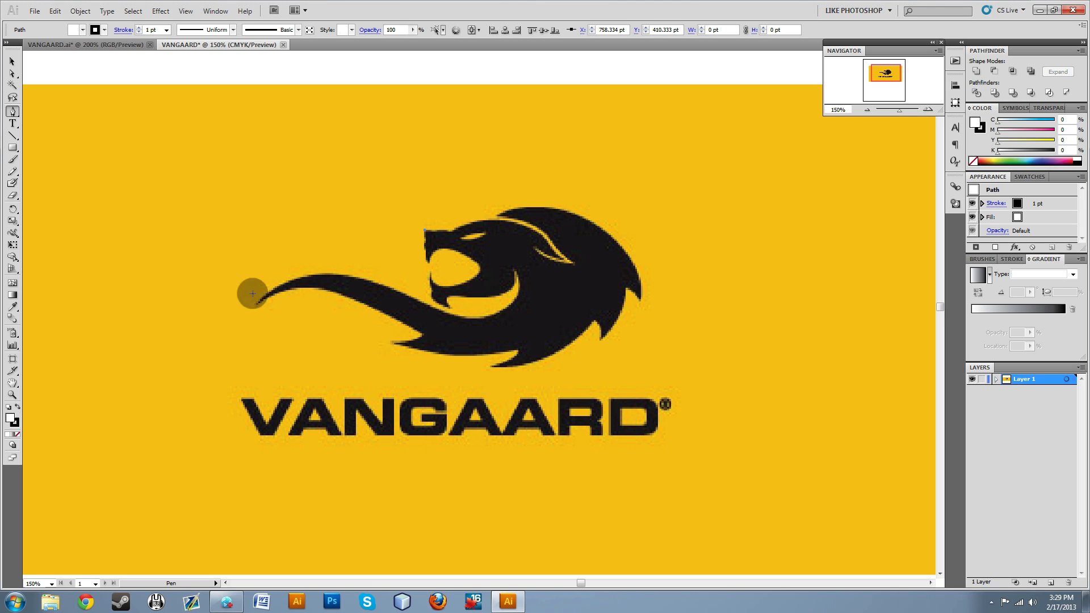
pyautogui.click(425, 235)
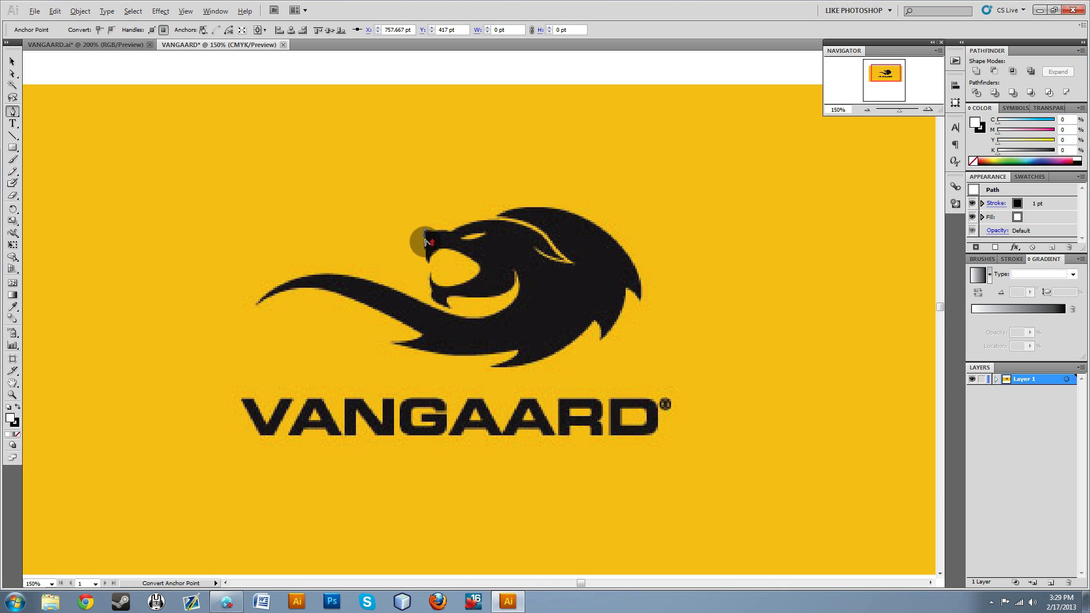
pyautogui.scroll(5, 426, 243)
pyautogui.scroll(-5, 431, 245)
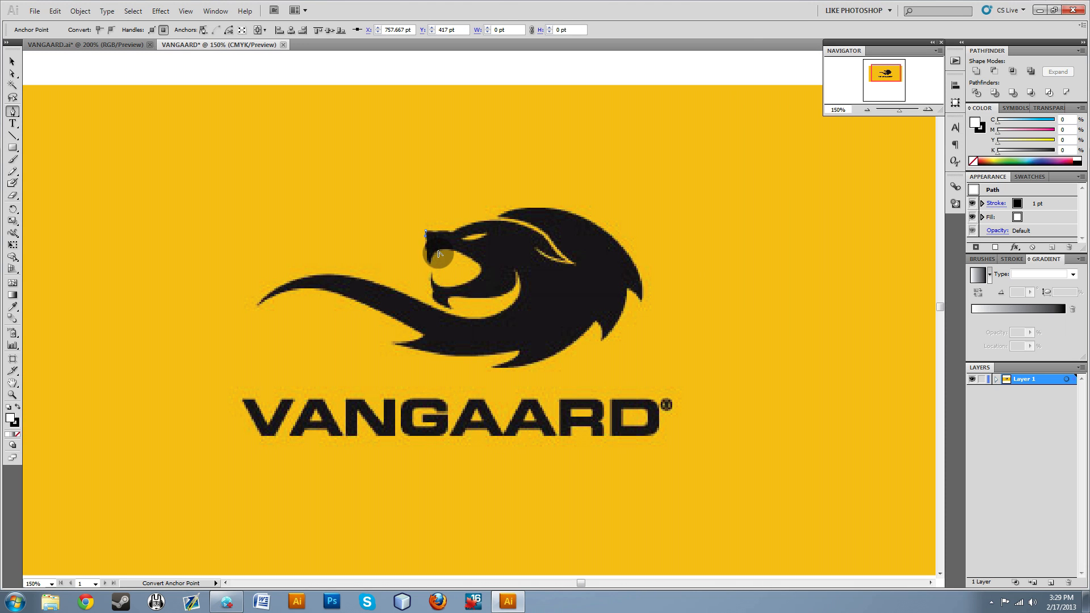
pyautogui.scroll(4, 428, 247)
pyautogui.scroll(-5, 428, 247)
pyautogui.scroll(5, 428, 245)
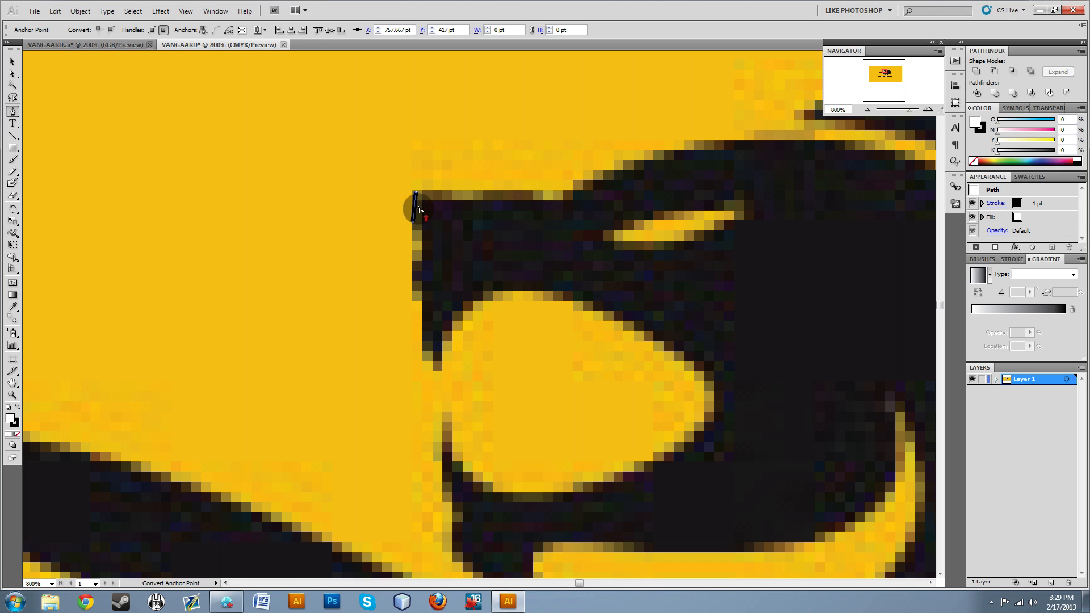
pyautogui.hotkey('ctrl', 'z')
pyautogui.hotkey('ctrl', 'z')
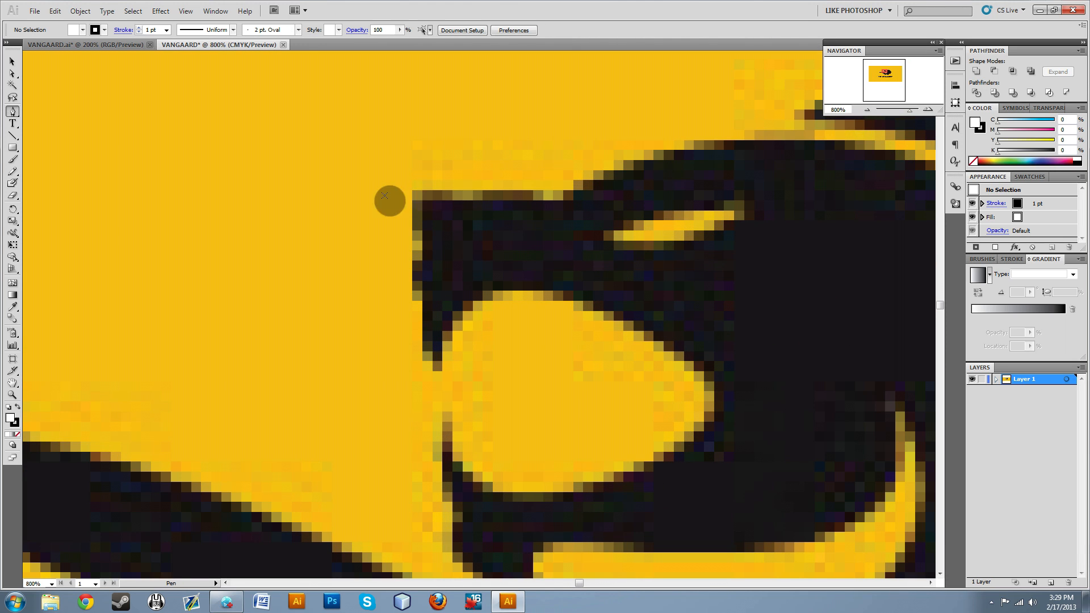
# Start a Pen path at the upper front corner of the lion's snout and trace down its front edge, including the small nostril notch.
pyautogui.click(413, 190)
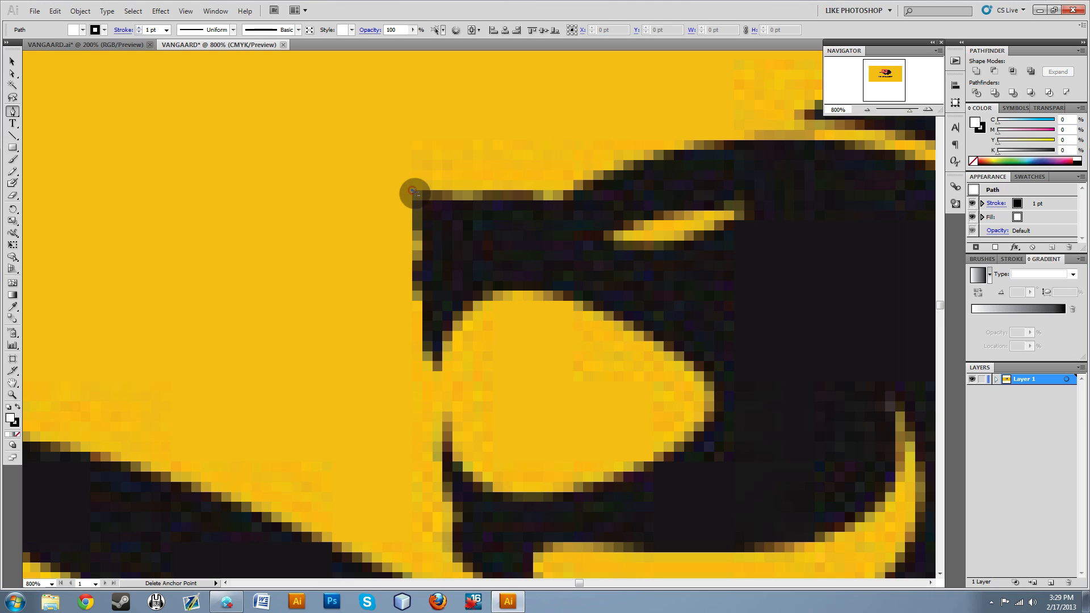
pyautogui.click(413, 240)
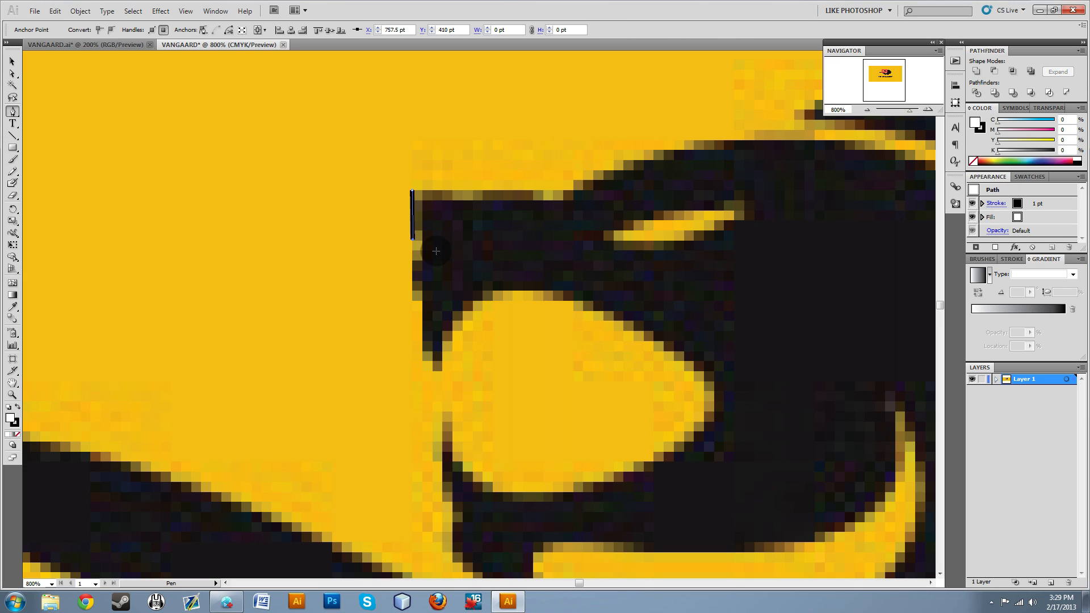
pyautogui.click(426, 246)
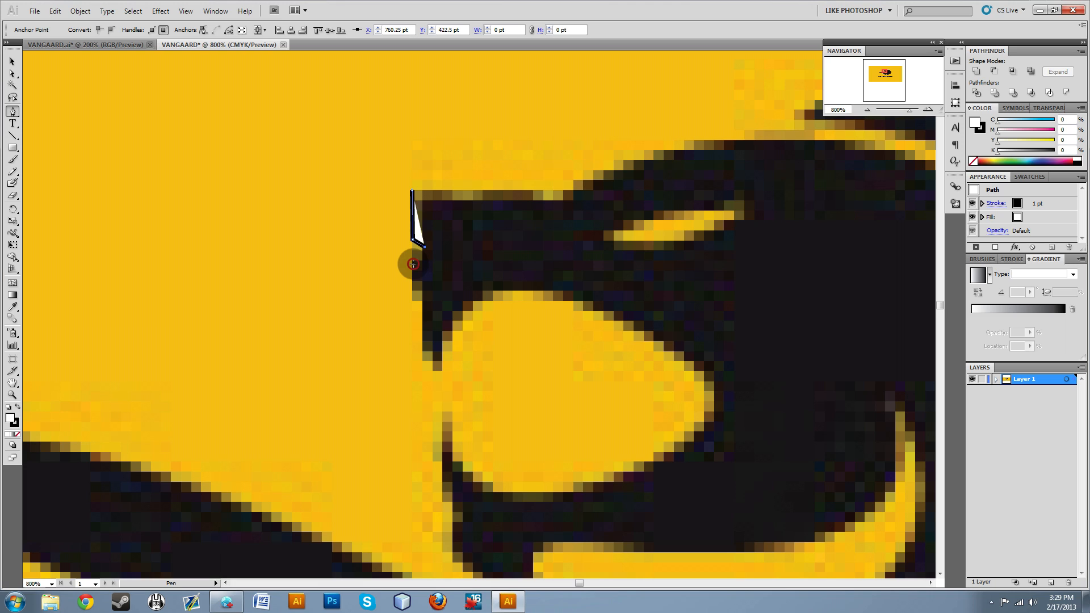
pyautogui.click(413, 264)
pyautogui.click(413, 300)
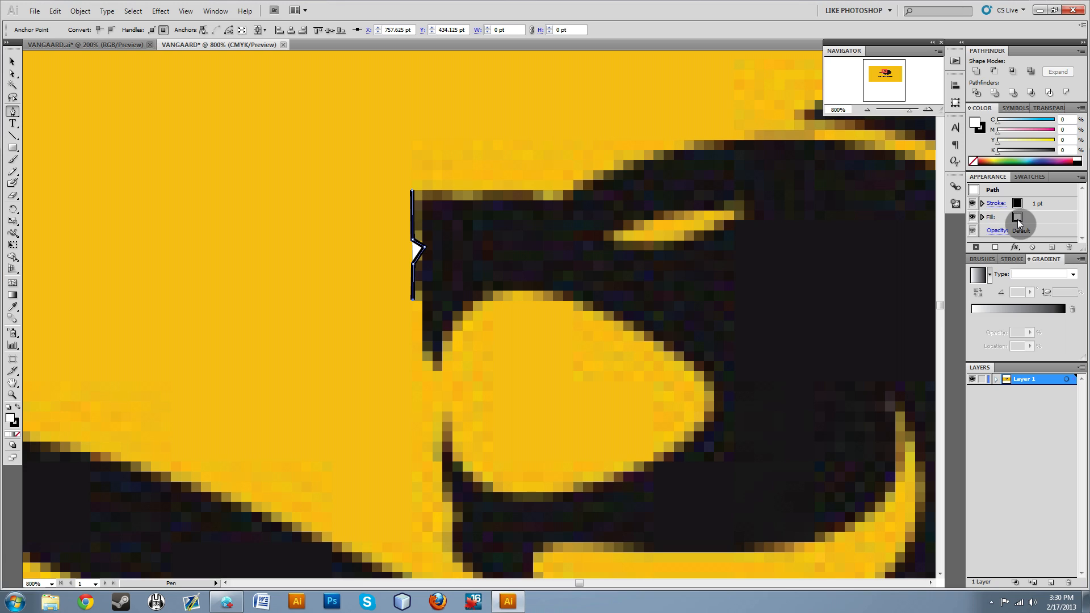
# Set the snout path's stroke and fill to none, and extend it with a short segment at the base of the front edge.
pyautogui.click(982, 132)
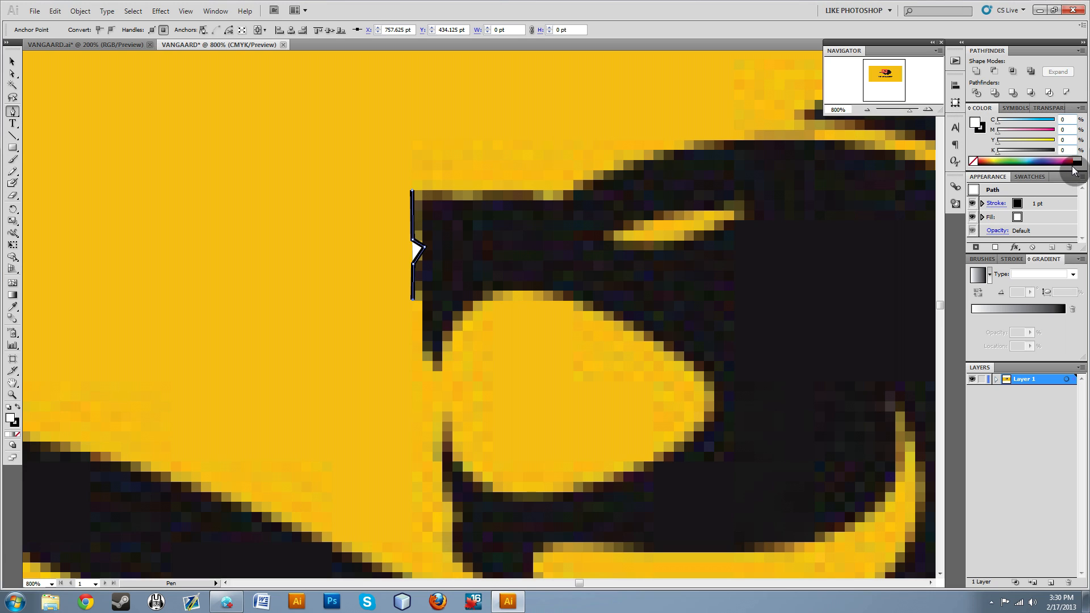
pyautogui.click(977, 130)
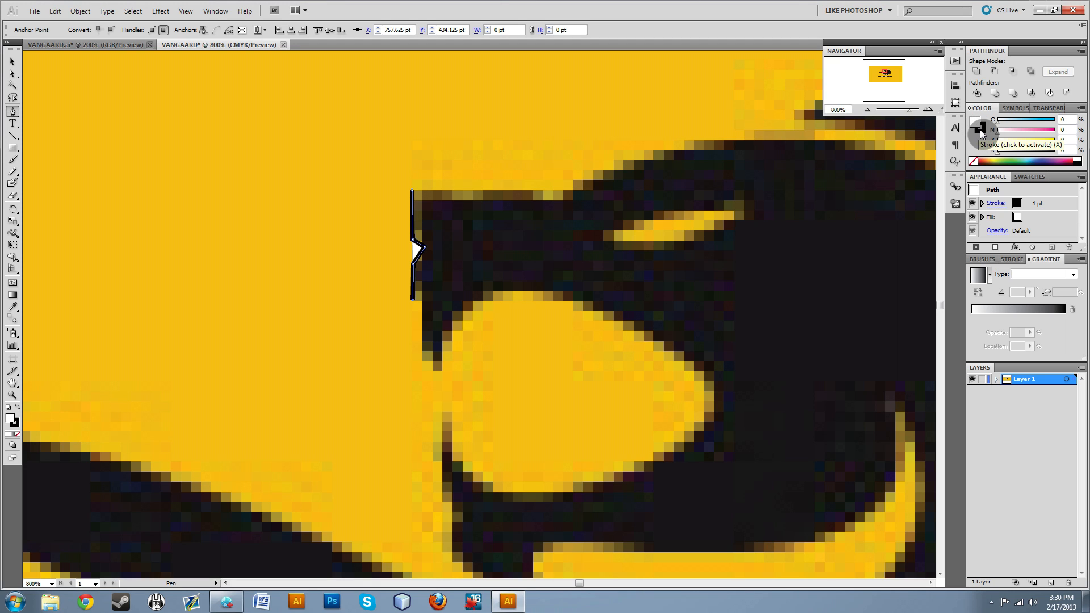
pyautogui.click(980, 130)
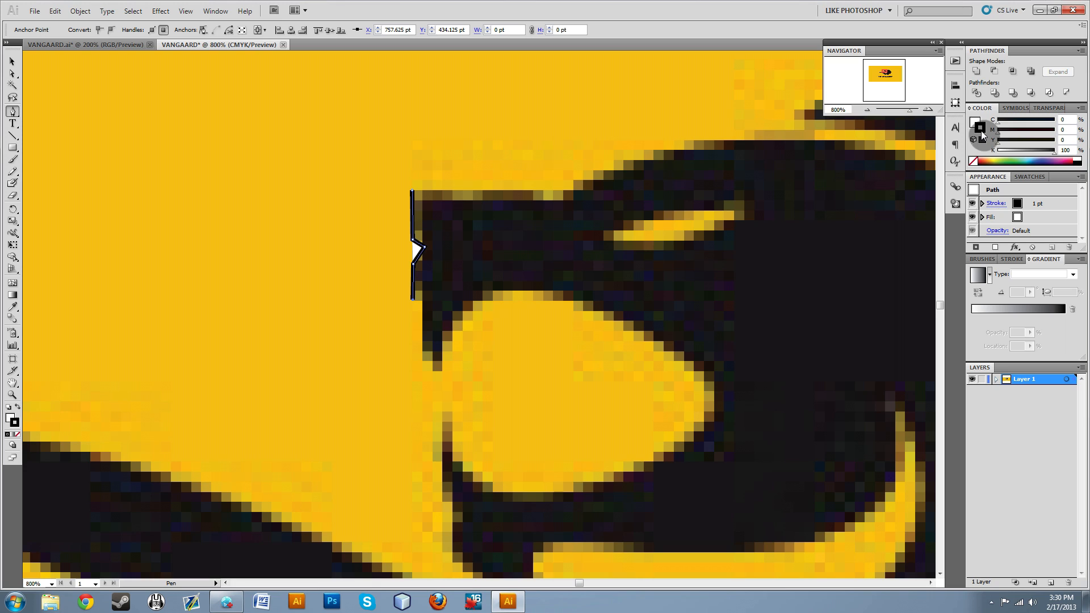
pyautogui.click(974, 162)
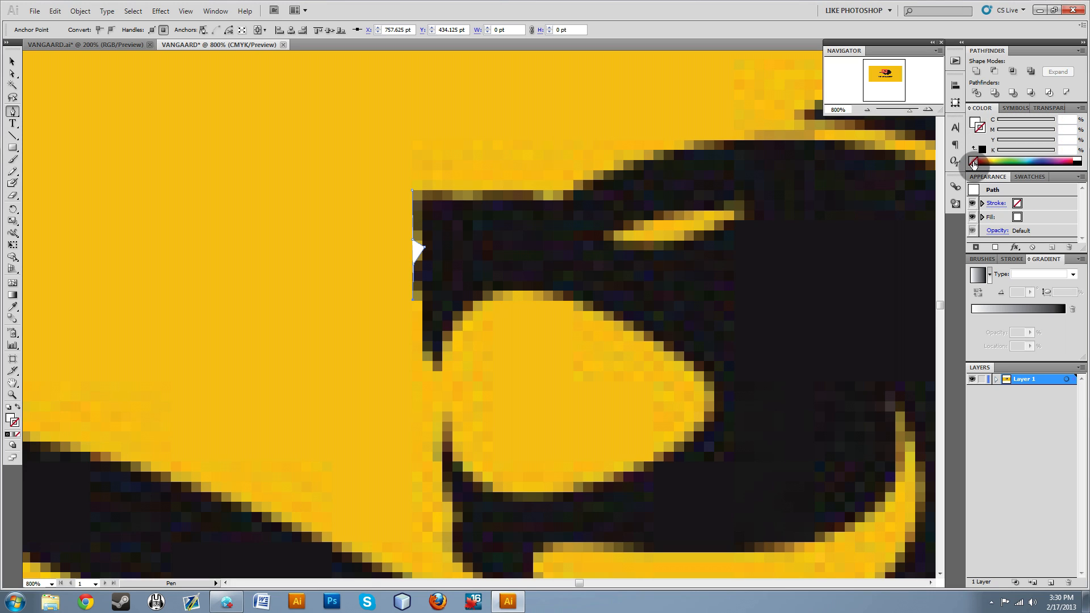
pyautogui.click(974, 122)
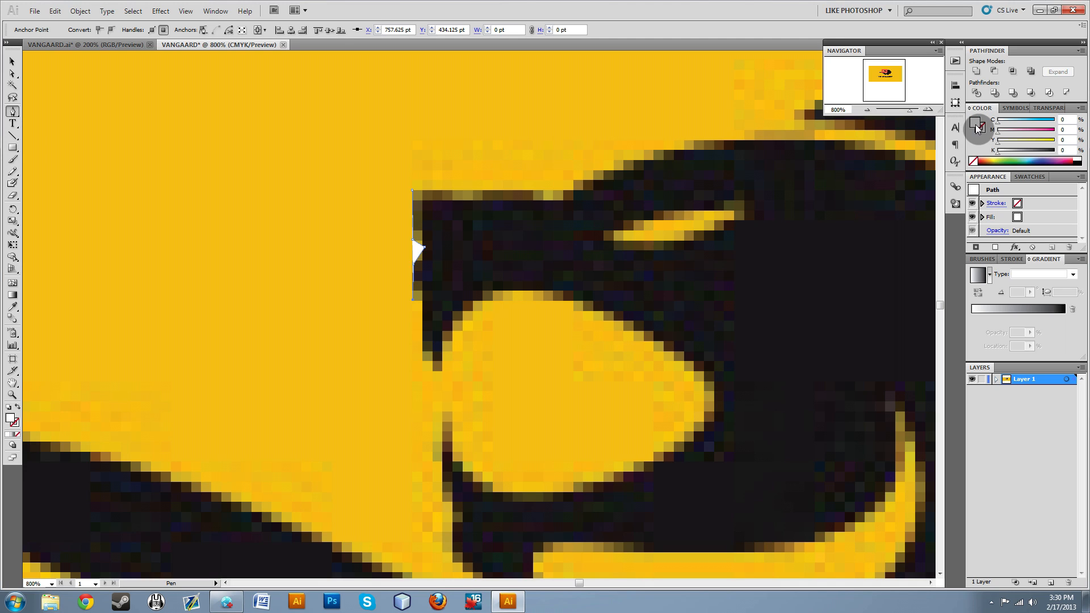
pyautogui.click(973, 163)
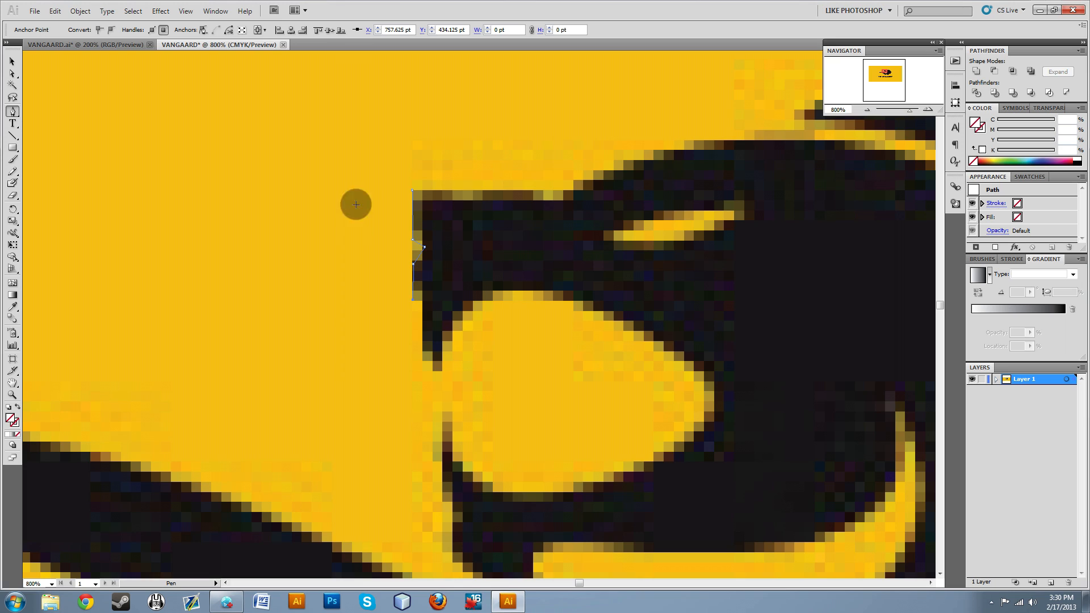
pyautogui.click(421, 300)
pyautogui.click(422, 359)
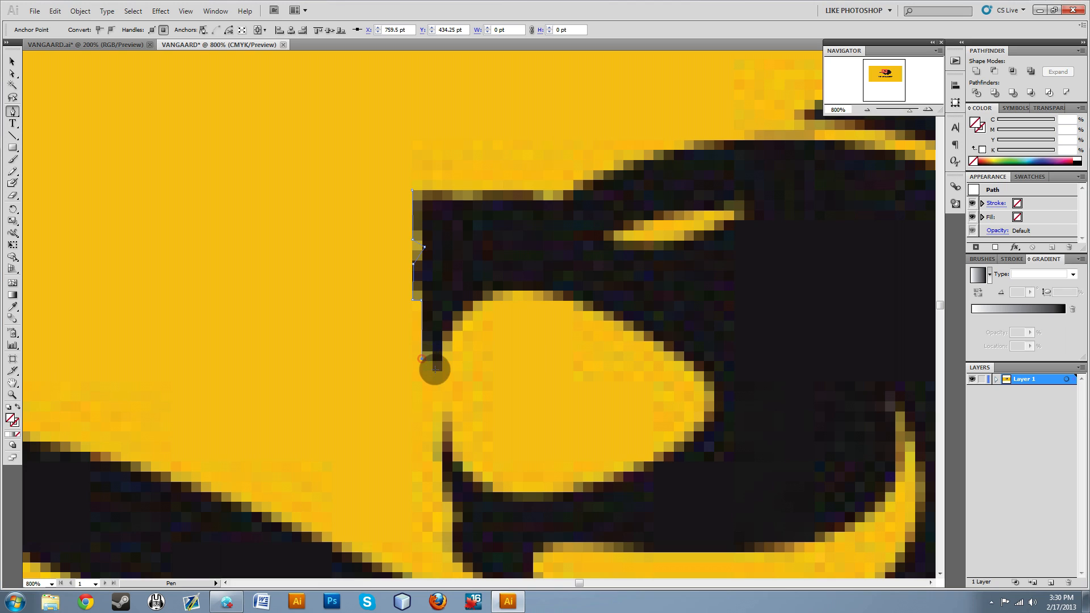
pyautogui.click(438, 371)
pyautogui.hotkey('ctrl', 'z')
pyautogui.hotkey('ctrl', 'z')
pyautogui.moveTo(435, 366); pyautogui.dragTo(447, 383)
pyautogui.hotkey('ctrl', 'z')
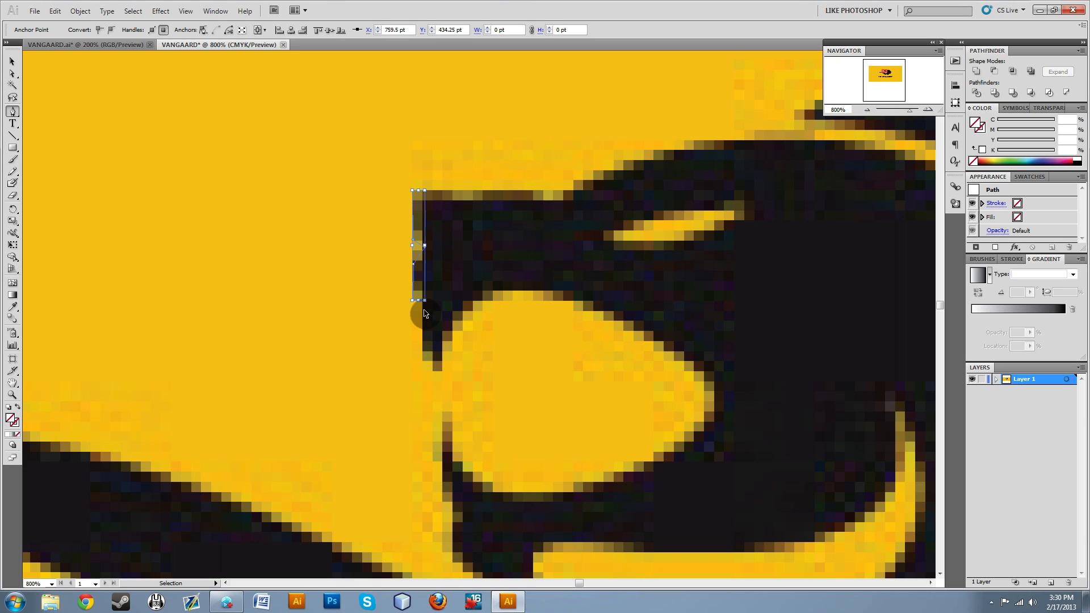
pyautogui.hotkey('ctrl', 'z')
# Continue the path with a slightly curved segment down to the pointed tip of the lion's upper fang.
pyautogui.click(436, 370)
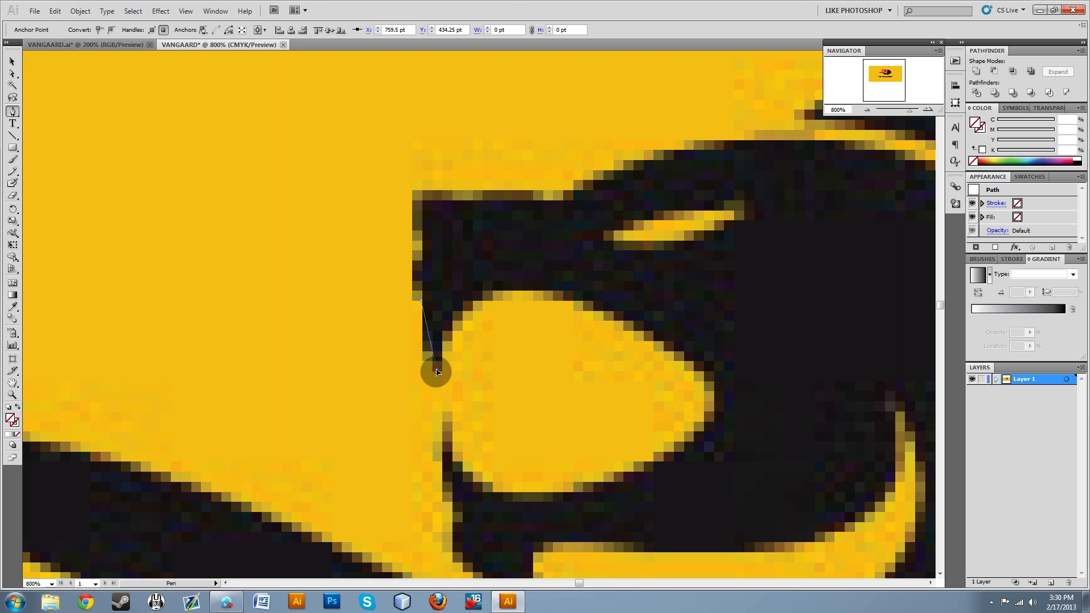
pyautogui.moveTo(437, 372); pyautogui.dragTo(449, 388)
pyautogui.moveTo(453, 387)
pyautogui.mouseDown()
pyautogui.moveTo(444, 379)
pyautogui.moveTo(483, 411)
pyautogui.moveTo(343, 373)
pyautogui.moveTo(540, 360)
pyautogui.moveTo(414, 357)
pyautogui.moveTo(484, 344)
pyautogui.moveTo(441, 370)
pyautogui.moveTo(456, 407)
pyautogui.mouseUp()
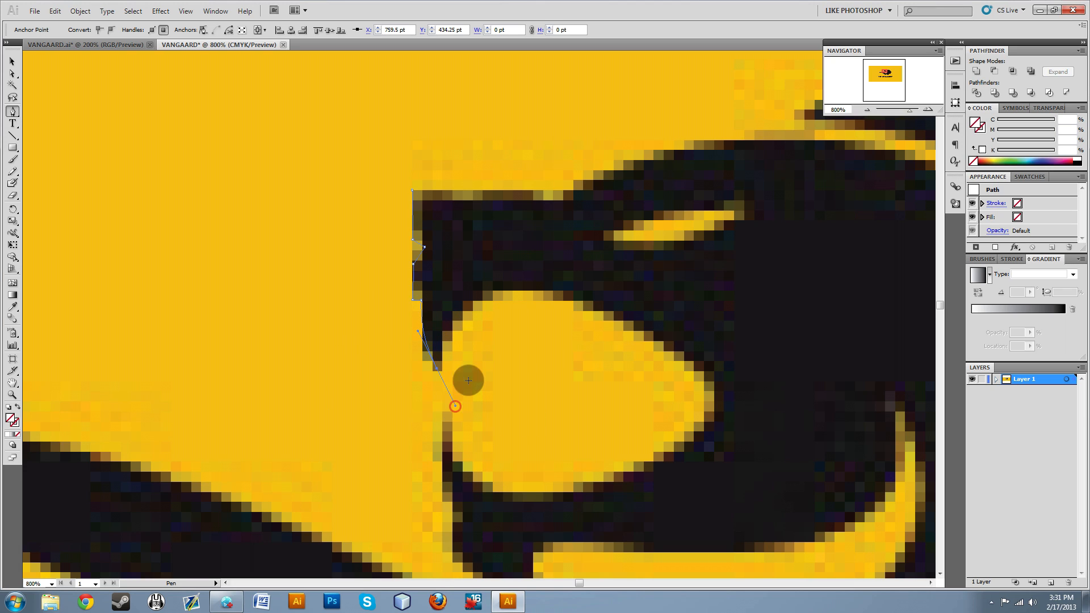
# Continue the path from the upper fang's tip around the upper edge of the mouth opening to its rear corner.
pyautogui.click(479, 292)
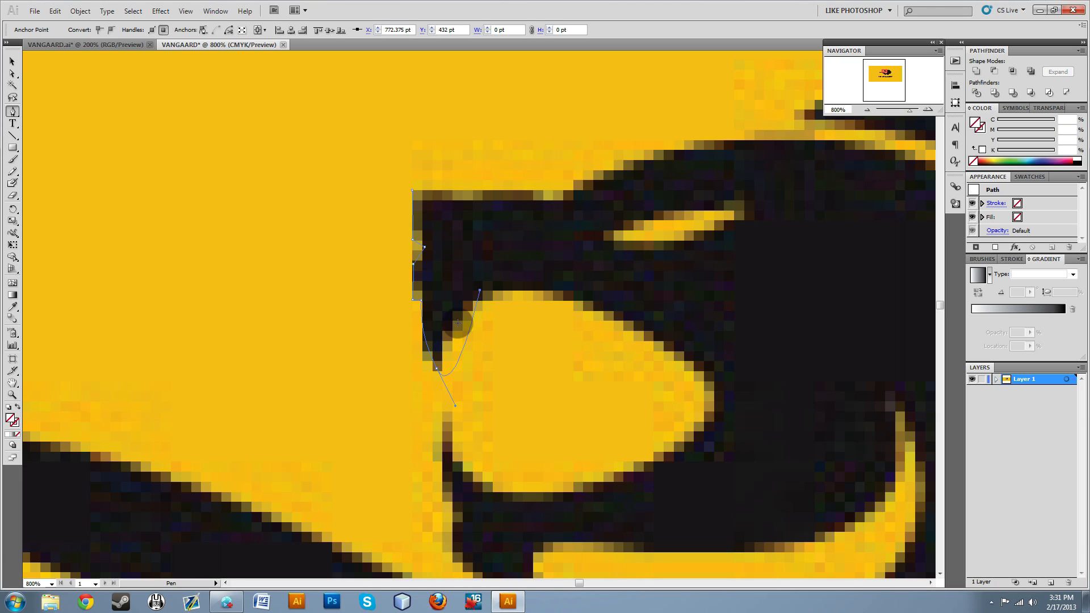
pyautogui.moveTo(455, 406); pyautogui.dragTo(443, 311)
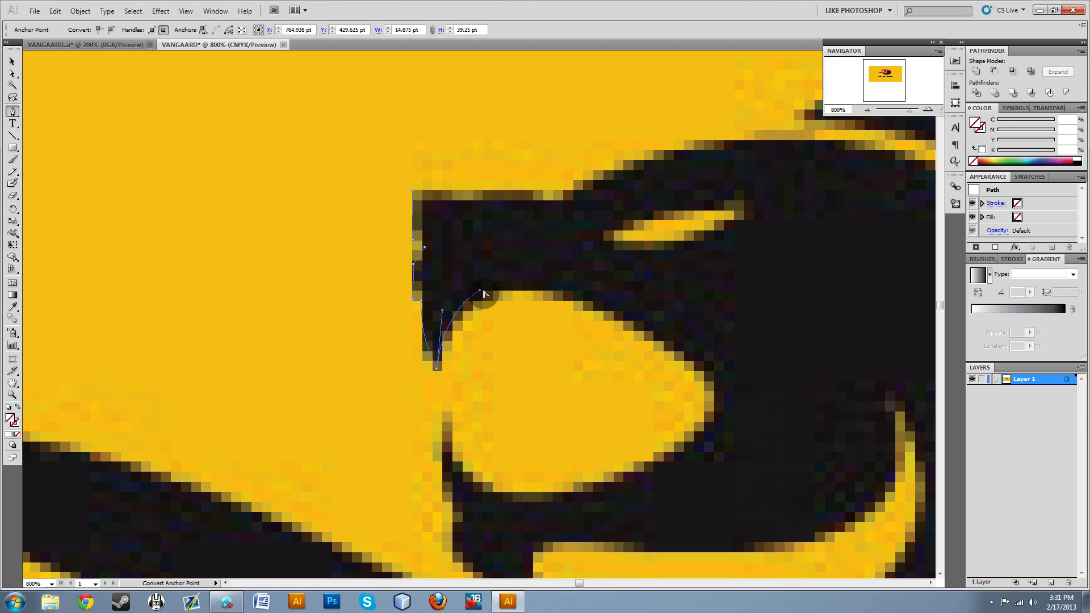
pyautogui.click(556, 291)
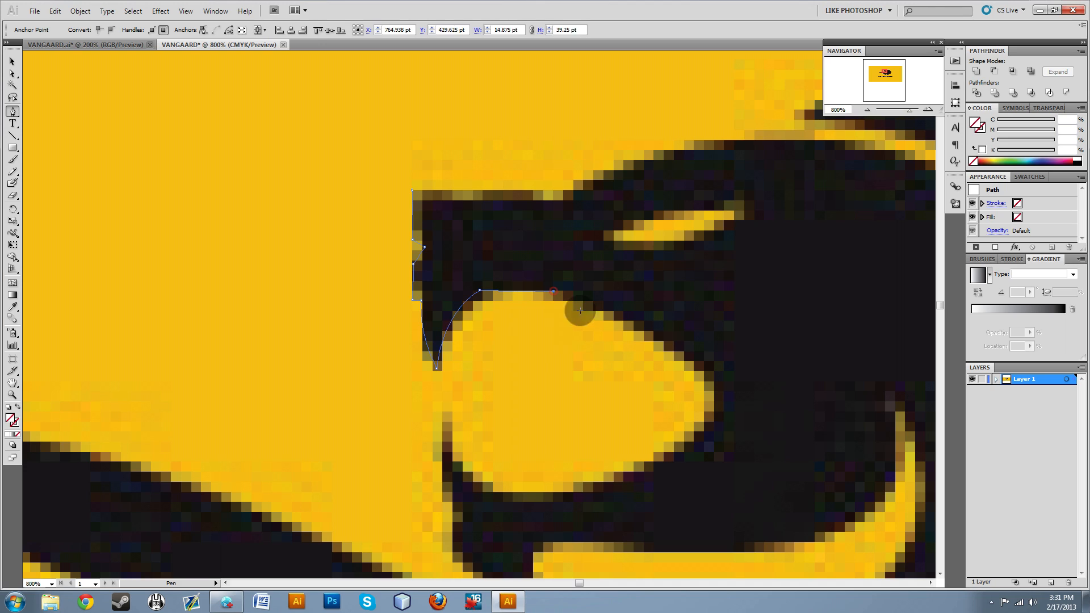
pyautogui.moveTo(712, 392); pyautogui.dragTo(718, 447)
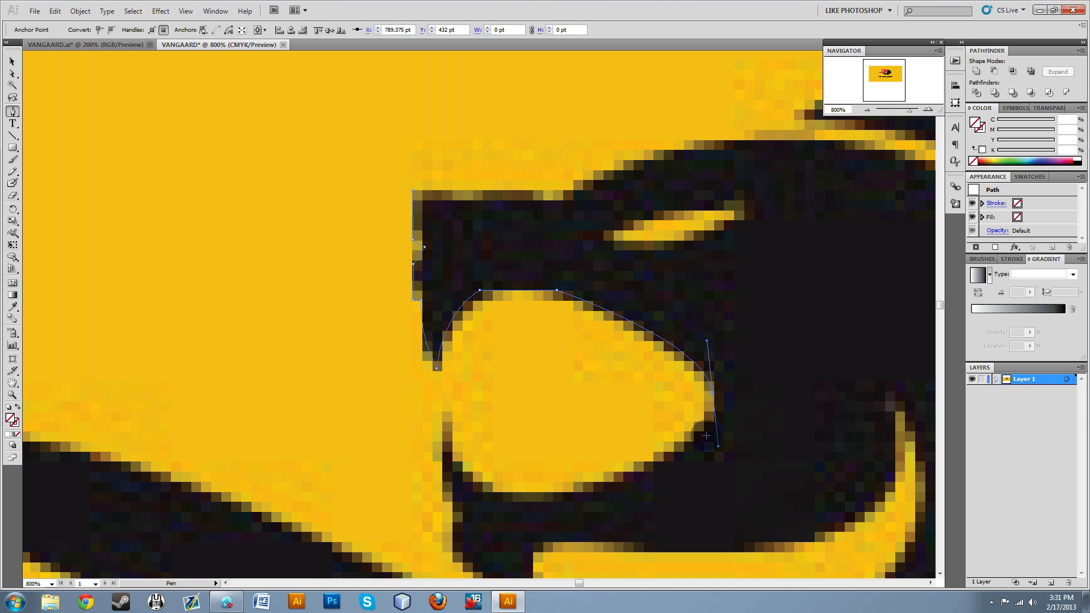
pyautogui.hotkey('ctrl', 'z')
pyautogui.moveTo(715, 398); pyautogui.dragTo(775, 481)
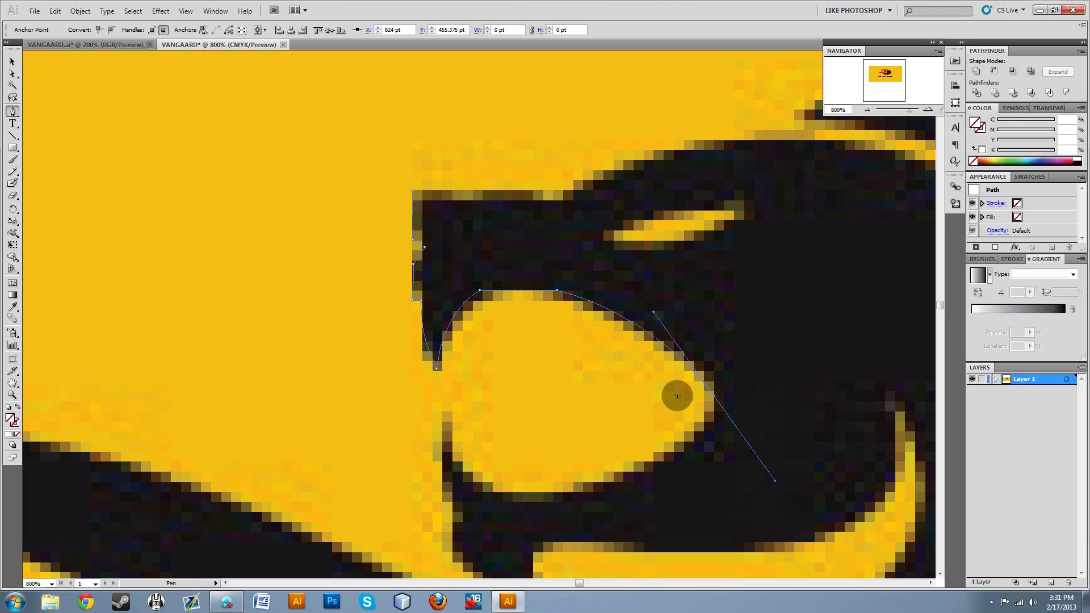
# Trace the mouth's lower edge and the front of the lower jaw, ending at the corner above the chin tuft.
pyautogui.moveTo(542, 498); pyautogui.dragTo(524, 498)
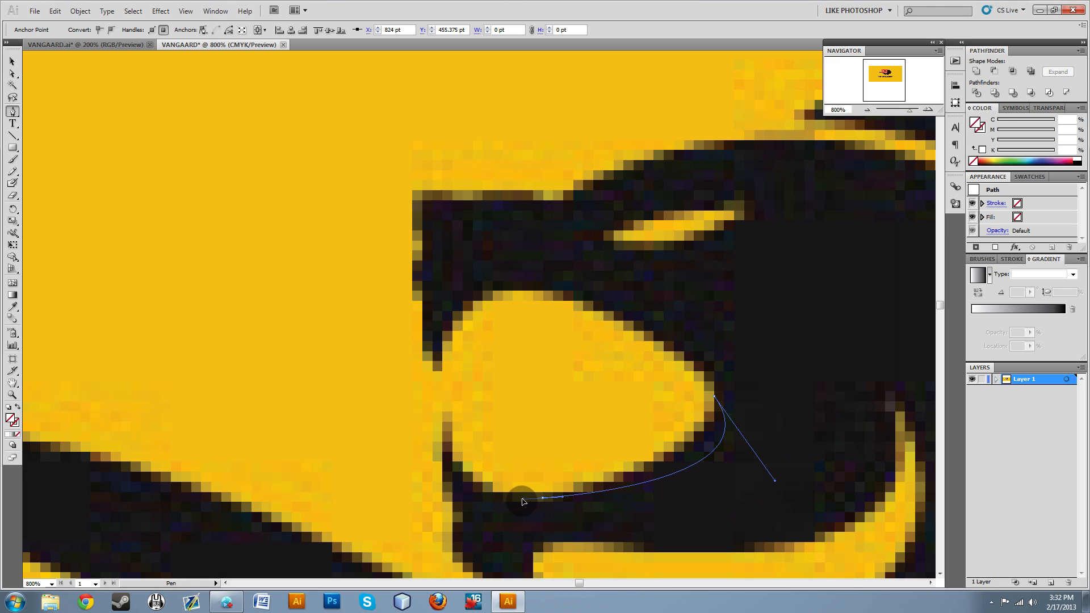
pyautogui.moveTo(775, 481); pyautogui.dragTo(693, 477)
pyautogui.moveTo(533, 384); pyautogui.dragTo(504, 388)
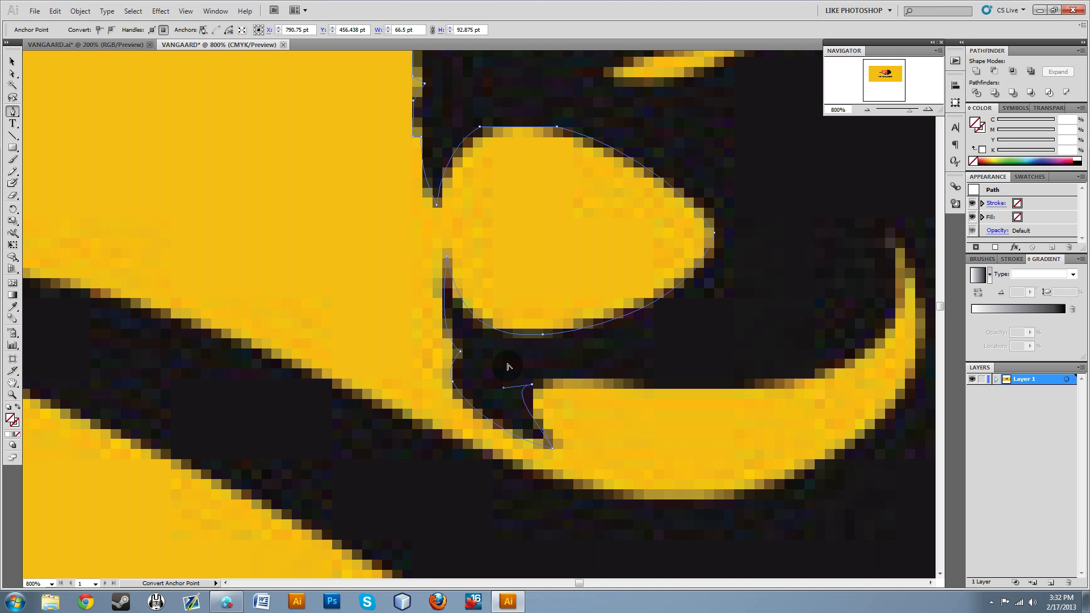
pyautogui.click(647, 386)
pyautogui.hotkey('ctrl', 'z')
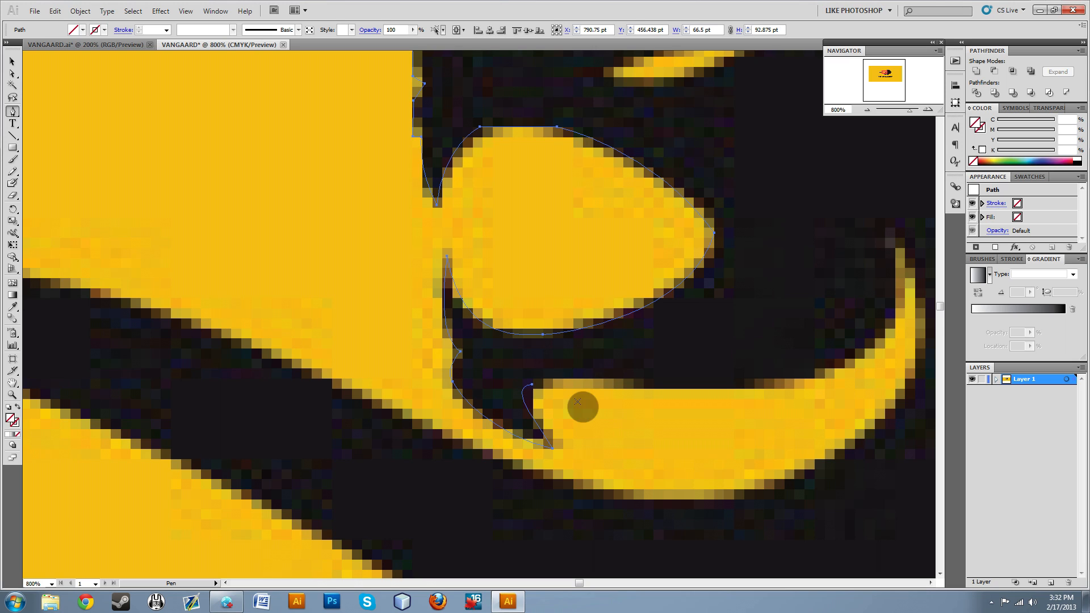
pyautogui.keyDown('ctrl'); pyautogui.click(550, 396); pyautogui.keyUp('ctrl')
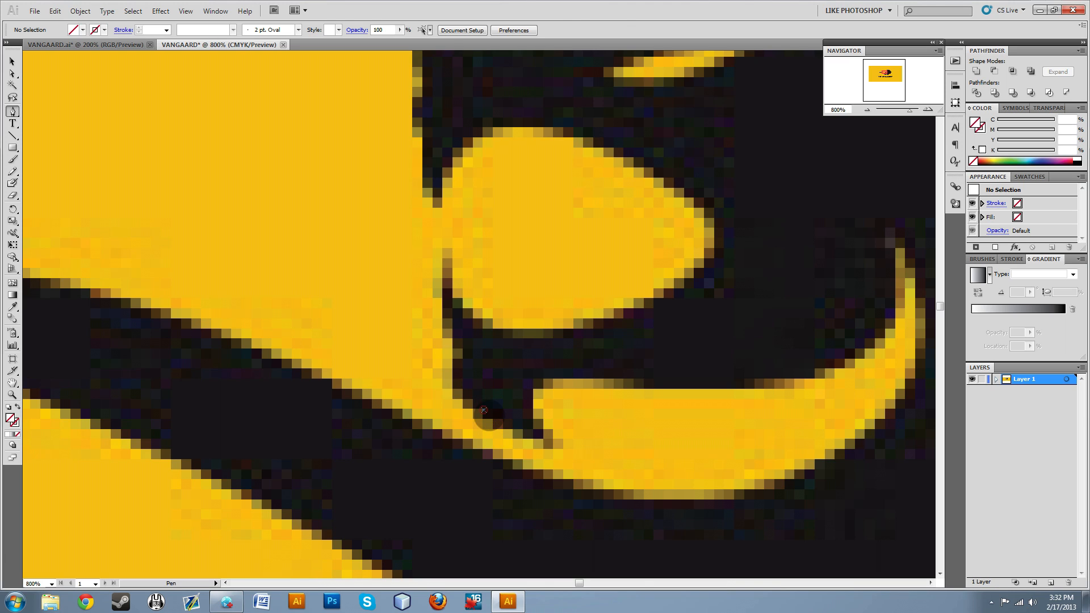
# Reselect the lion path and extend it from its open end with a curved segment along the jaw's underside.
pyautogui.click(13, 61)
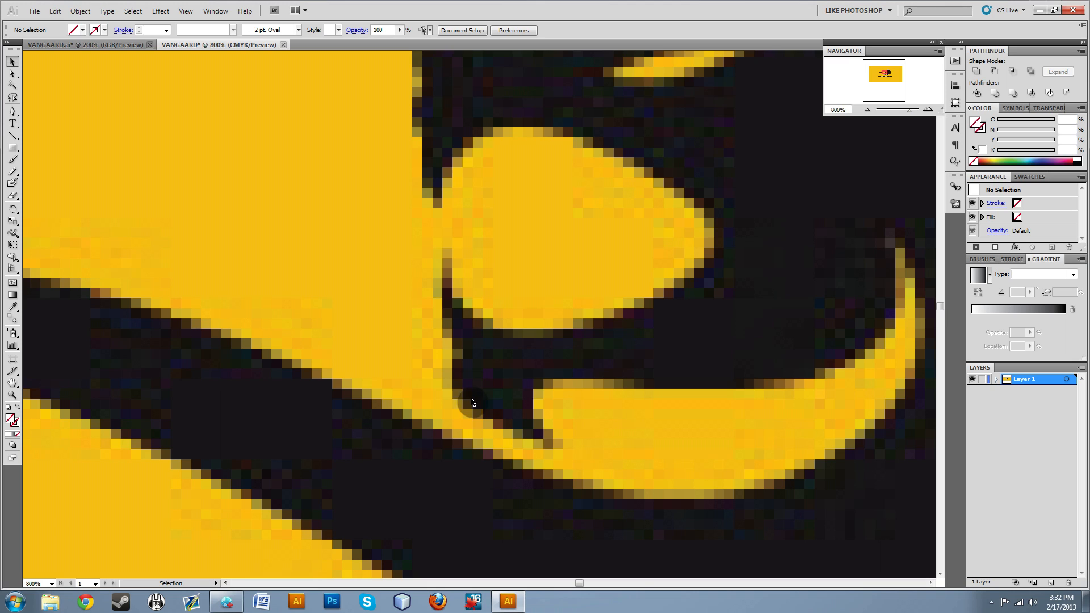
pyautogui.click(477, 420)
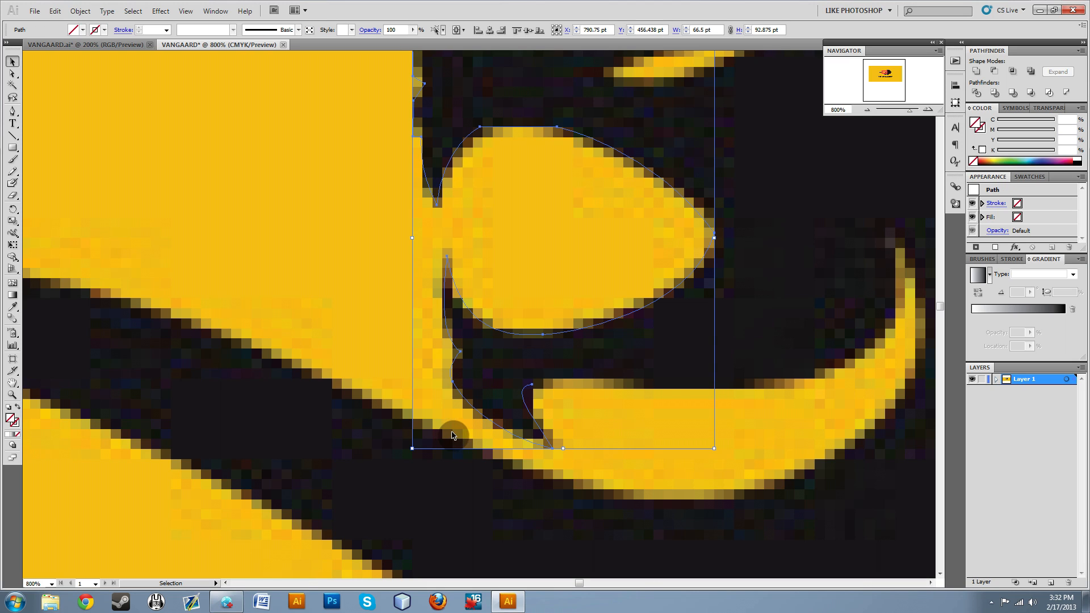
pyautogui.click(13, 73)
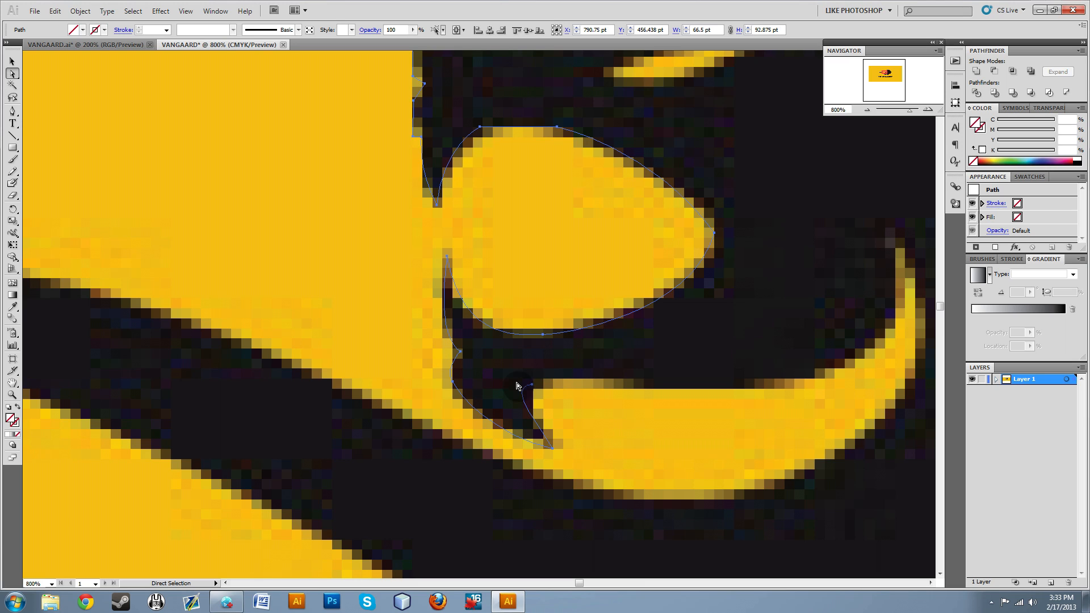
pyautogui.click(13, 112)
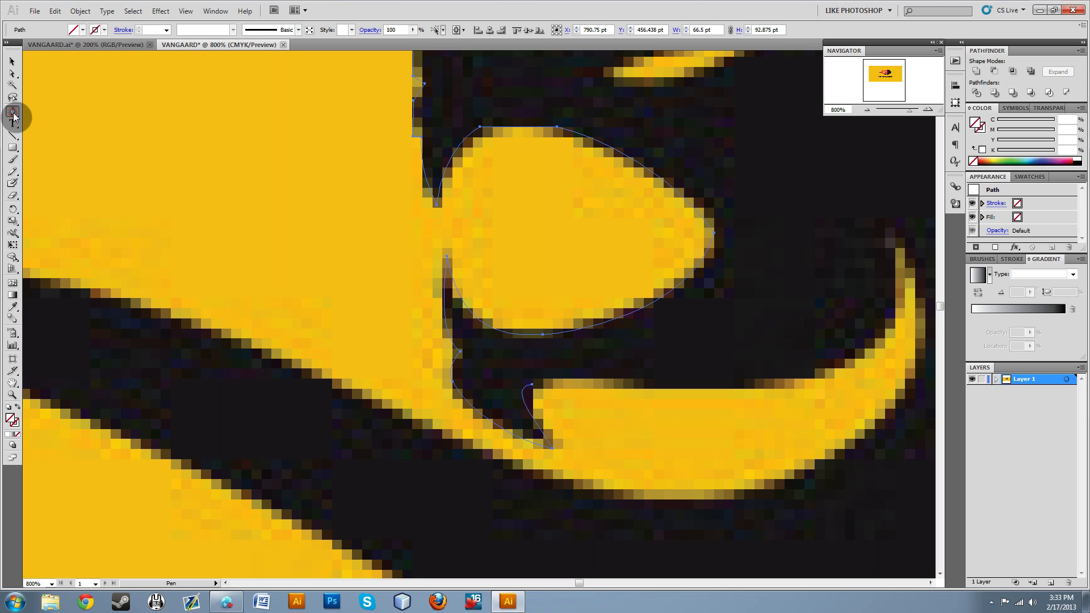
pyautogui.keyDown('ctrl'); pyautogui.click(533, 385); pyautogui.keyUp('ctrl')
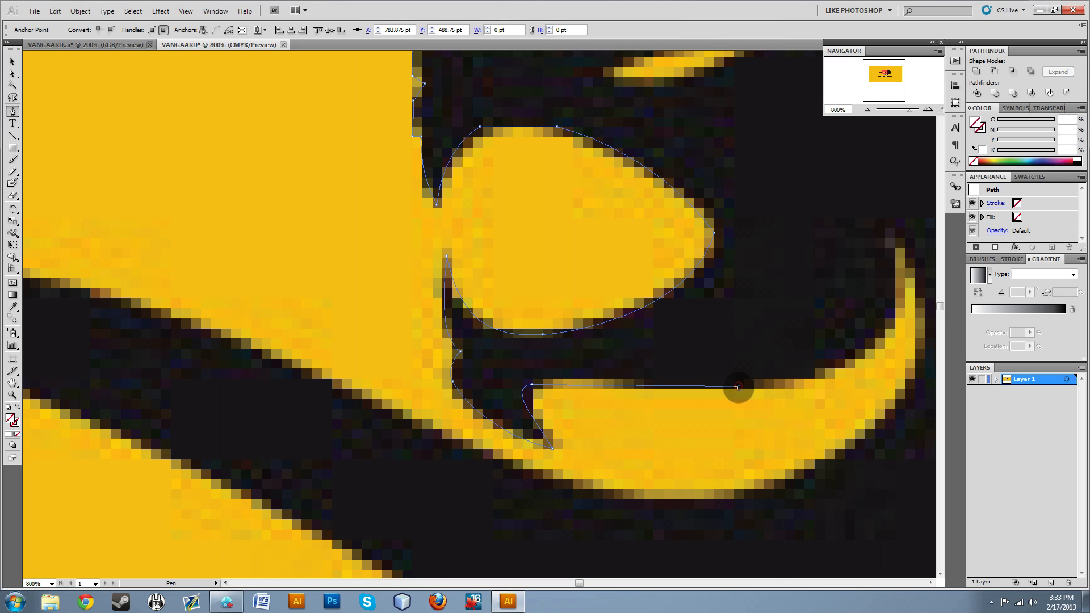
pyautogui.moveTo(635, 381); pyautogui.dragTo(709, 391)
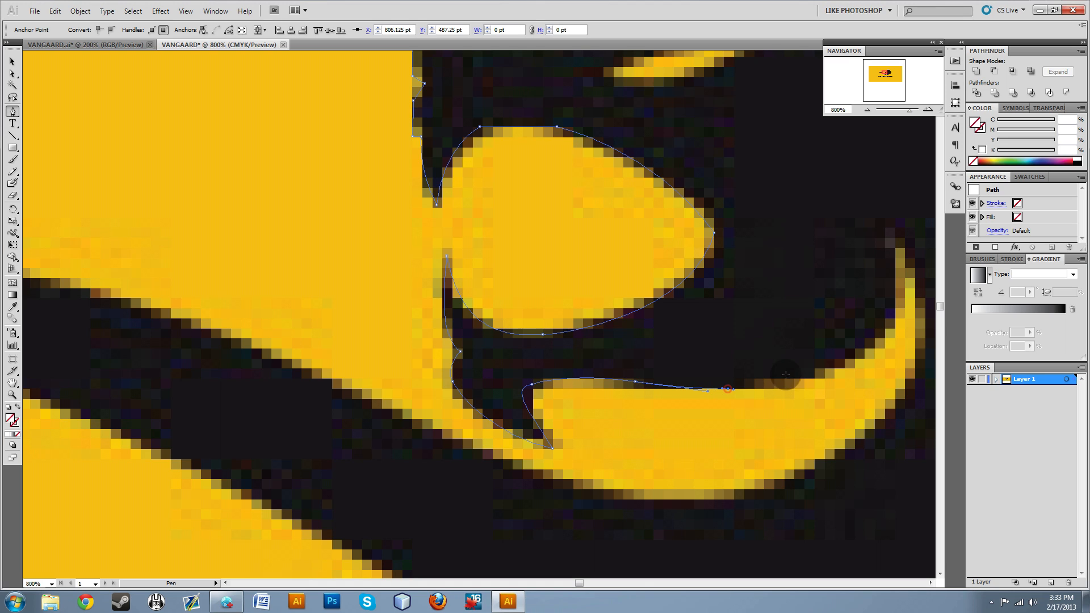
pyautogui.moveTo(893, 280); pyautogui.dragTo(894, 166)
pyautogui.click(884, 237)
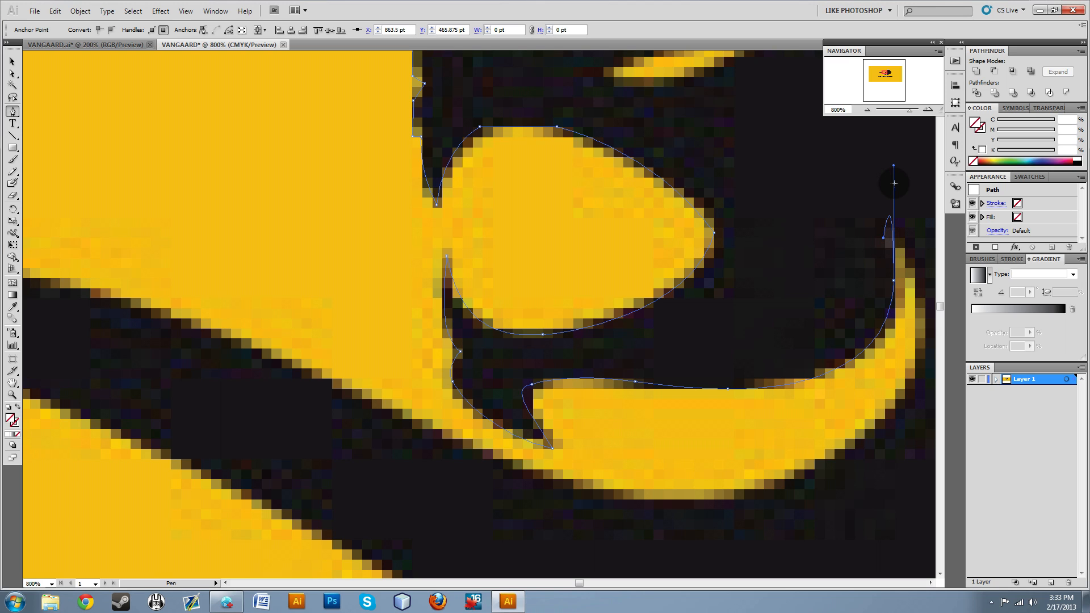
pyautogui.click(868, 232)
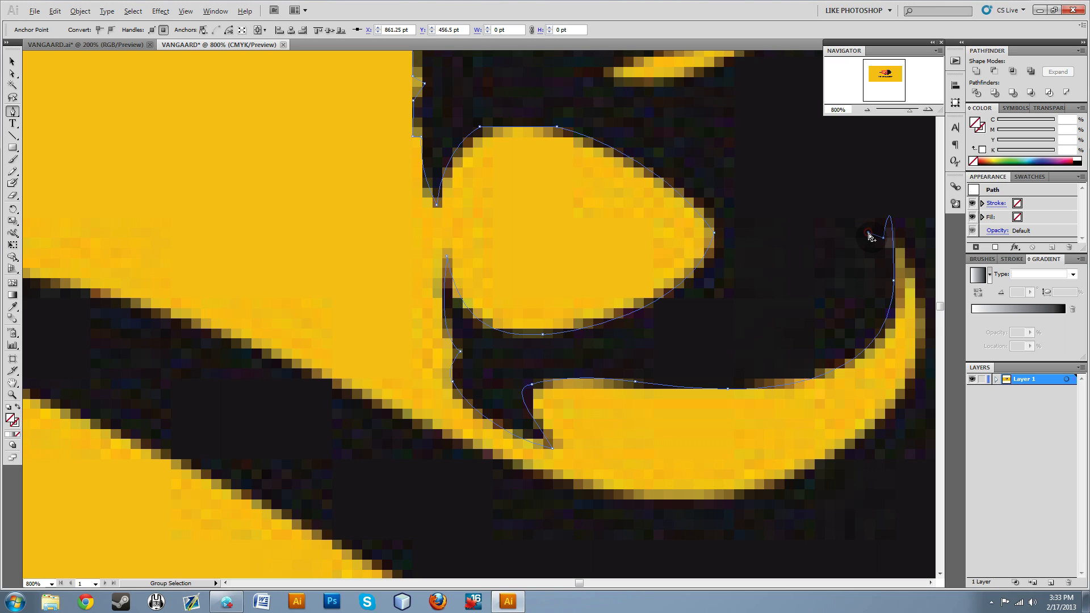
pyautogui.keyDown('ctrl'); pyautogui.click(816, 290); pyautogui.keyUp('ctrl')
pyautogui.hotkey('ctrl', 'z')
pyautogui.hotkey('ctrl', 'z')
pyautogui.hotkey('ctrl', 'z')
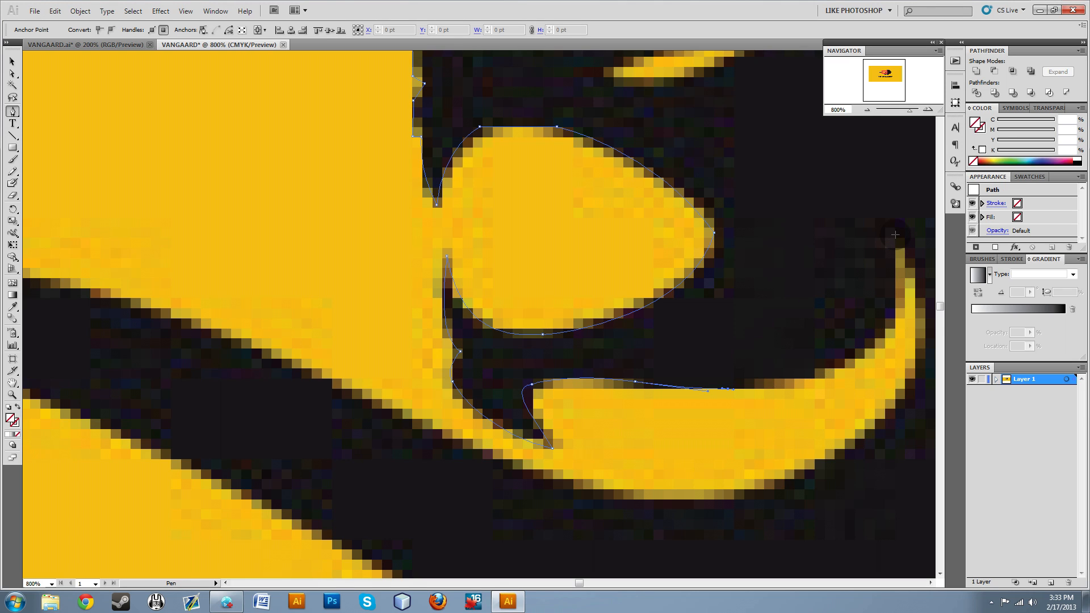
pyautogui.moveTo(893, 262); pyautogui.dragTo(896, 126)
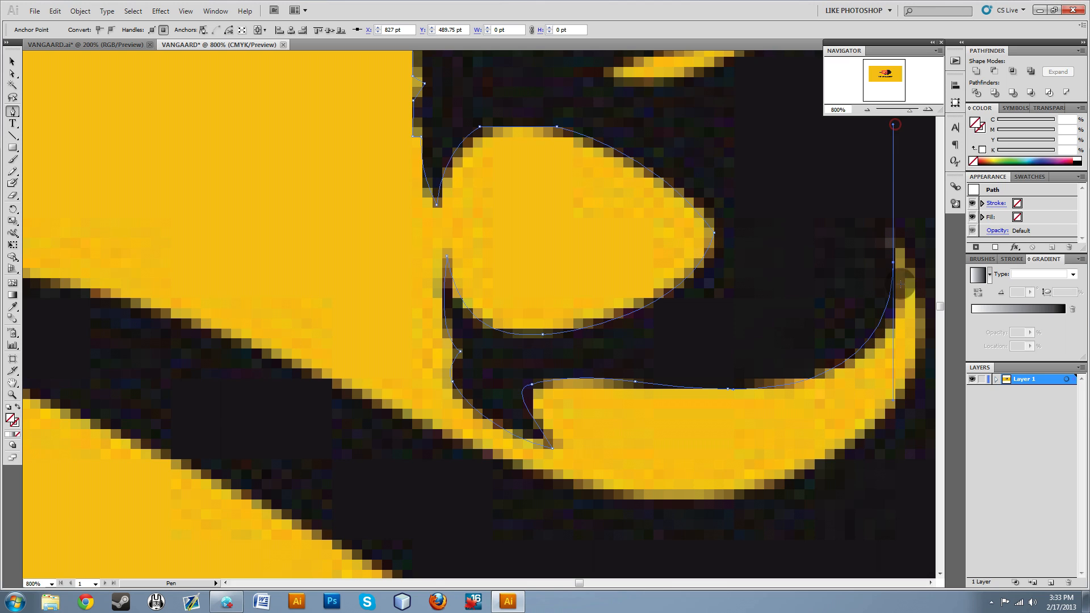
pyautogui.keyDown('ctrl'); pyautogui.click(815, 428); pyautogui.keyUp('ctrl')
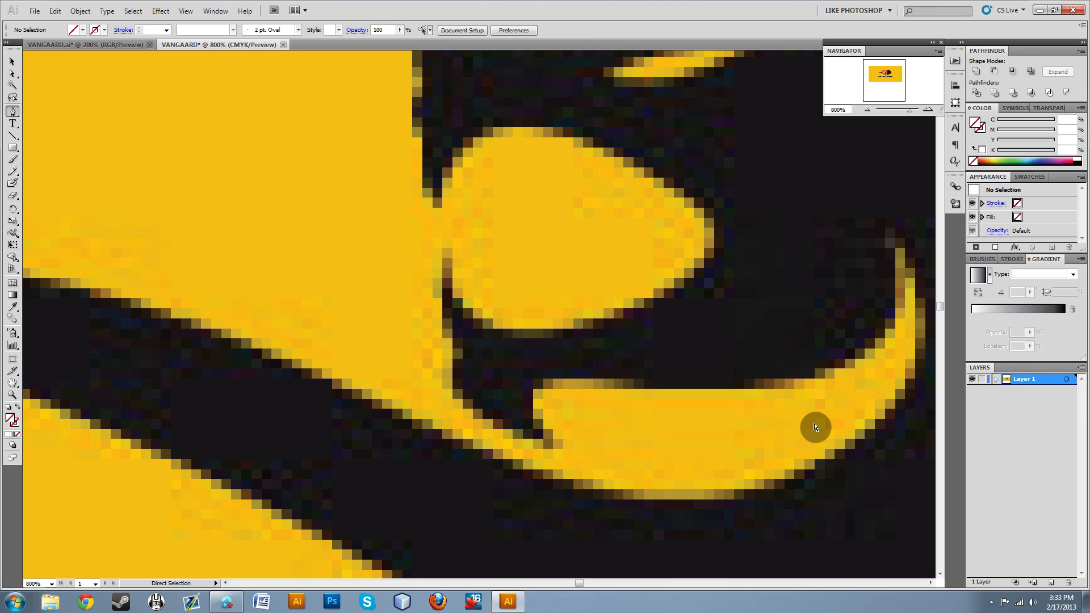
pyautogui.hotkey('ctrl', 'z')
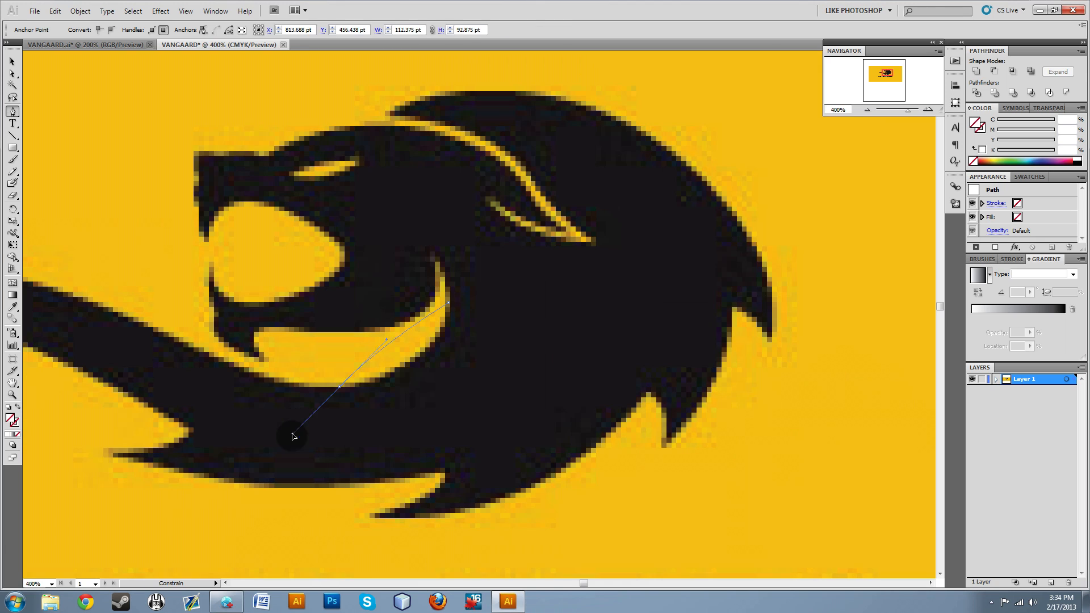
# Trace the crescent gap behind the jaw around its pointed tip and down its outer curve to the lowest point.
pyautogui.moveTo(294, 437)
pyautogui.mouseDown()
pyautogui.moveTo(315, 390)
pyautogui.moveTo(324, 456)
pyautogui.moveTo(329, 393)
pyautogui.moveTo(292, 431)
pyautogui.moveTo(323, 420)
pyautogui.moveTo(341, 382)
pyautogui.moveTo(329, 438)
pyautogui.moveTo(275, 407)
pyautogui.moveTo(326, 460)
pyautogui.mouseUp()
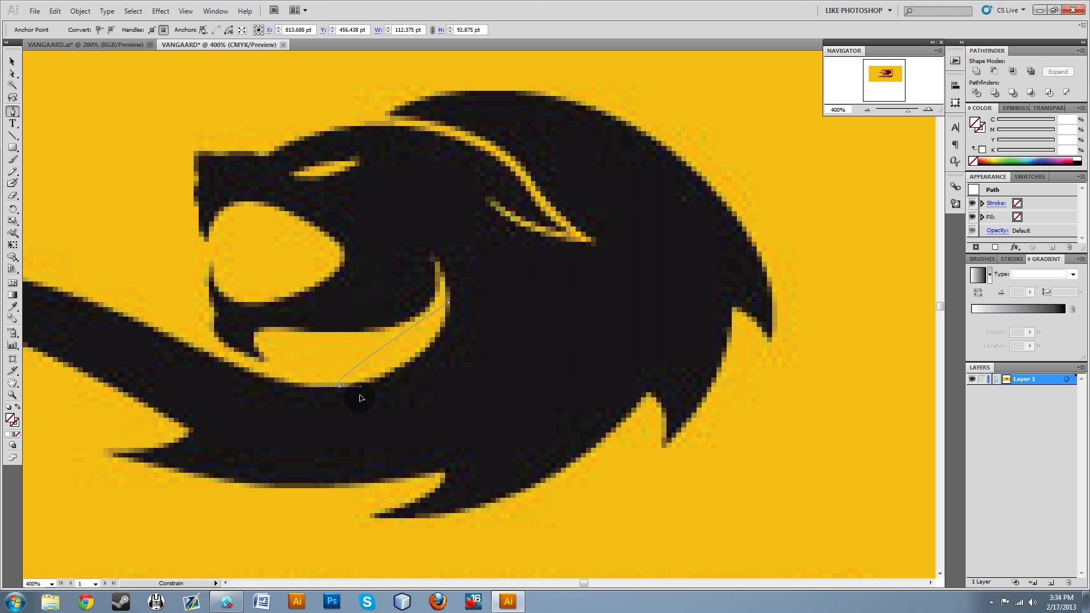
pyautogui.moveTo(419, 411); pyautogui.dragTo(278, 431)
pyautogui.moveTo(326, 355); pyautogui.dragTo(250, 389)
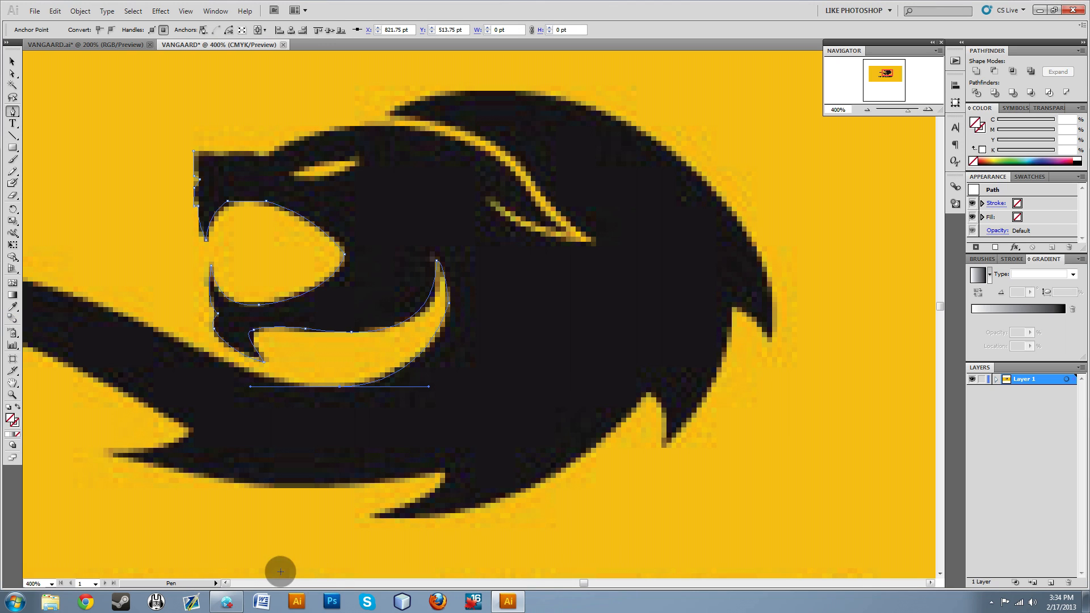
# Continue the path along the tail's upper edge to its crest and adjust the curve handles to fit the edge.
pyautogui.click(227, 584)
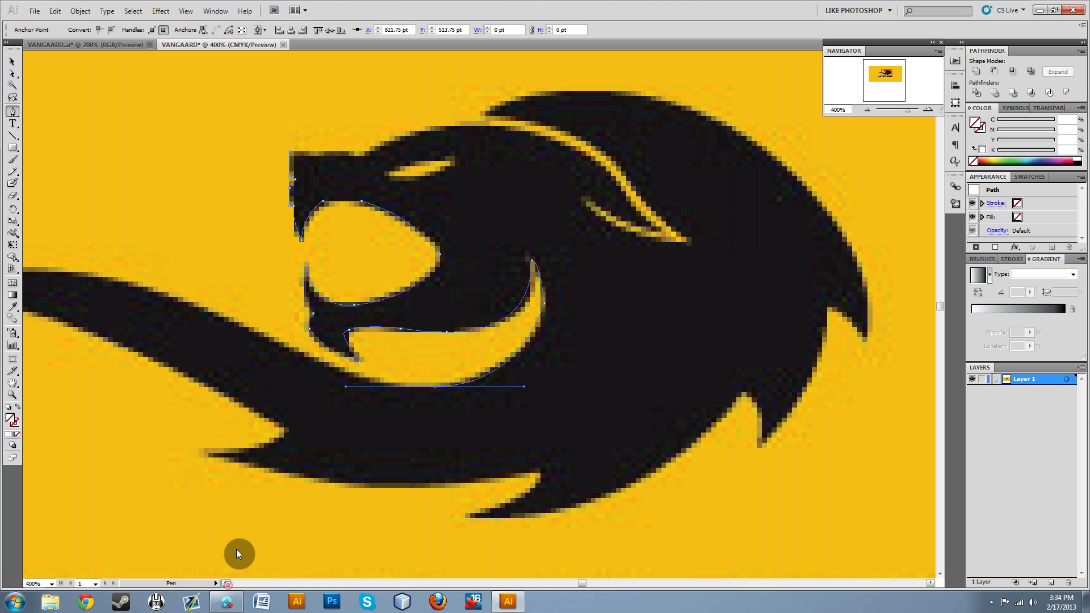
pyautogui.moveTo(52, 268); pyautogui.dragTo(336, 270)
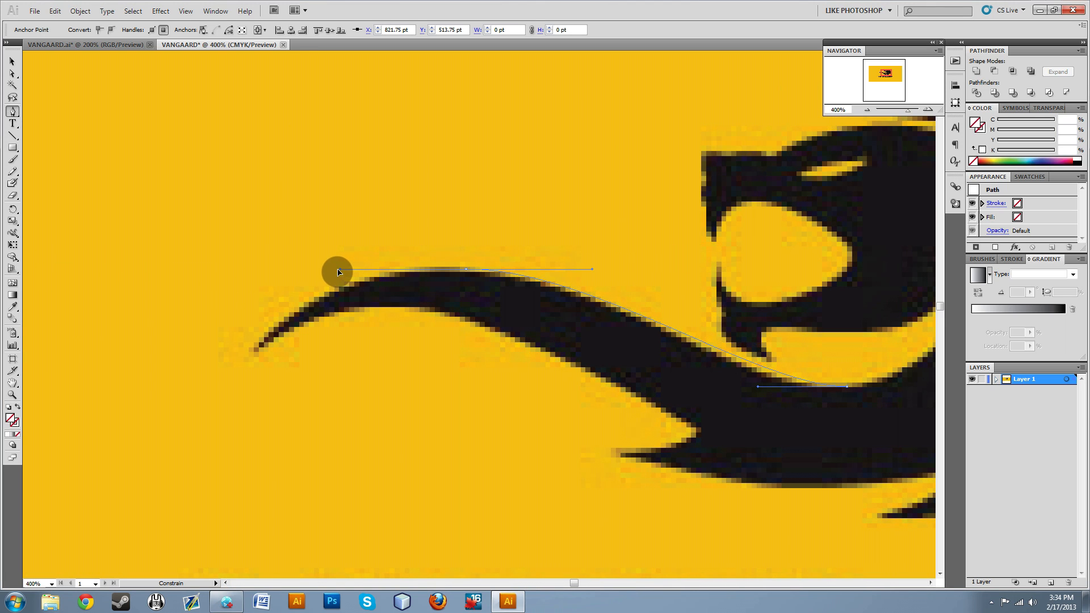
pyautogui.keyDown('alt'); pyautogui.click(758, 388); pyautogui.keyUp('alt')
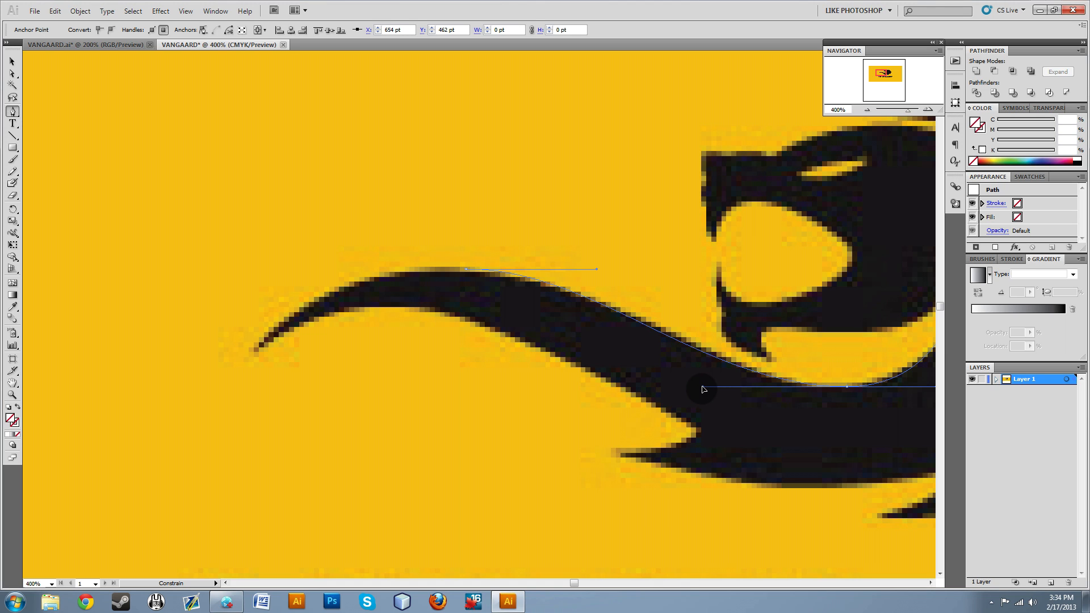
pyautogui.moveTo(703, 390); pyautogui.dragTo(720, 391)
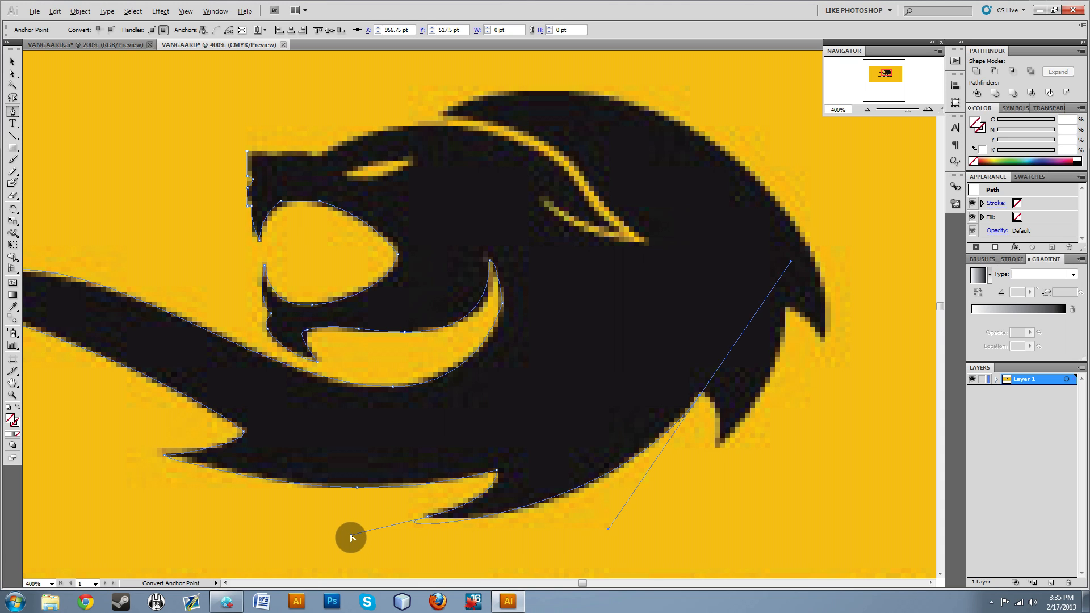
# Reshape the curve under the lowest mane tuft to follow its edge, and make the next notch a corner point.
pyautogui.moveTo(352, 535); pyautogui.dragTo(458, 519)
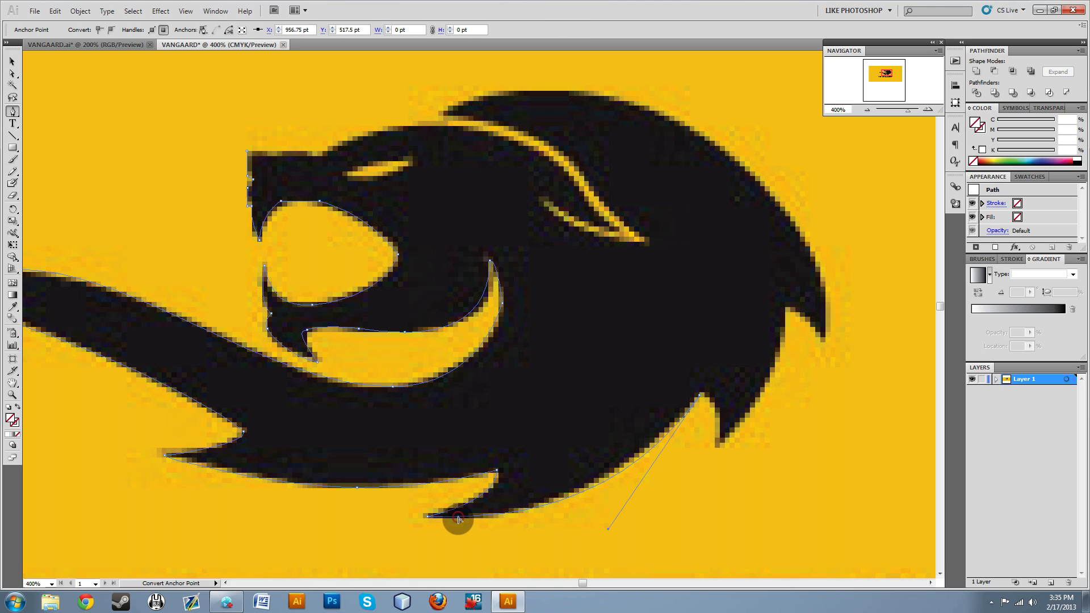
pyautogui.moveTo(608, 532); pyautogui.dragTo(580, 535)
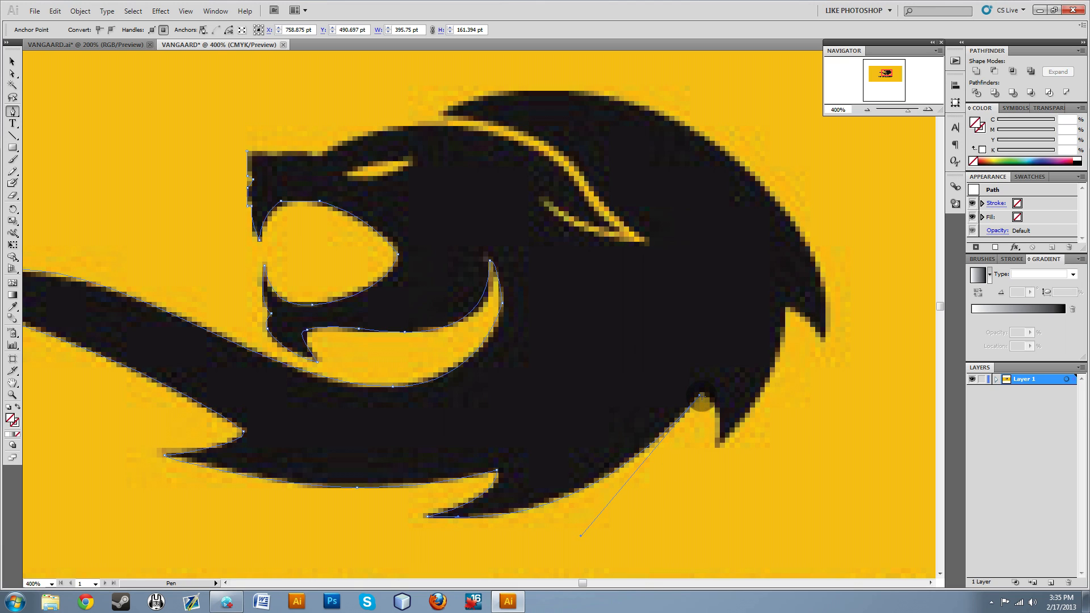
pyautogui.click(701, 397)
# Trace the next mane tuft down to its tip and up to the following notch, bending the tip's handle to fit.
pyautogui.moveTo(716, 448); pyautogui.dragTo(705, 520)
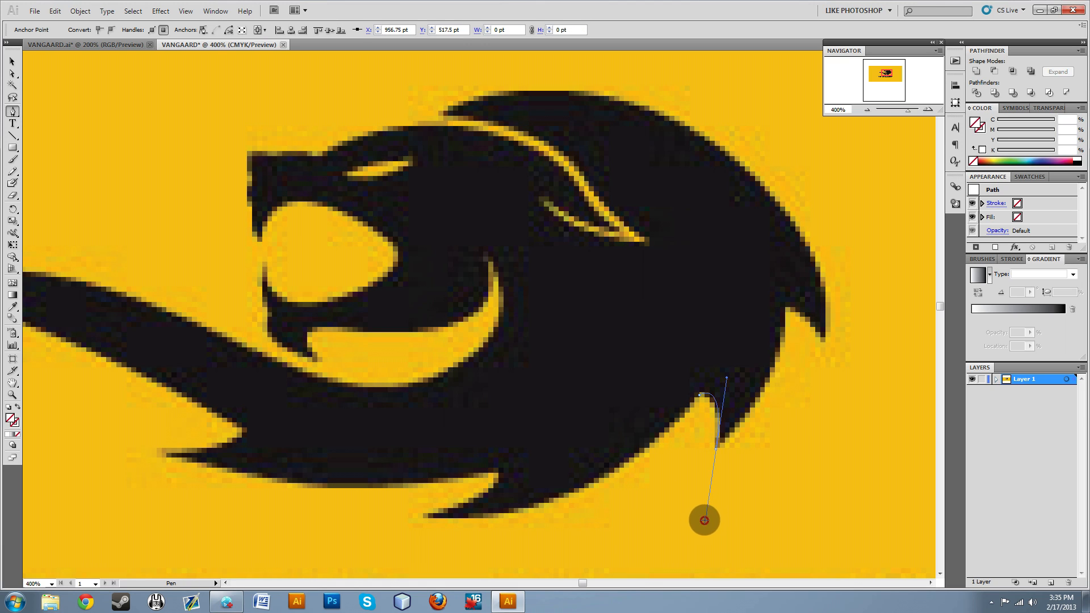
pyautogui.moveTo(785, 310); pyautogui.dragTo(789, 255)
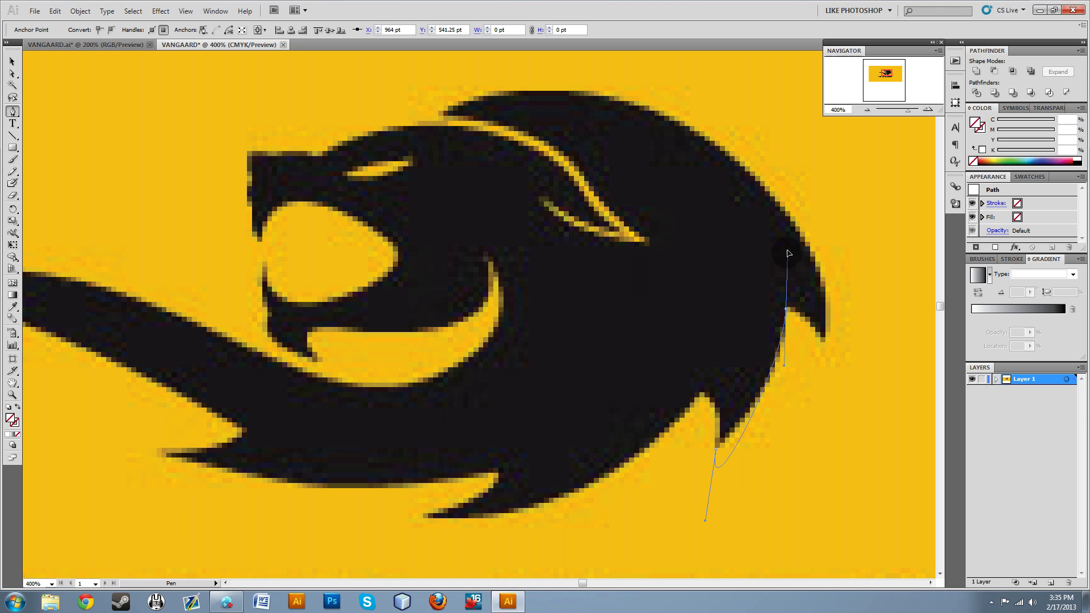
pyautogui.keyDown('alt'); pyautogui.click(704, 519); pyautogui.keyUp('alt')
pyautogui.click(562, 331)
pyautogui.moveTo(705, 520); pyautogui.dragTo(748, 427)
# Trace the rear mane tuft to its tip and follow the mane's outer curve to the front point above the head.
pyautogui.click(827, 340)
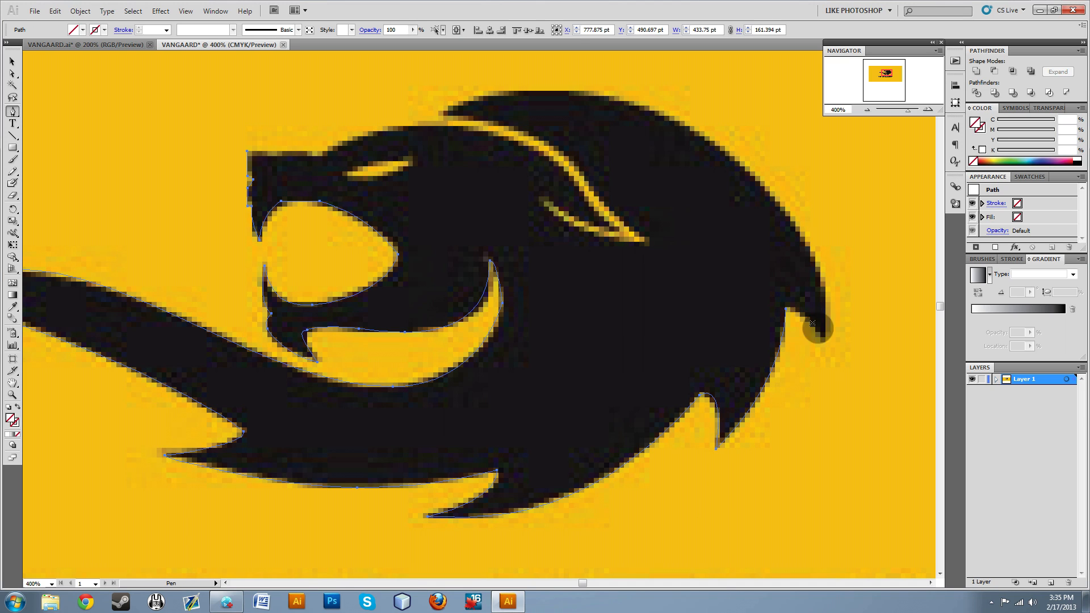
pyautogui.moveTo(823, 341); pyautogui.dragTo(853, 393)
pyautogui.hotkey('ctrl', 'z')
pyautogui.click(786, 309)
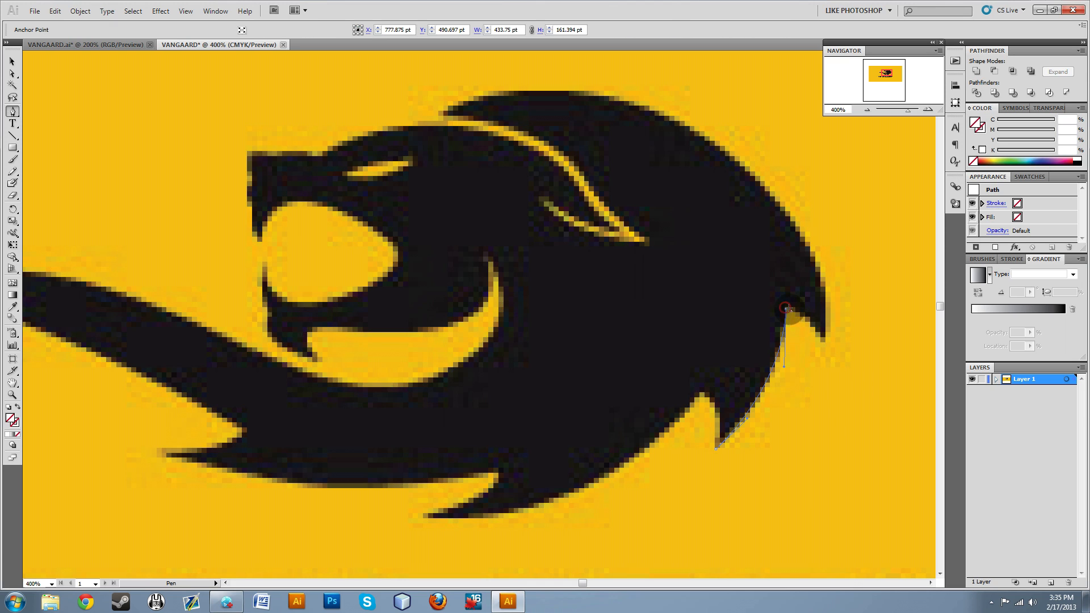
pyautogui.moveTo(822, 338); pyautogui.dragTo(847, 379)
pyautogui.click(441, 114)
pyautogui.moveTo(546, 89)
pyautogui.mouseDown()
pyautogui.moveTo(270, 89)
pyautogui.moveTo(428, 109)
pyautogui.moveTo(475, 90)
pyautogui.mouseUp()
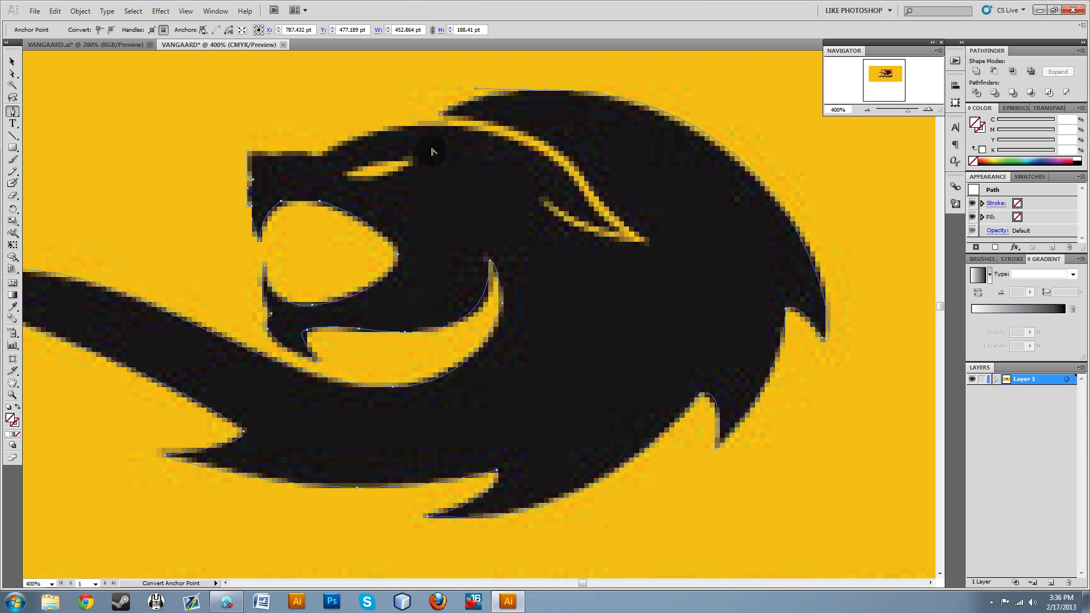
# Continue the path over the forehead and along the snout's top, closing the outline at its starting corner.
pyautogui.moveTo(389, 128); pyautogui.dragTo(349, 140)
pyautogui.hotkey('ctrl', 'z')
pyautogui.click(248, 153)
pyautogui.keyDown('ctrl'); pyautogui.click(247, 152); pyautogui.keyUp('ctrl')
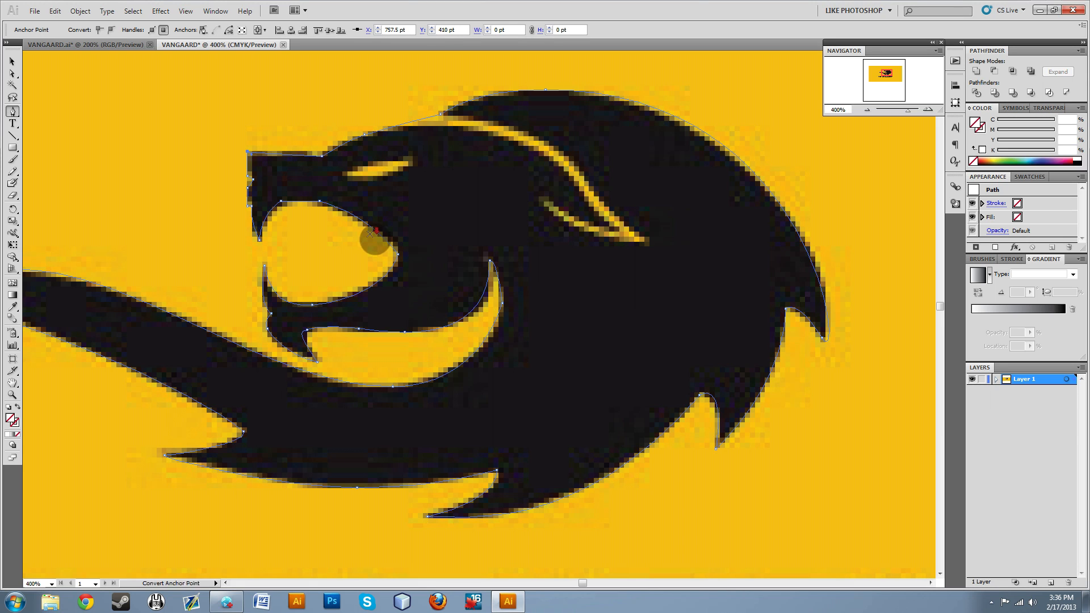
# Look over the closed lion outline as a whole and deselect it.
pyautogui.keyDown('alt'); pyautogui.scroll(-2, 357, 239); pyautogui.keyUp('alt')
pyautogui.scroll(-2, 259, 234)
pyautogui.scroll(1, 187, 236)
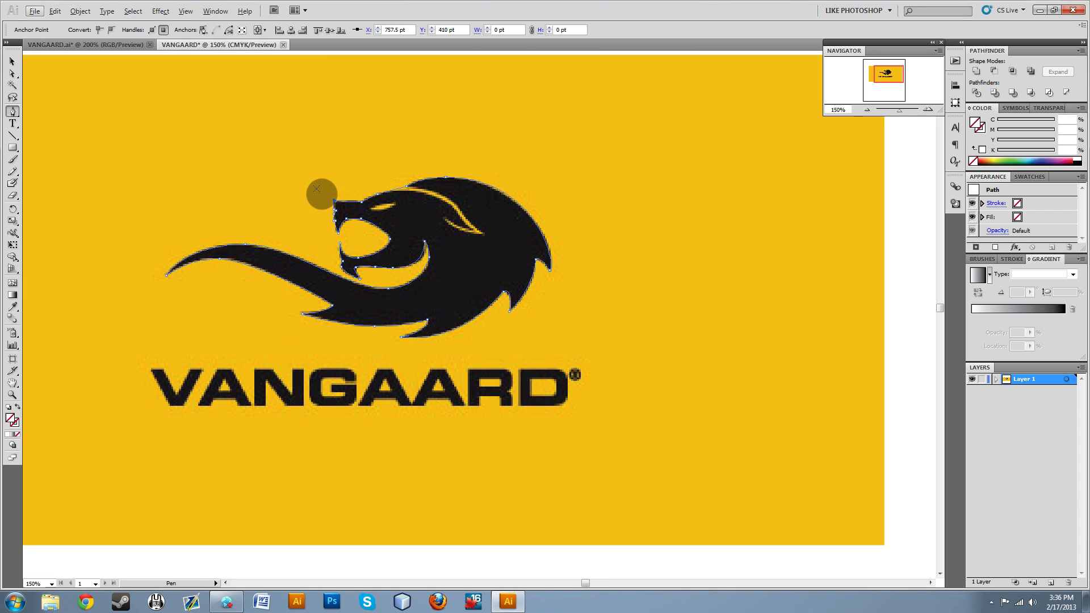
pyautogui.click(12, 60)
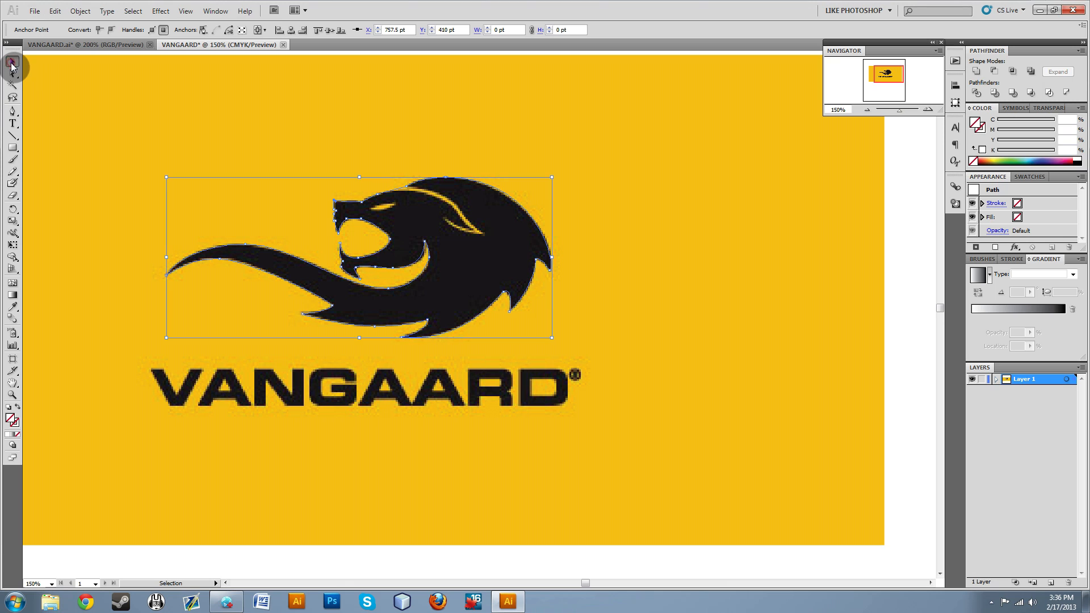
pyautogui.click(335, 145)
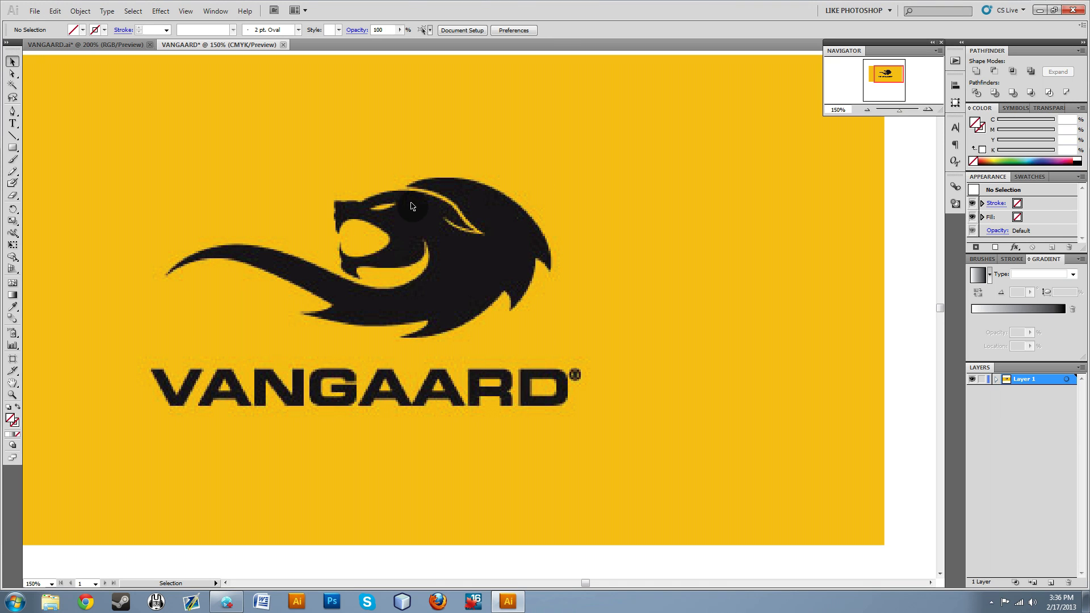
# Trace the lion's eye as a separate closed Pen path, bending its handles to follow the slit, and deselect it.
pyautogui.scroll(1, 365, 194)
pyautogui.click(12, 111)
pyautogui.scroll(3, 450, 212)
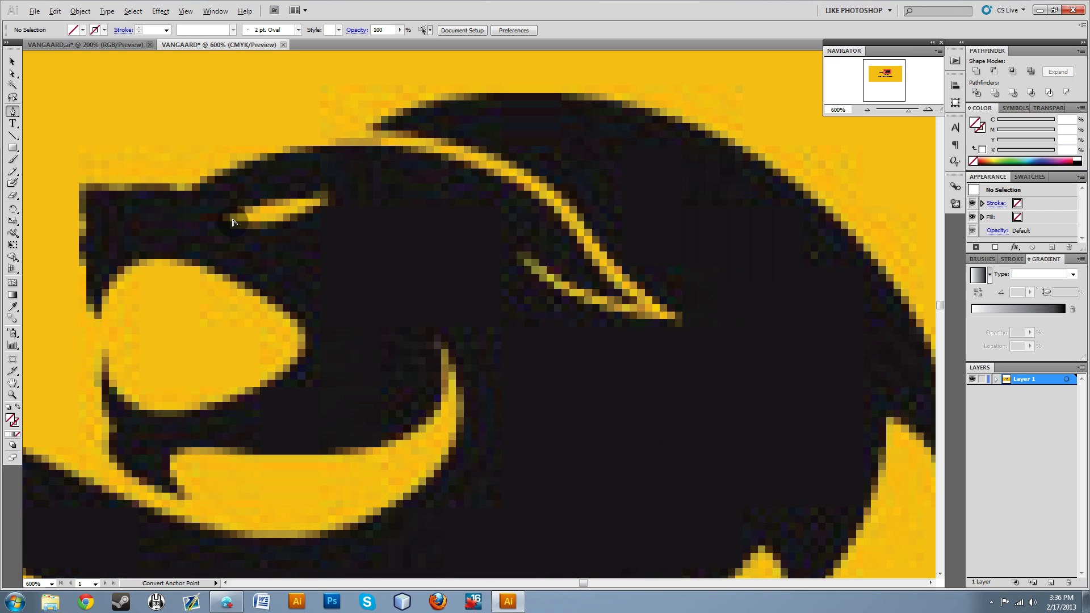
pyautogui.click(227, 219)
pyautogui.click(283, 198)
pyautogui.click(320, 194)
pyautogui.click(356, 189)
pyautogui.moveTo(366, 198); pyautogui.dragTo(355, 193)
pyautogui.moveTo(226, 220); pyautogui.dragTo(177, 198)
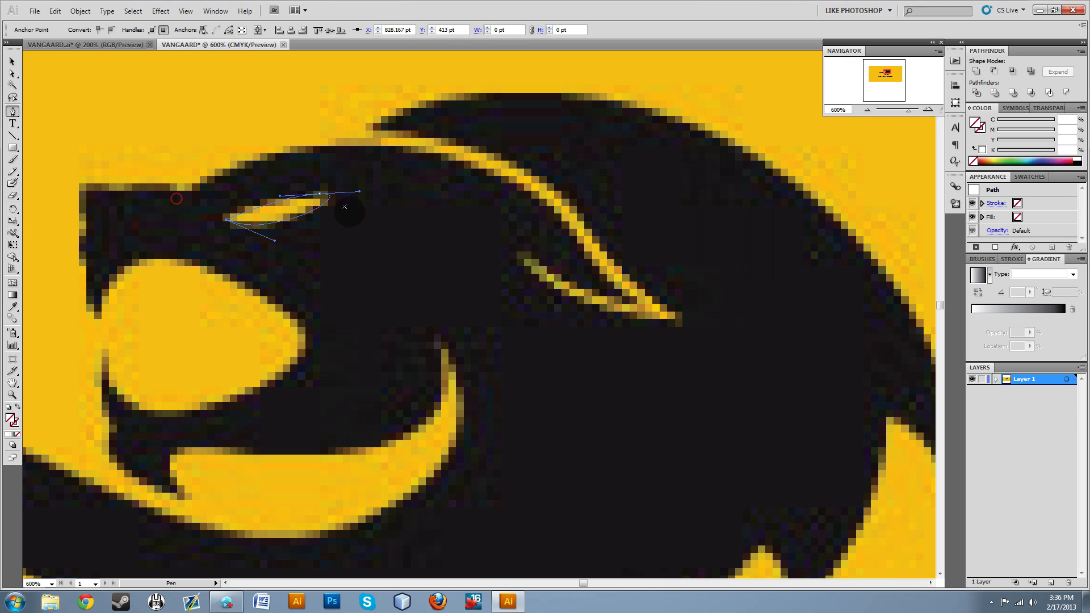
pyautogui.moveTo(361, 193); pyautogui.dragTo(332, 207)
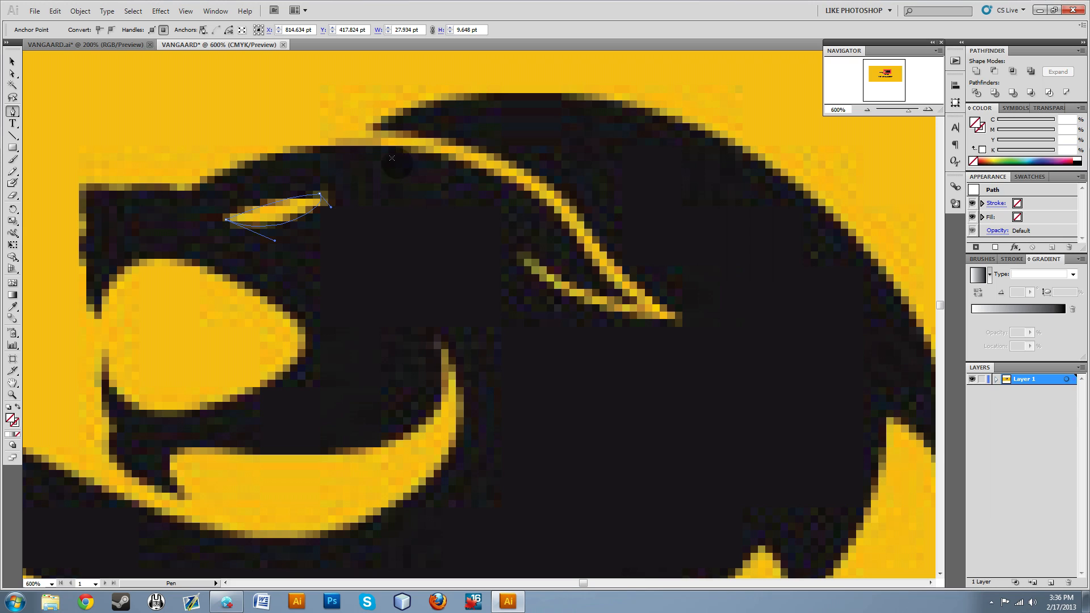
pyautogui.keyDown('ctrl'); pyautogui.click(301, 137); pyautogui.keyUp('ctrl')
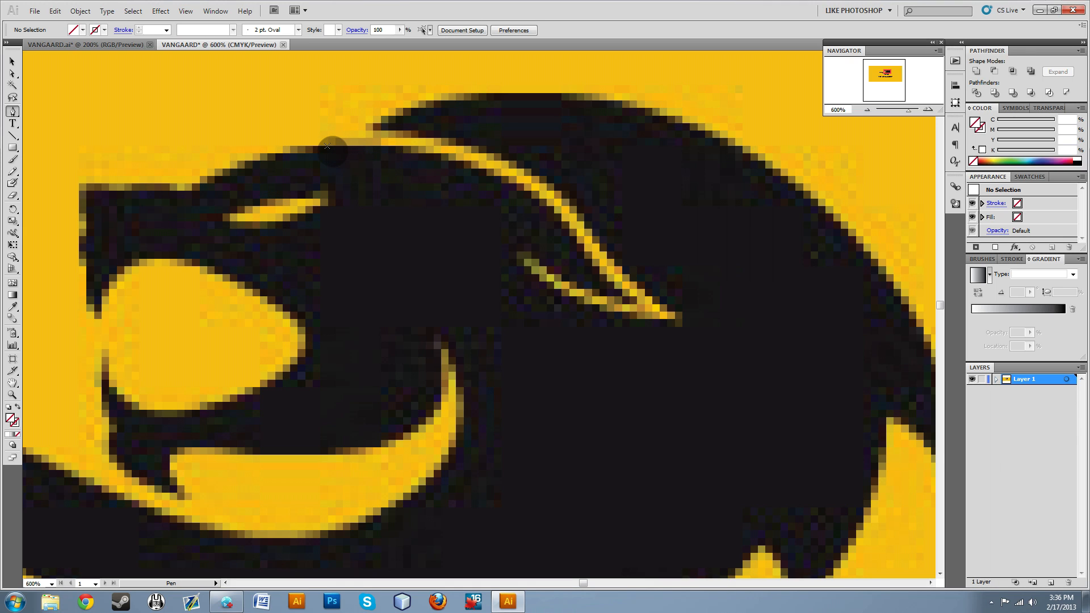
# Trace the thin stripe from the forehead down around the ear as a closed Pen path ending at its starting point.
pyautogui.click(286, 144)
pyautogui.moveTo(521, 182); pyautogui.dragTo(642, 243)
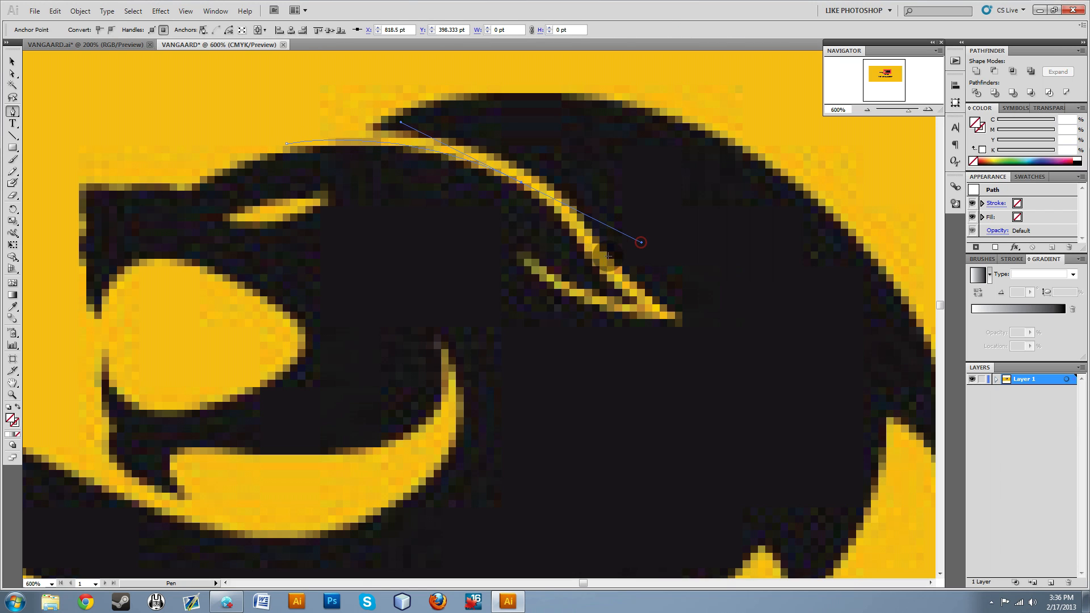
pyautogui.moveTo(374, 129); pyautogui.dragTo(316, 131)
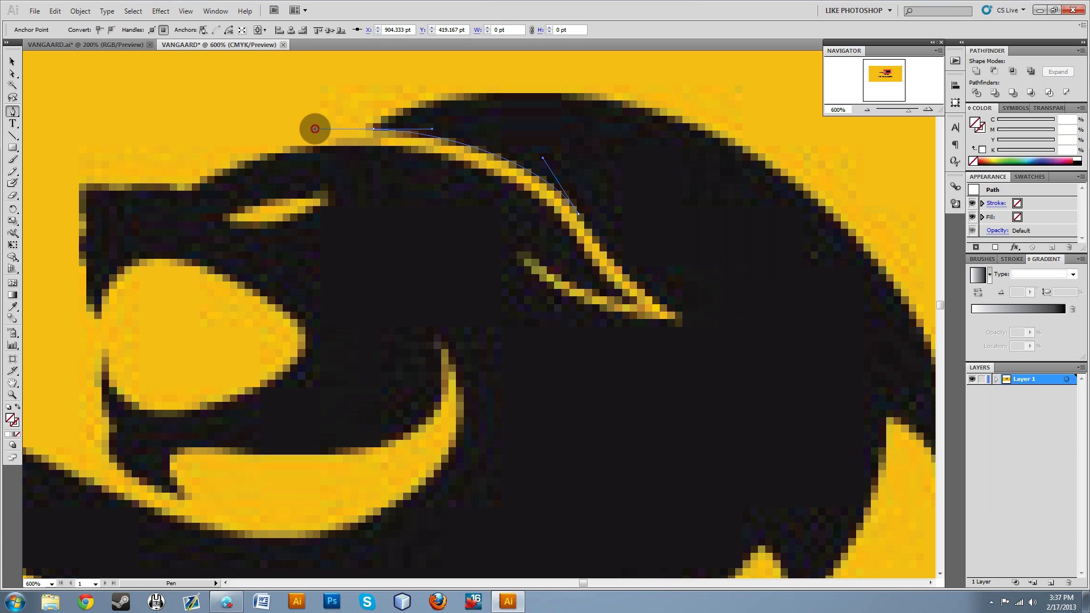
pyautogui.click(287, 144)
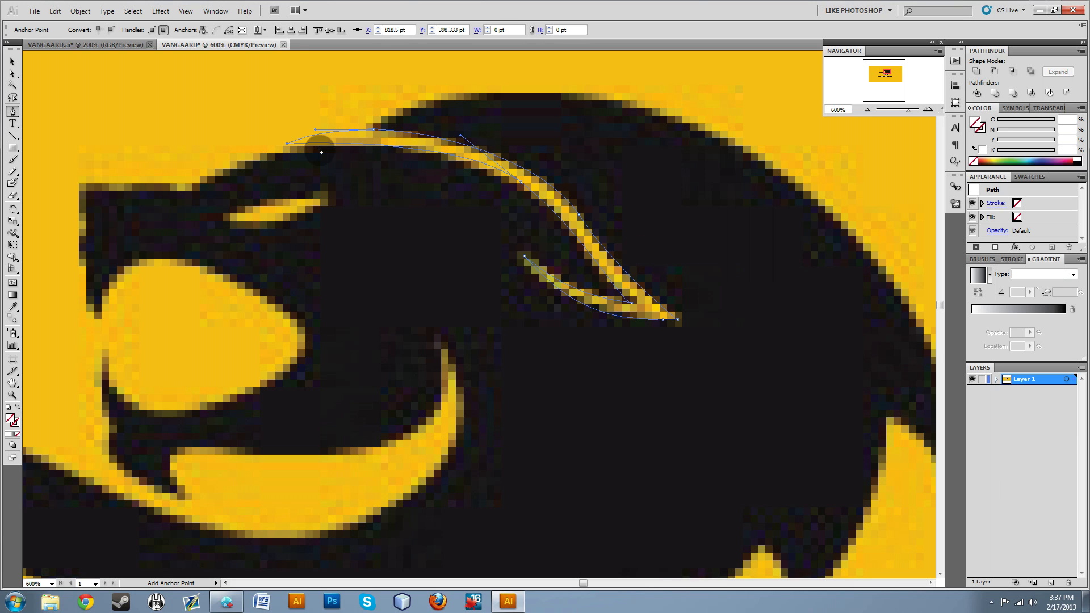
pyautogui.scroll(-2, 462, 275)
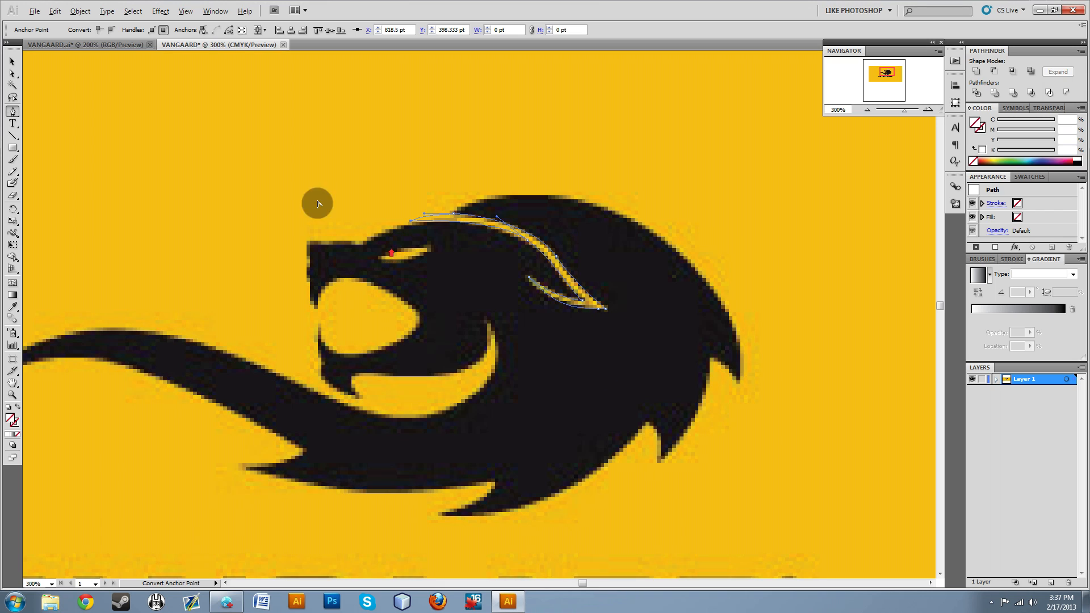
# Select the forehead-and-ear stripe together with the eye path and group them.
pyautogui.click(13, 61)
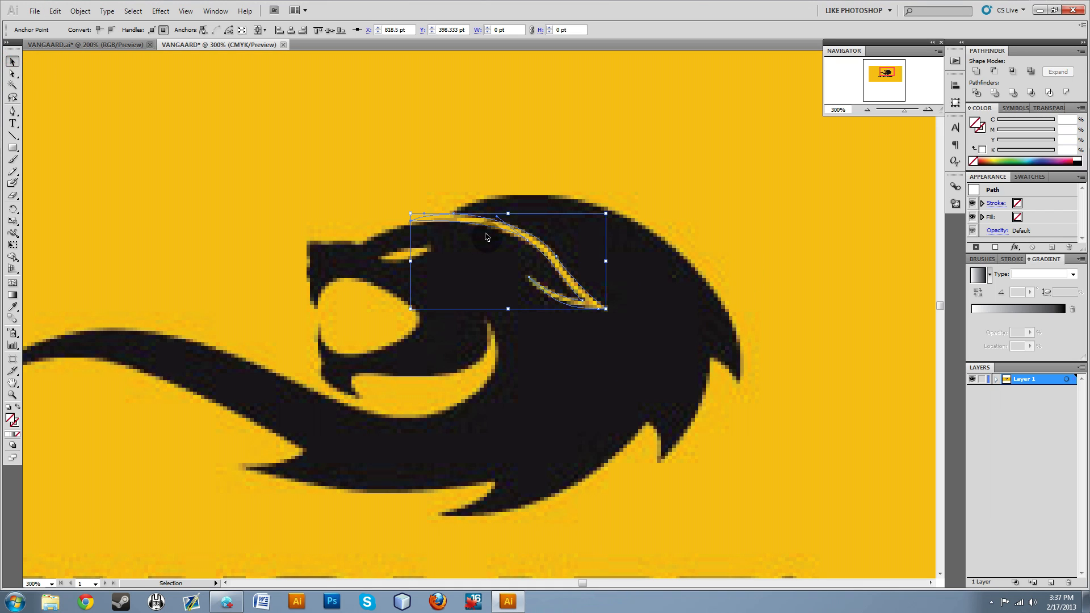
pyautogui.click(387, 170)
pyautogui.click(542, 245)
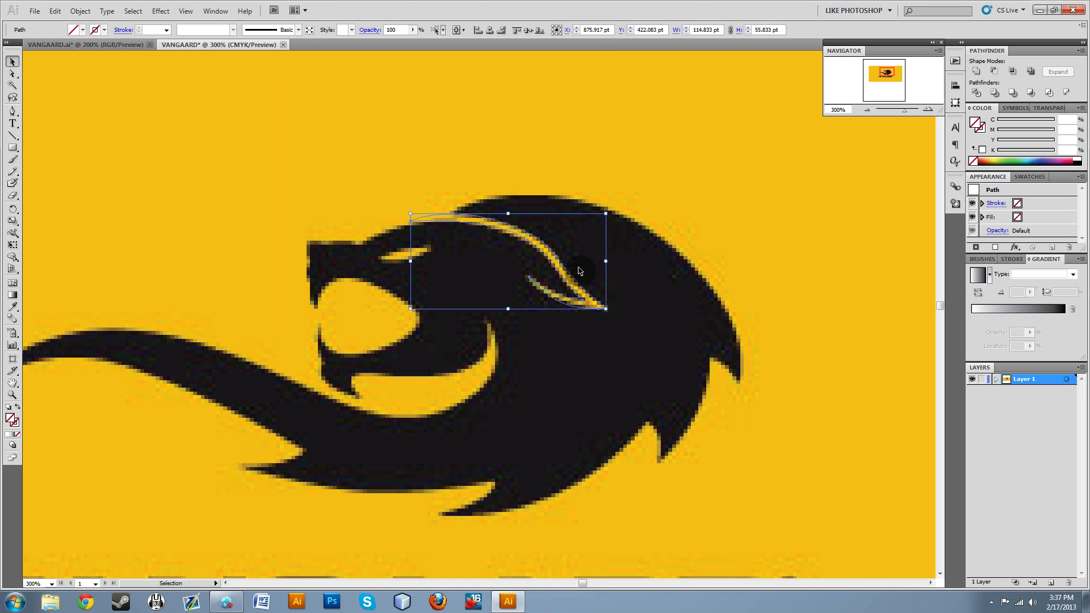
pyautogui.keyDown('shift'); pyautogui.click(421, 259); pyautogui.keyUp('shift')
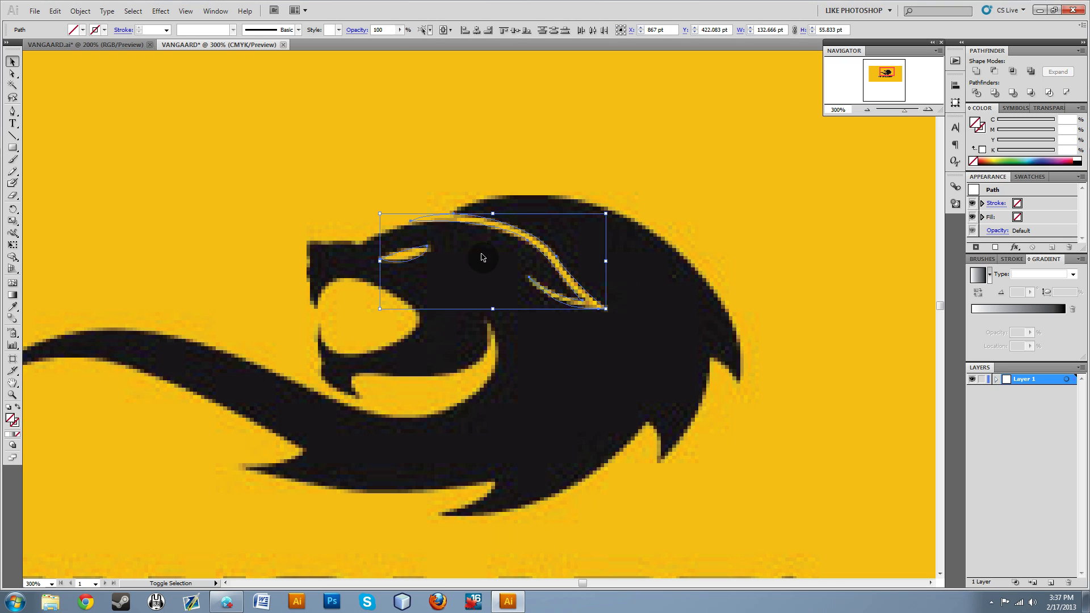
pyautogui.click(343, 150)
pyautogui.click(535, 250)
pyautogui.click(378, 142)
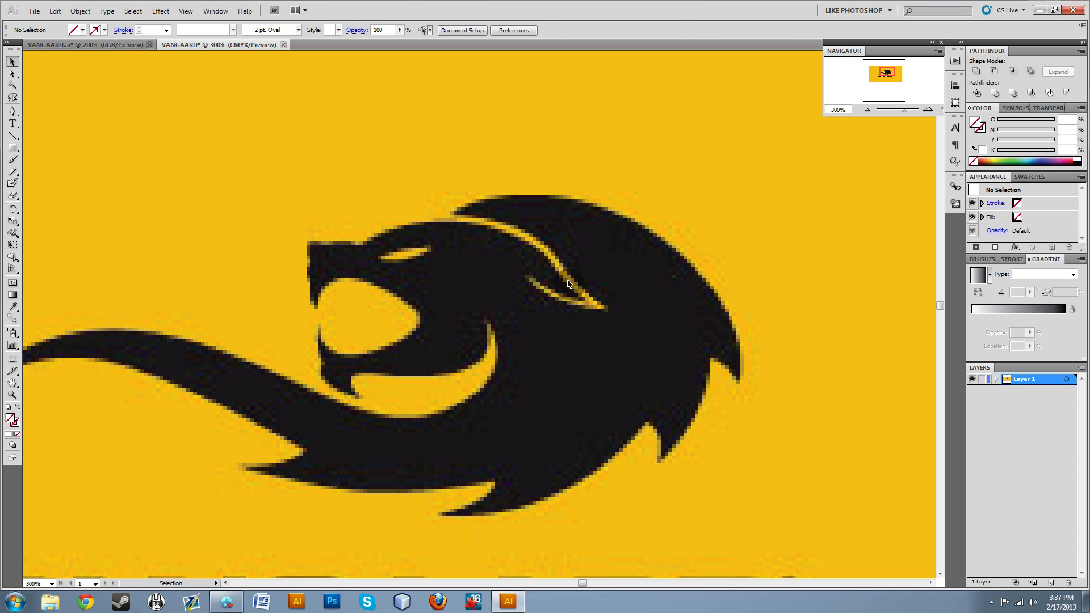
pyautogui.click(492, 225)
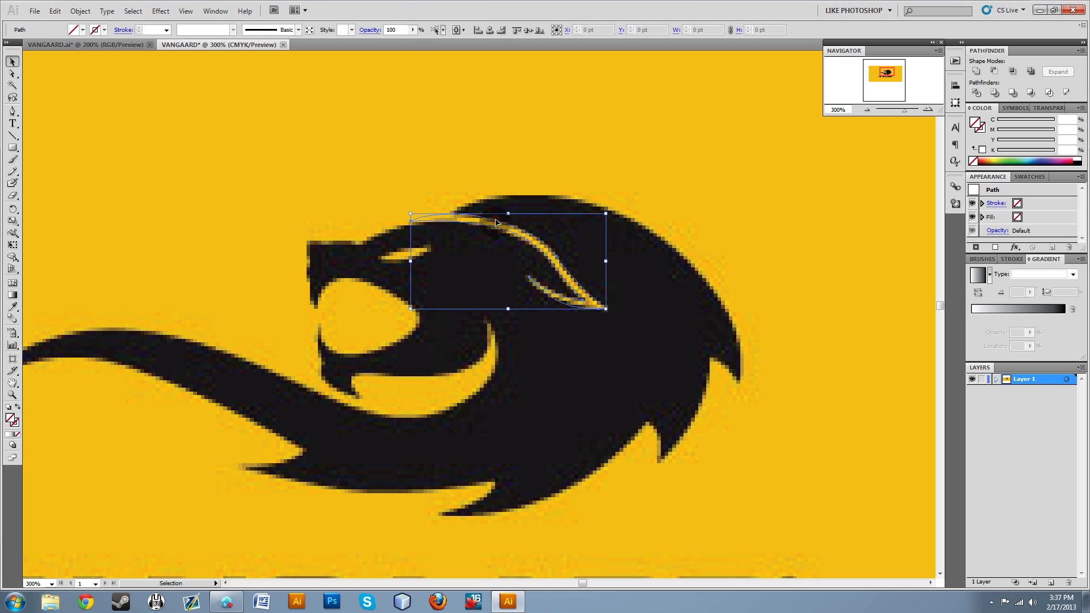
pyautogui.keyDown('shift'); pyautogui.click(400, 253); pyautogui.keyUp('shift')
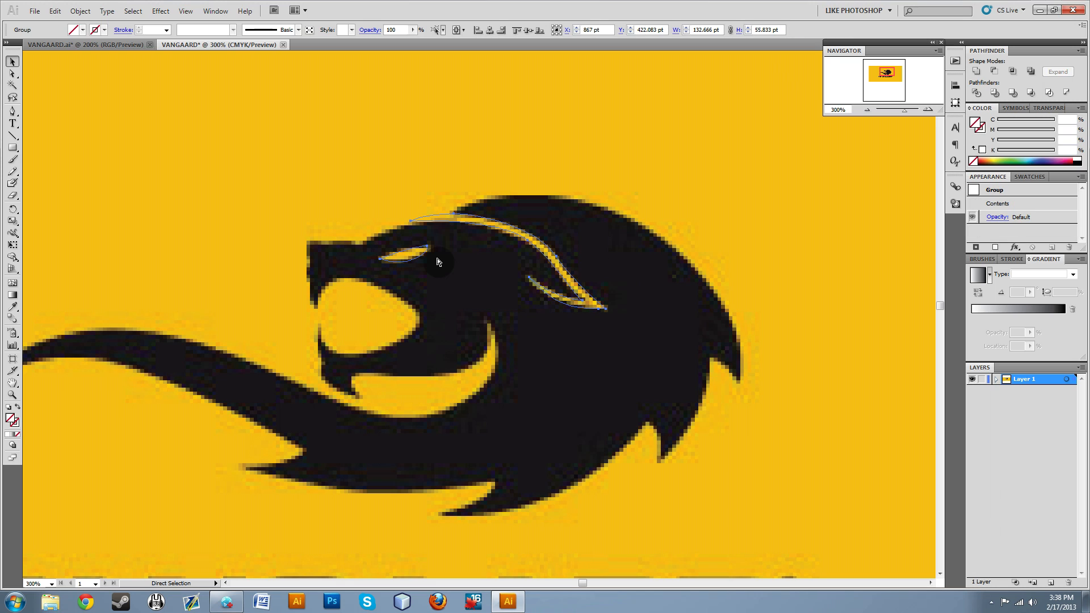
pyautogui.click(469, 182)
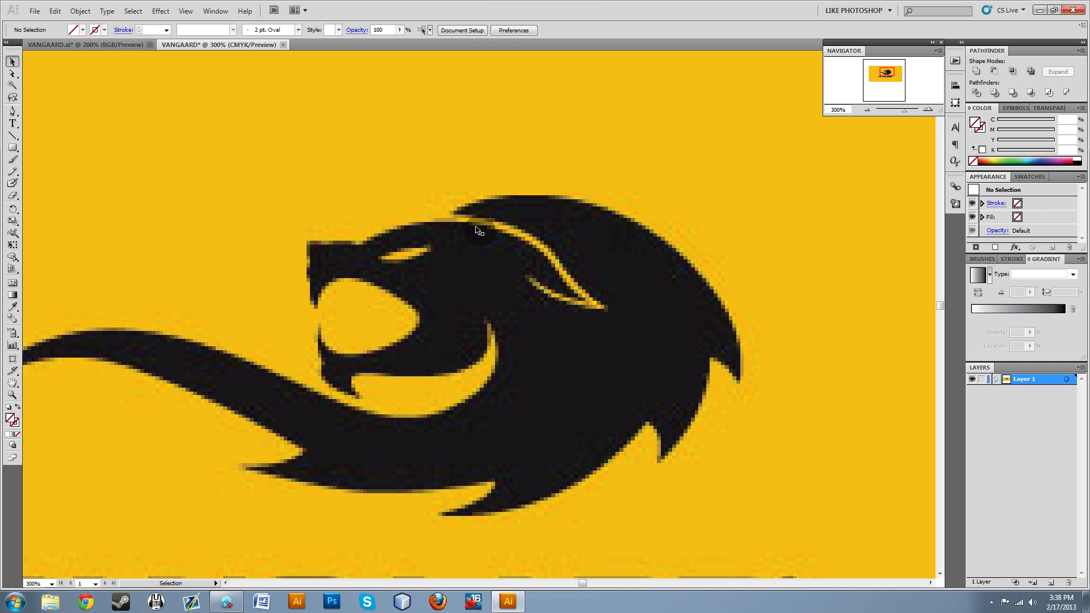
pyautogui.doubleClick(471, 225)
pyautogui.doubleClick(462, 197)
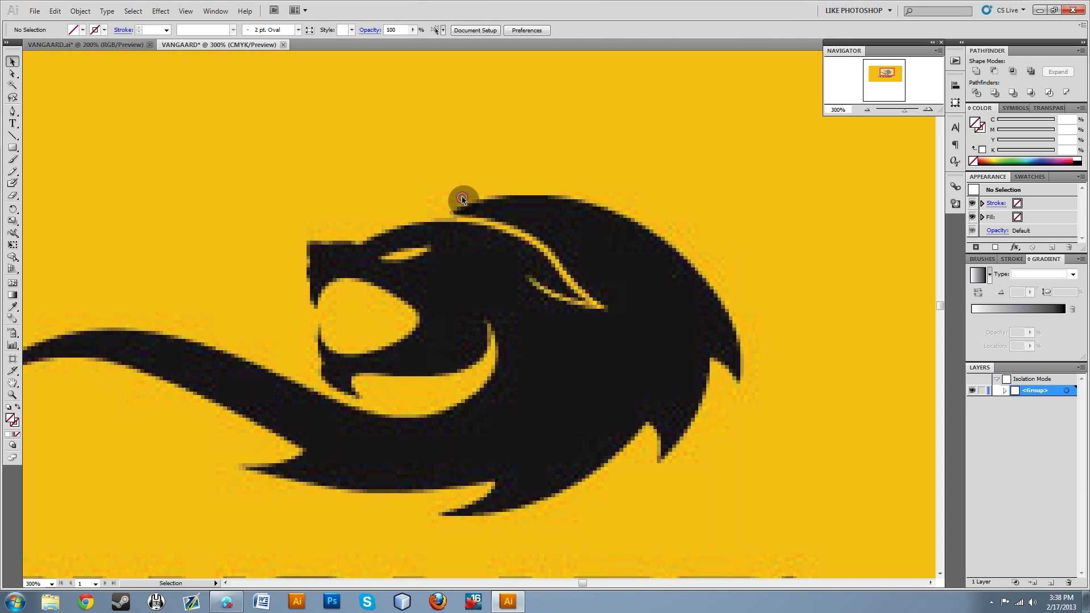
# Fill the grouped eye and ear stripe with black at K 100 and deselect the group.
pyautogui.click(500, 234)
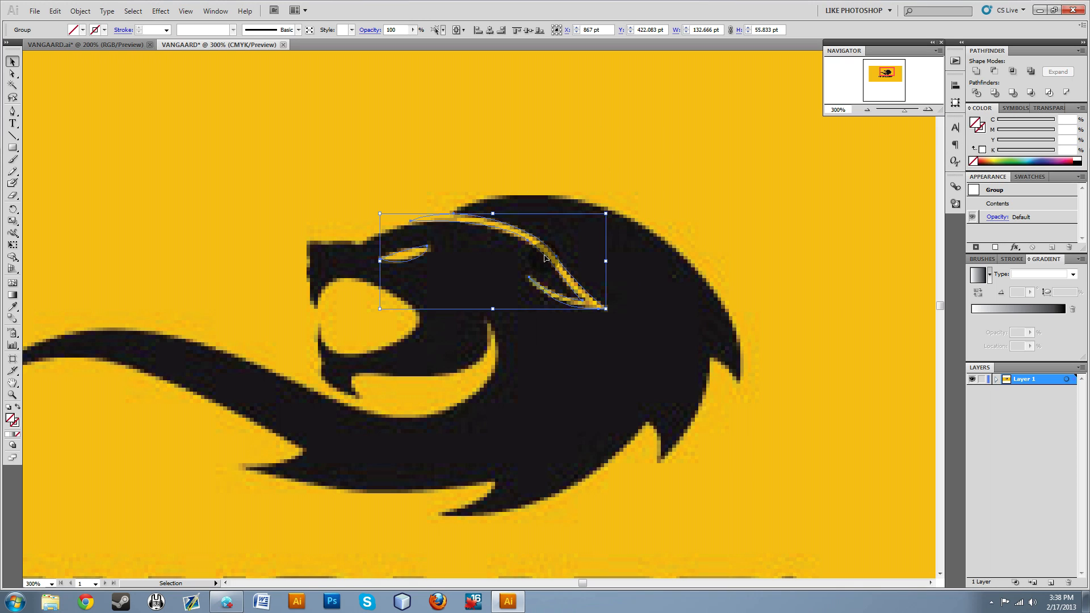
pyautogui.doubleClick(978, 126)
pyautogui.moveTo(505, 196); pyautogui.dragTo(889, 150)
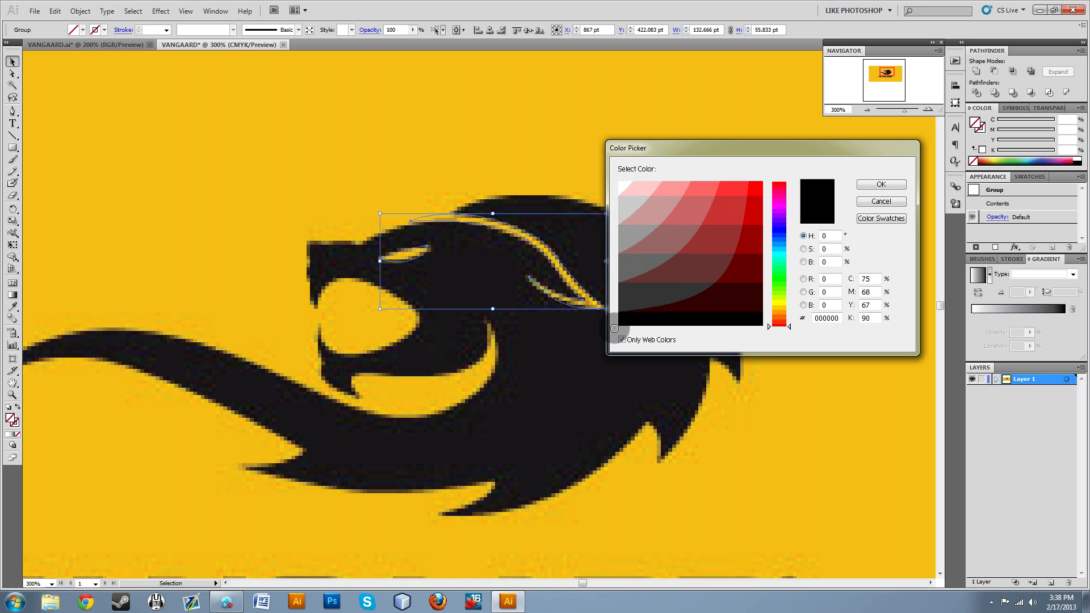
pyautogui.click(882, 185)
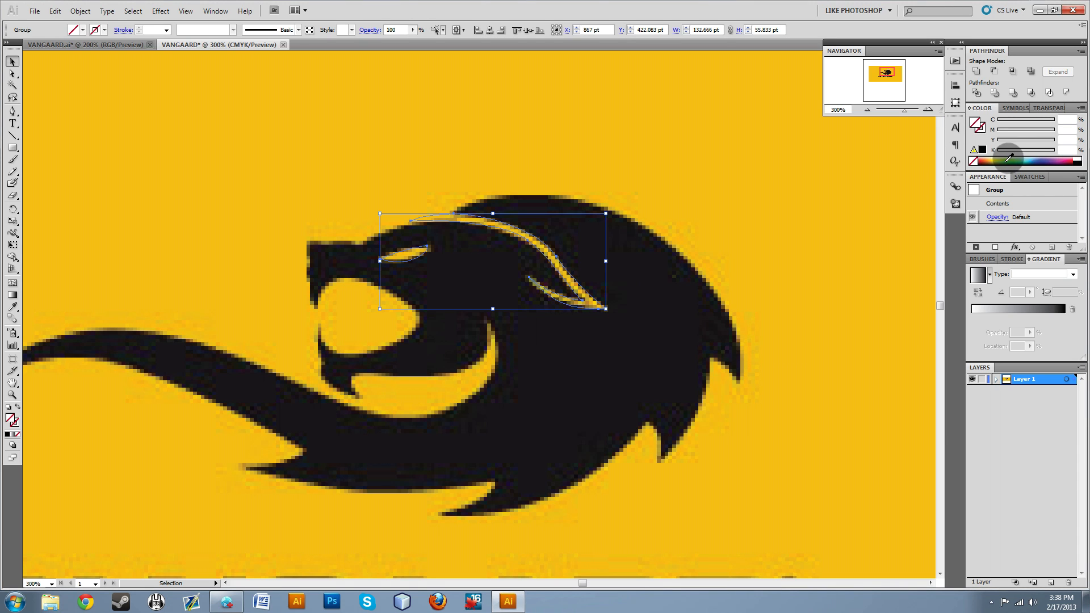
pyautogui.moveTo(1007, 156); pyautogui.dragTo(1077, 161)
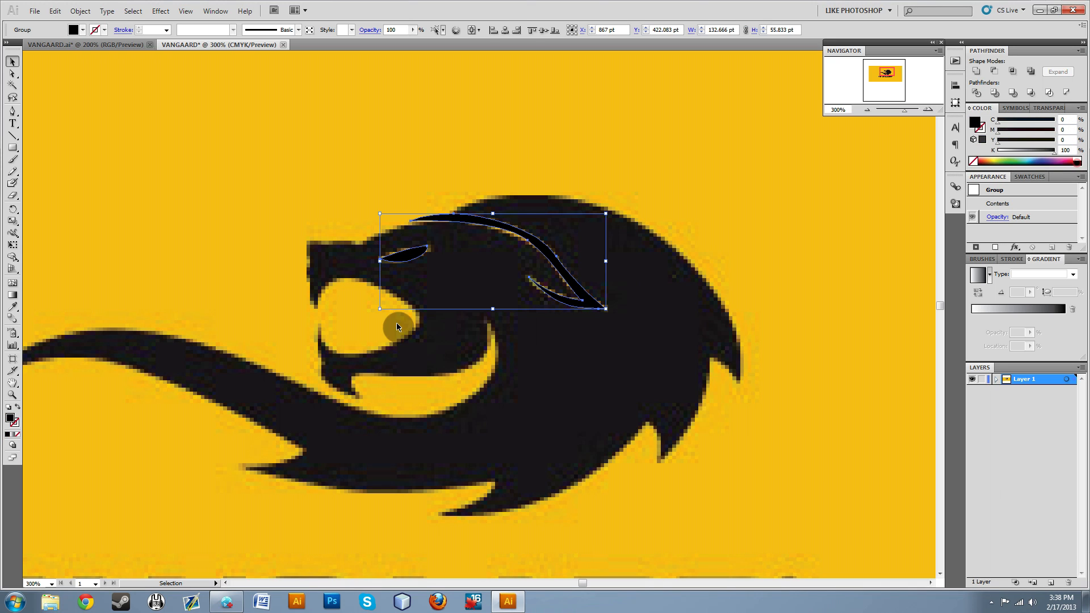
pyautogui.click(380, 135)
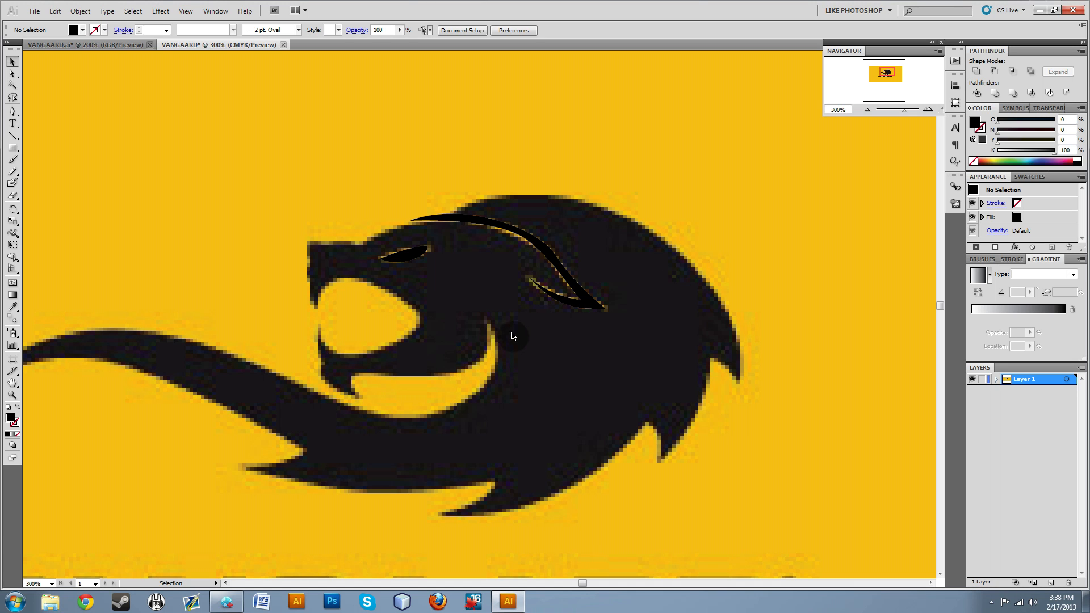
# Fill the main lion outline with white and deselect it.
pyautogui.click(498, 354)
pyautogui.click(435, 167)
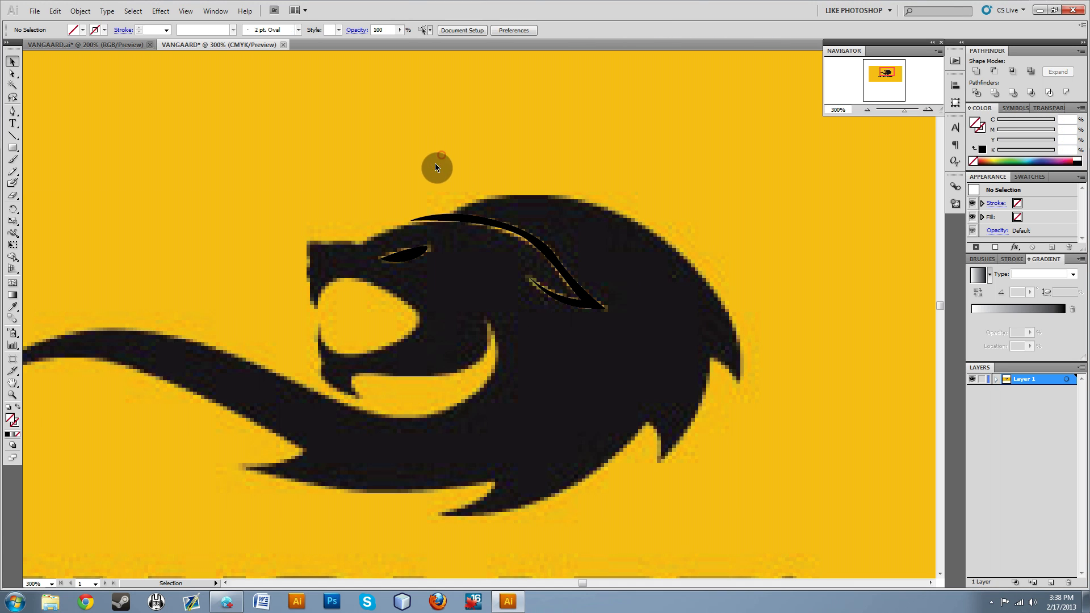
pyautogui.click(407, 229)
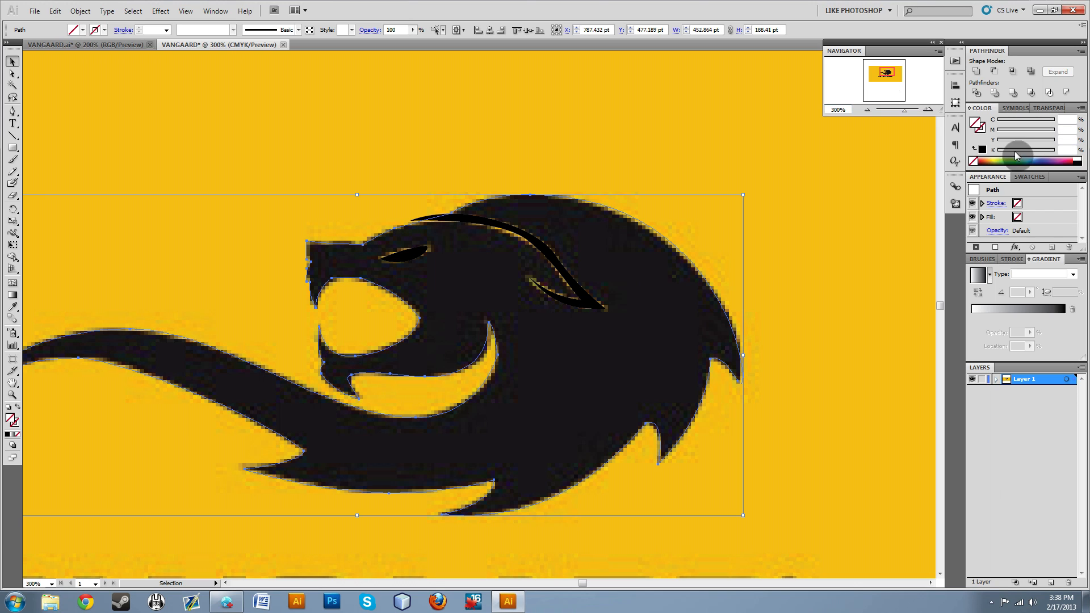
pyautogui.click(1077, 159)
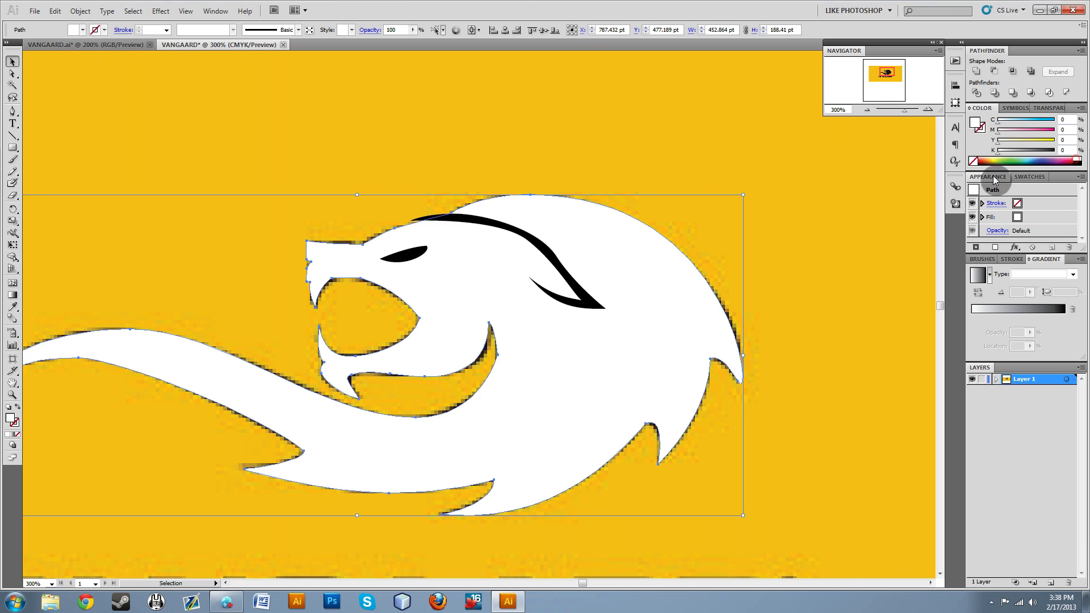
pyautogui.click(549, 110)
pyautogui.click(477, 221)
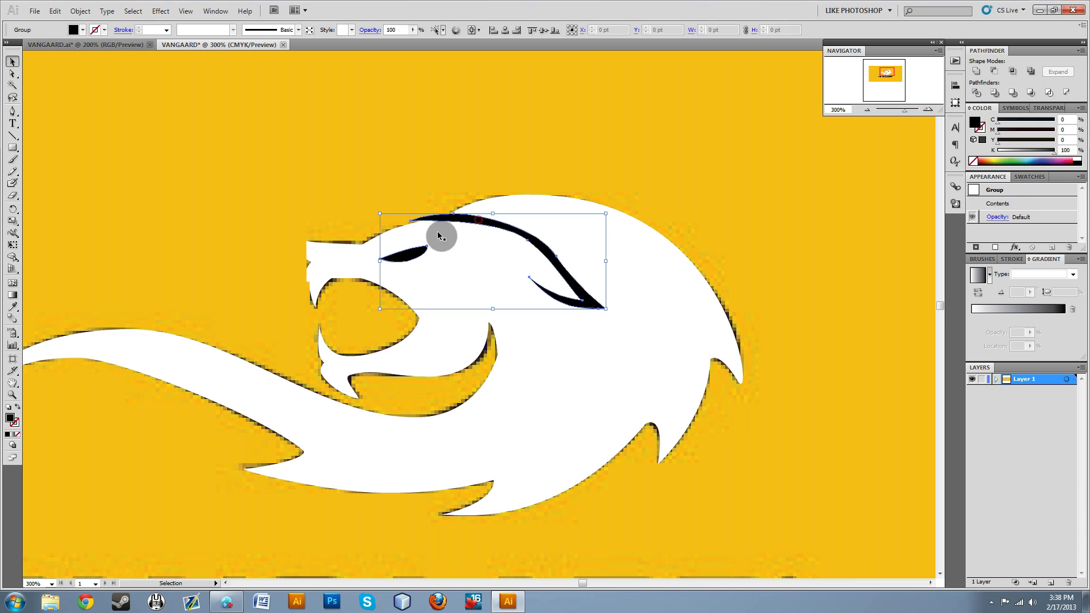
pyautogui.click(468, 178)
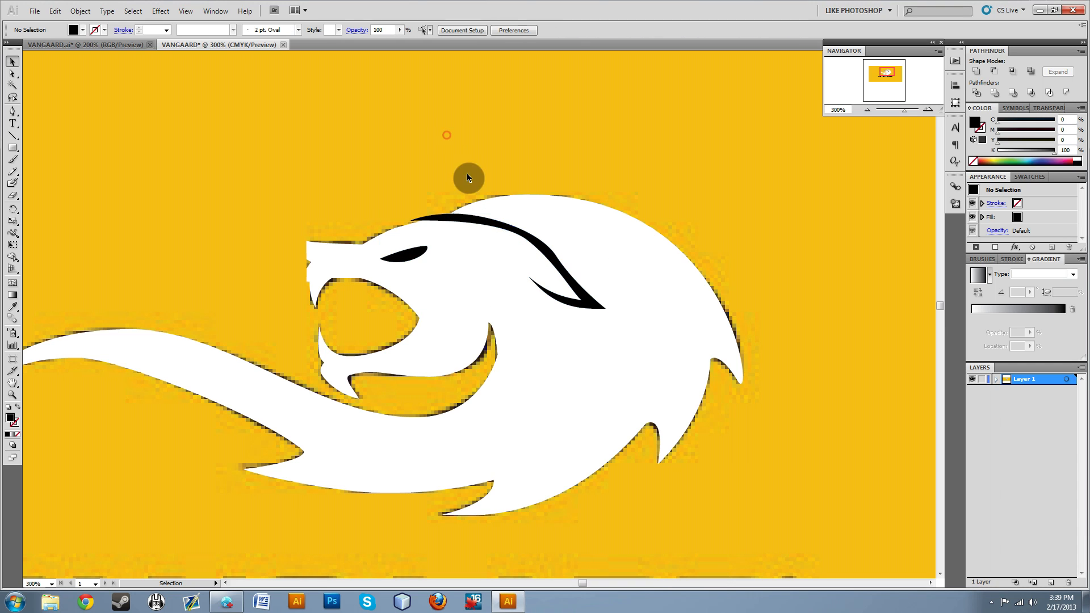
pyautogui.click(496, 226)
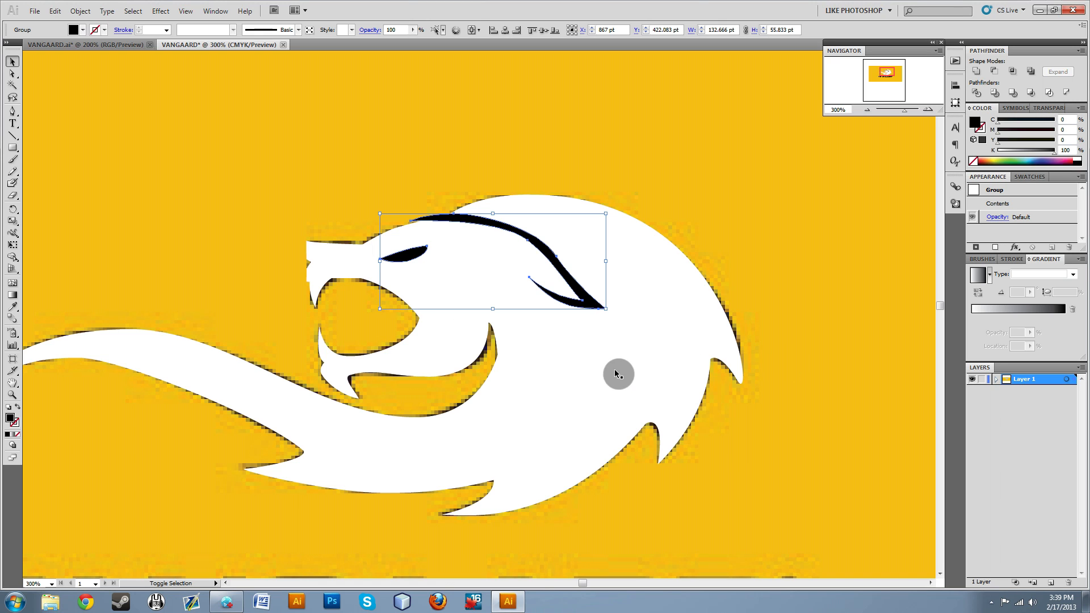
pyautogui.keyDown('shift'); pyautogui.click(639, 359); pyautogui.keyUp('shift')
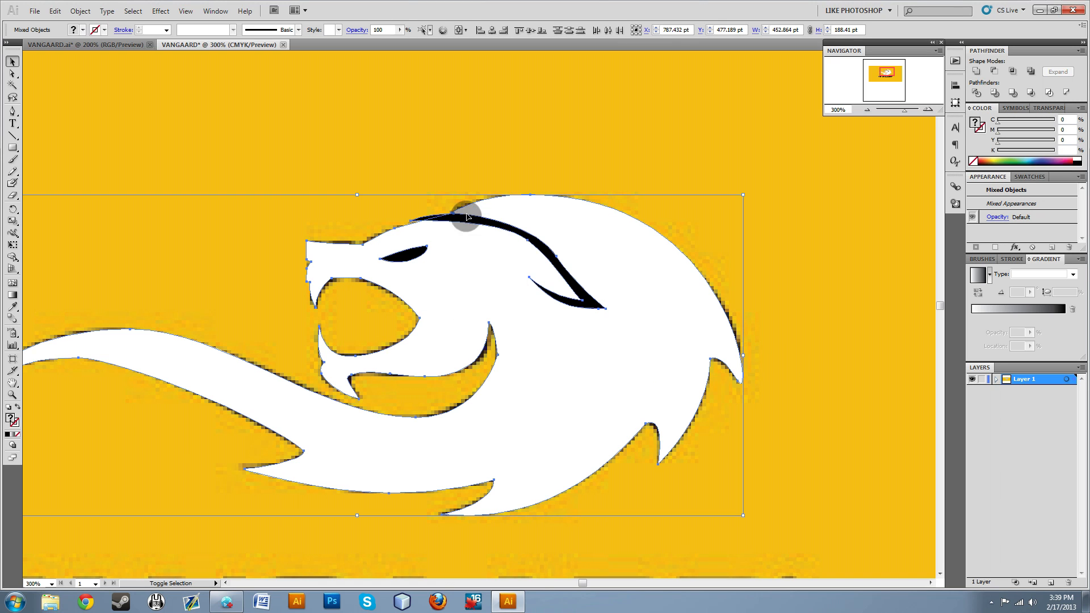
pyautogui.click(464, 196)
pyautogui.click(471, 223)
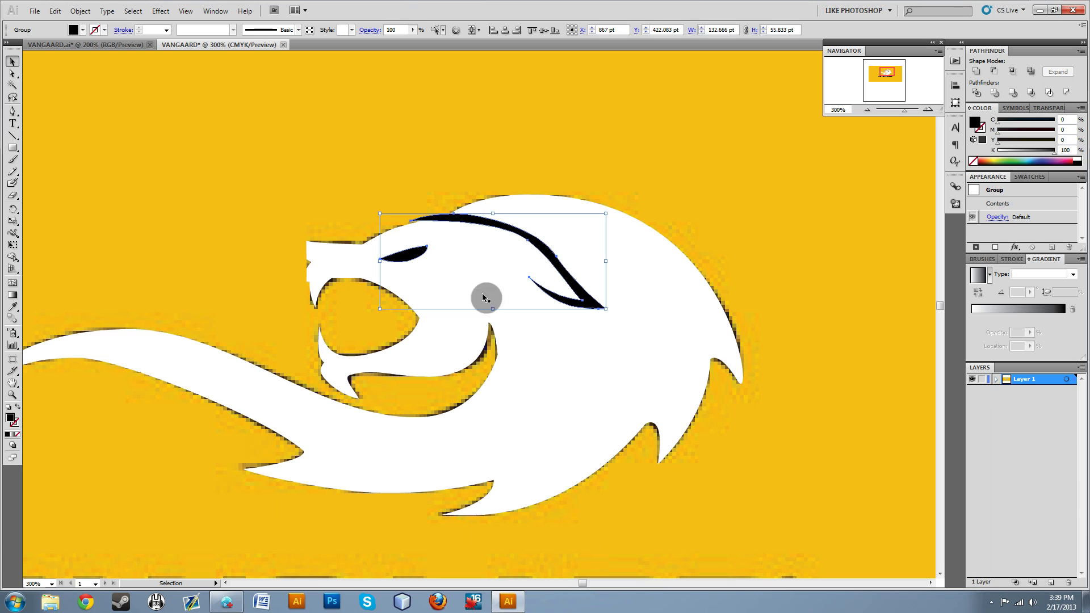
pyautogui.keyDown('shift'); pyautogui.click(687, 357); pyautogui.keyUp('shift')
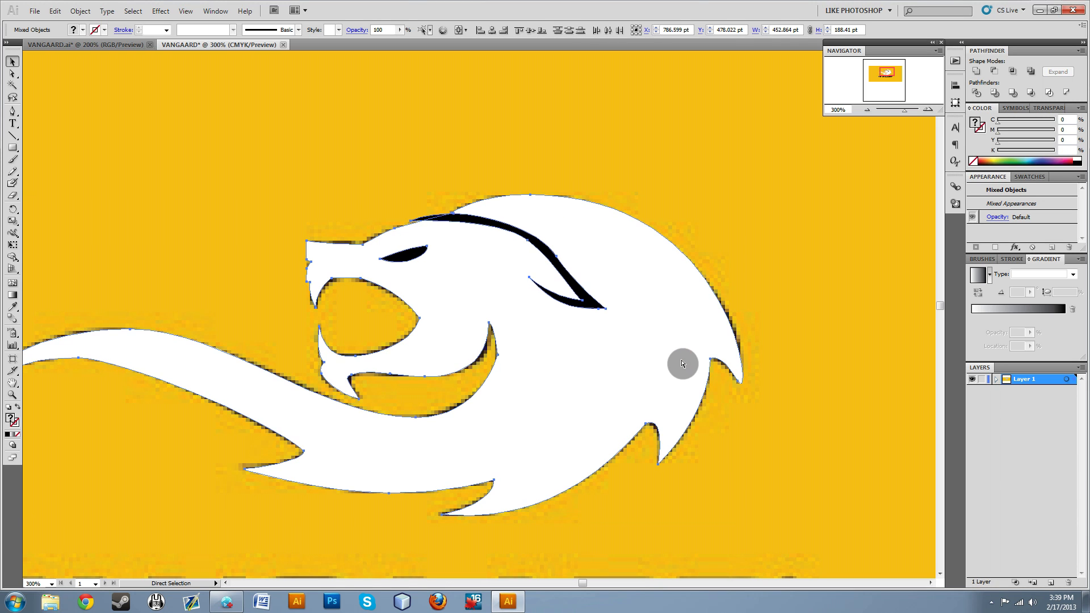
pyautogui.press('v')
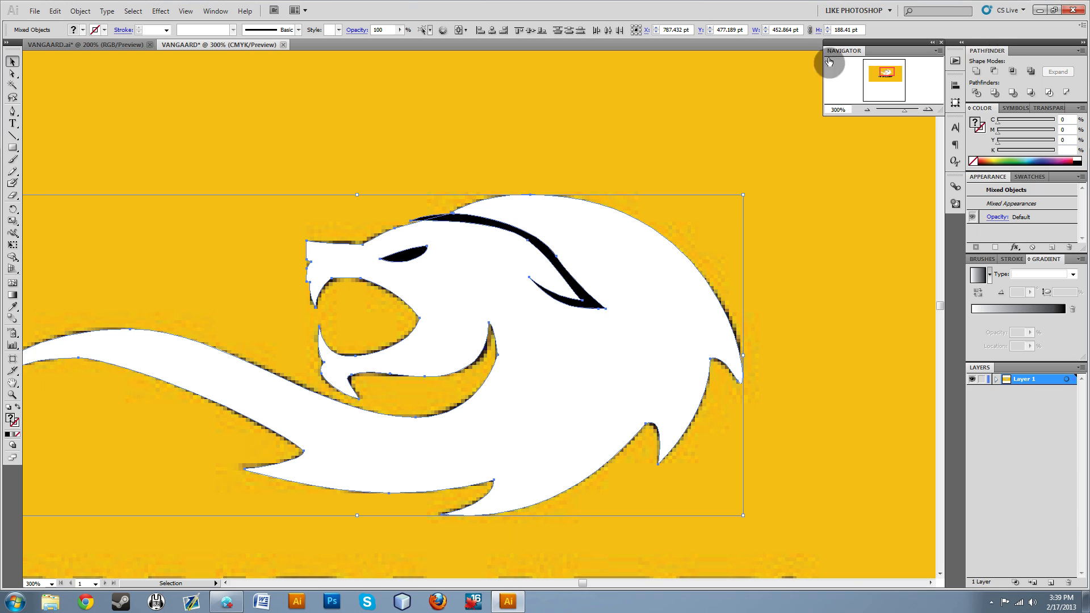
pyautogui.click(216, 11)
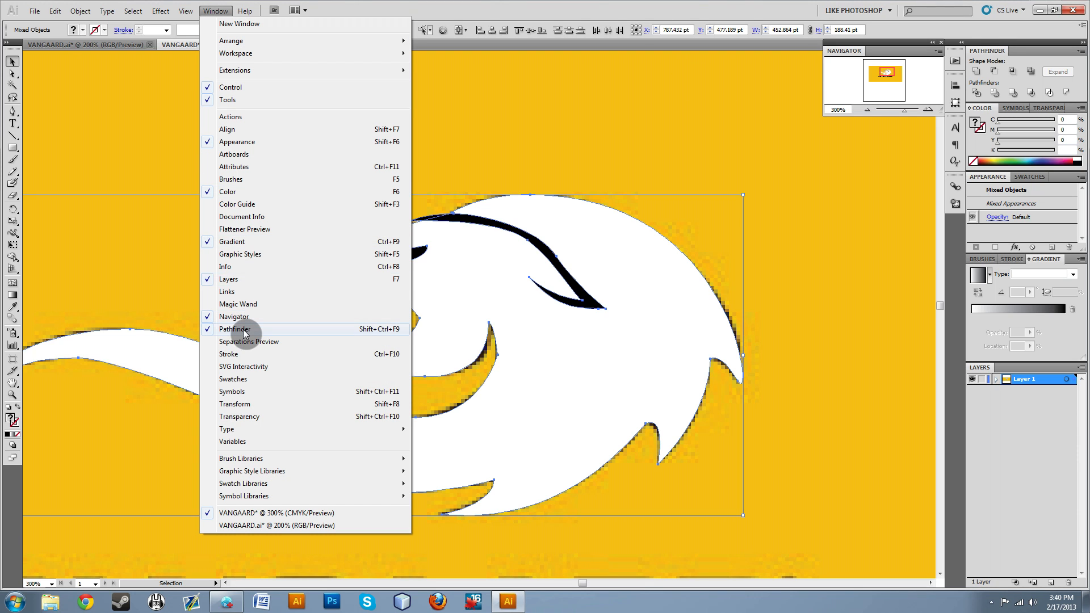
pyautogui.click(781, 239)
pyautogui.click(780, 237)
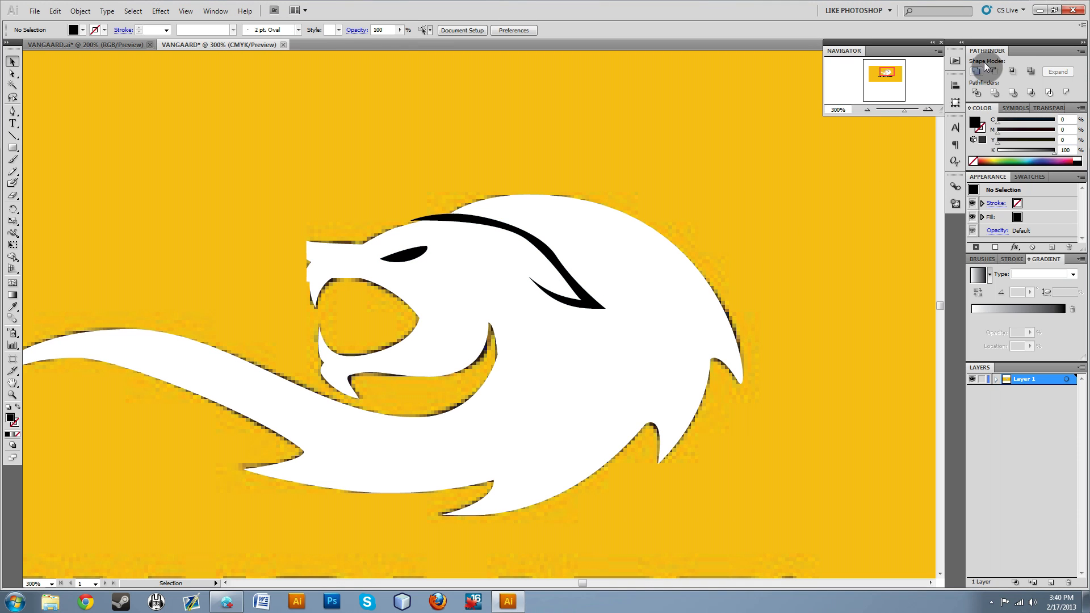
# Select the white lion silhouette with the black eye-and-ear group, split them with Pathfinder Divide, and deselect.
pyautogui.moveTo(718, 100); pyautogui.dragTo(358, 536)
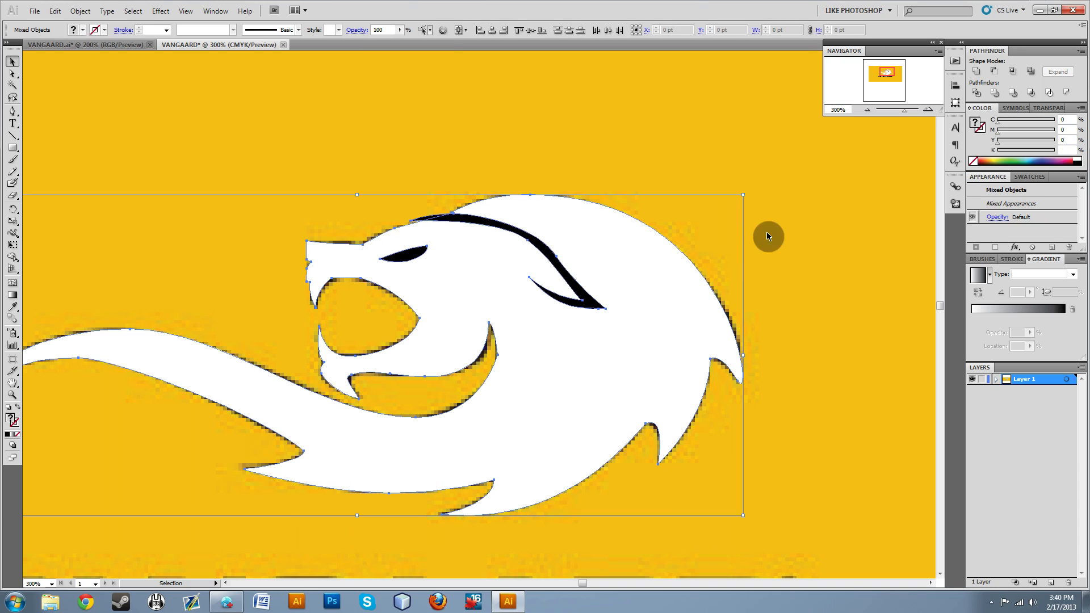
pyautogui.click(978, 93)
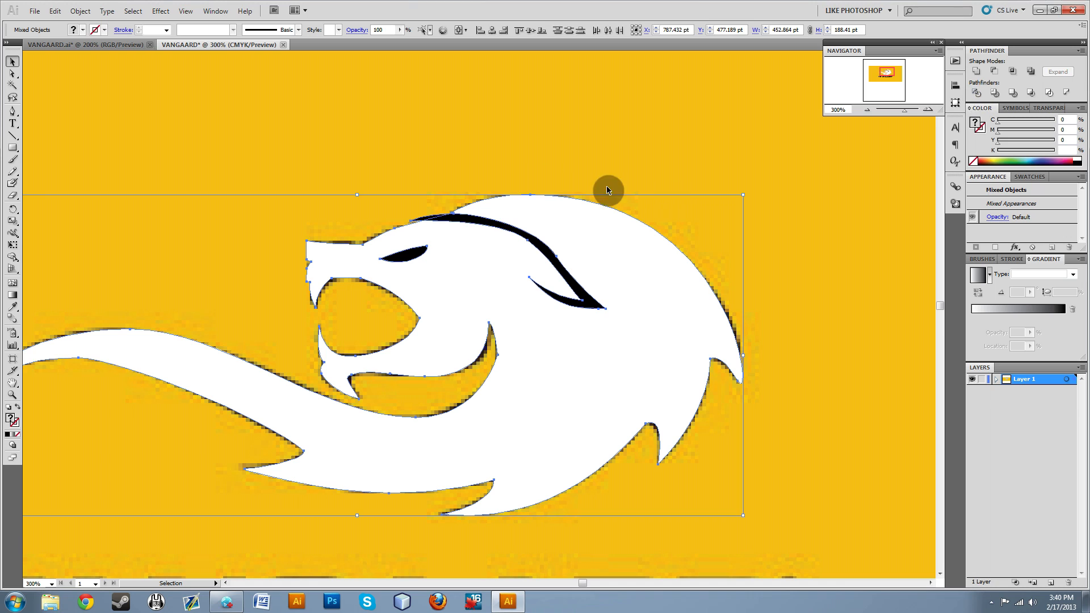
pyautogui.click(488, 224)
pyautogui.keyDown('shift'); pyautogui.click(420, 254); pyautogui.keyUp('shift')
pyautogui.click(419, 253)
pyautogui.keyDown('shift'); pyautogui.click(621, 273); pyautogui.keyUp('shift')
pyautogui.click(993, 91)
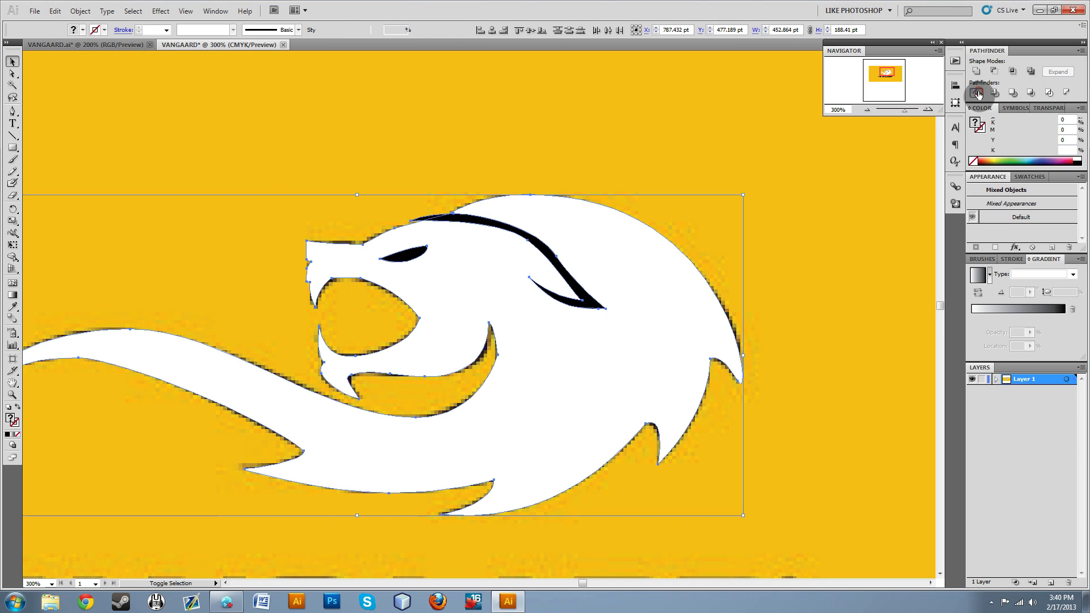
pyautogui.click(587, 130)
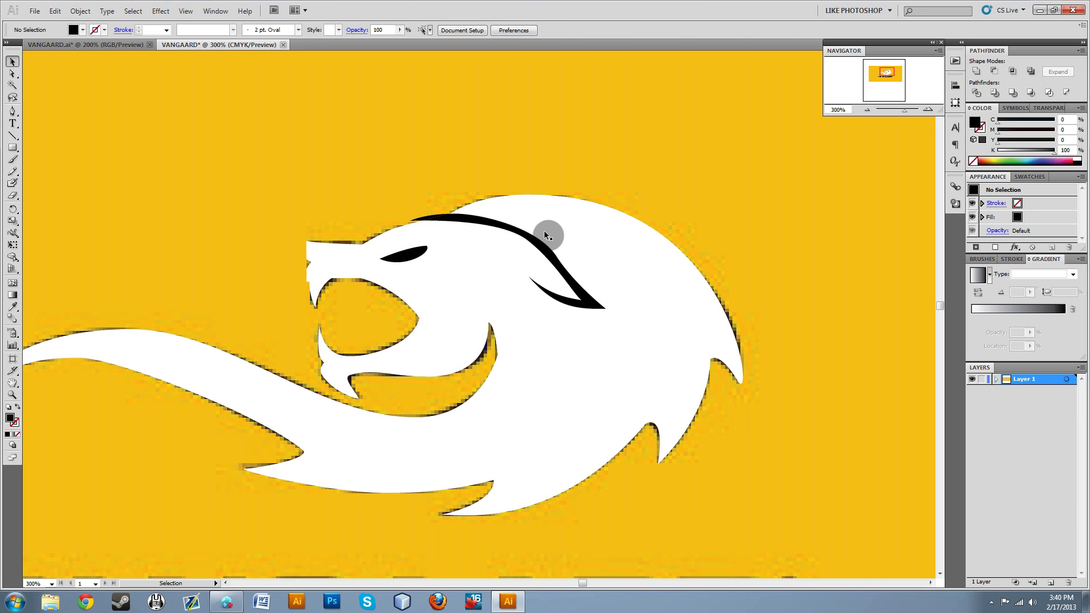
# Delete the main black forehead-and-ear stripe piece from the divided lion using Direct Selection.
pyautogui.click(13, 75)
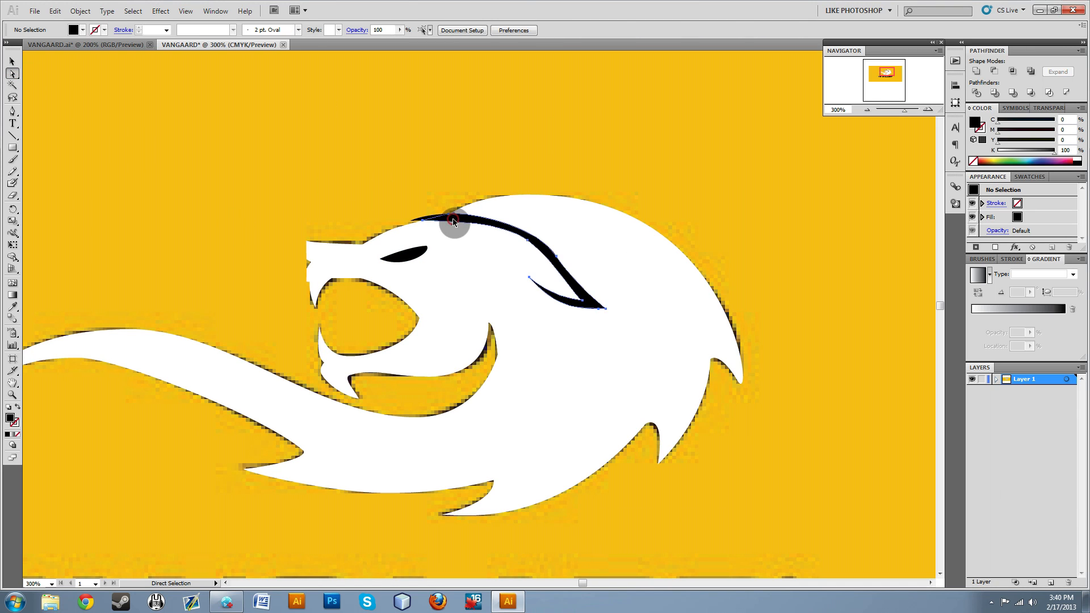
pyautogui.click(451, 219)
pyautogui.click(382, 188)
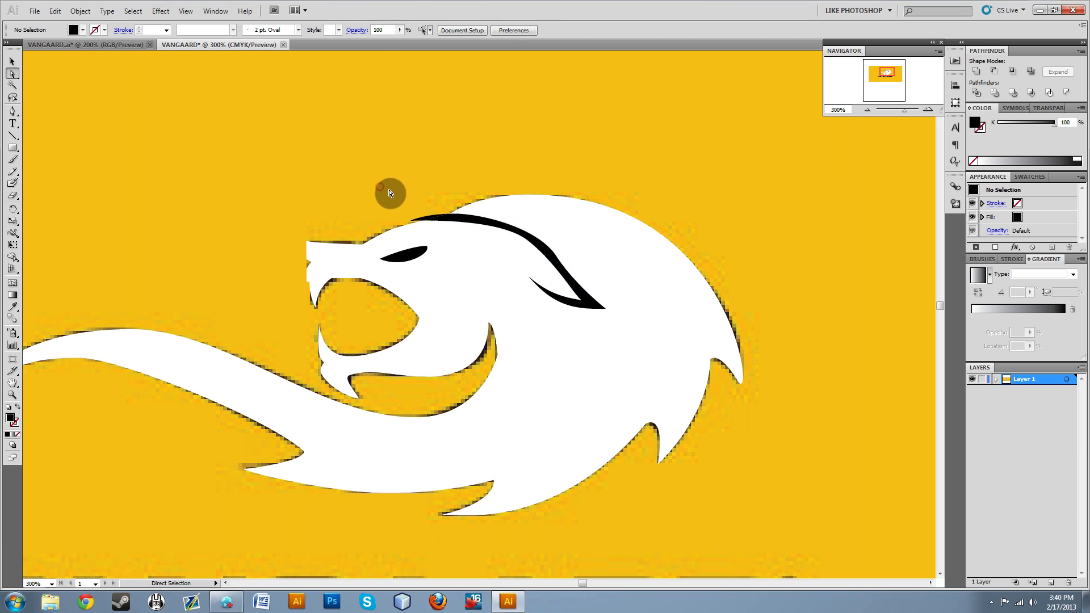
pyautogui.click(13, 73)
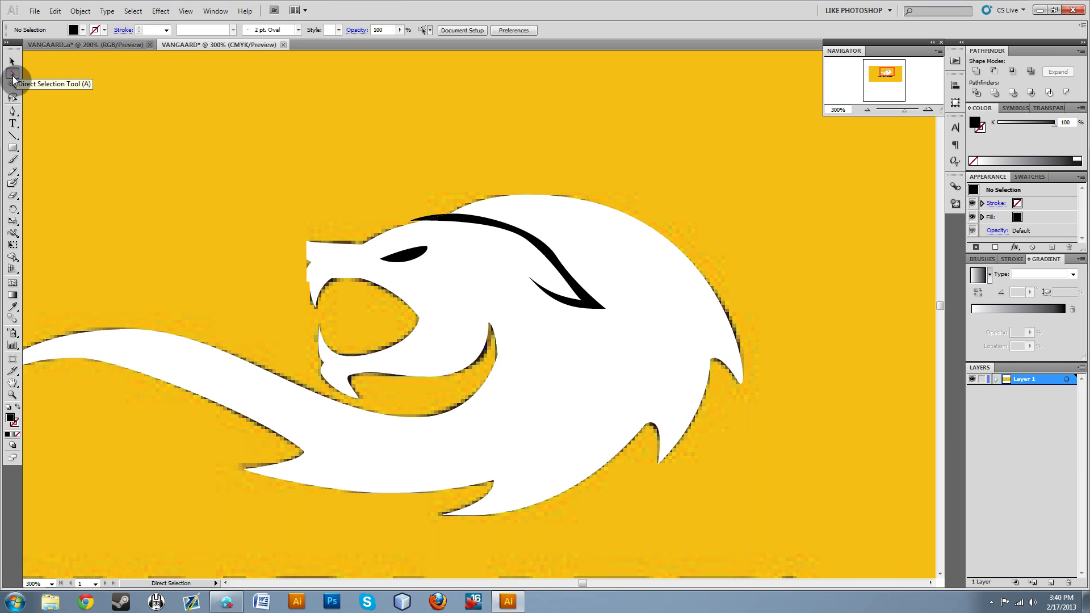
pyautogui.click(476, 221)
pyautogui.press('Delete')
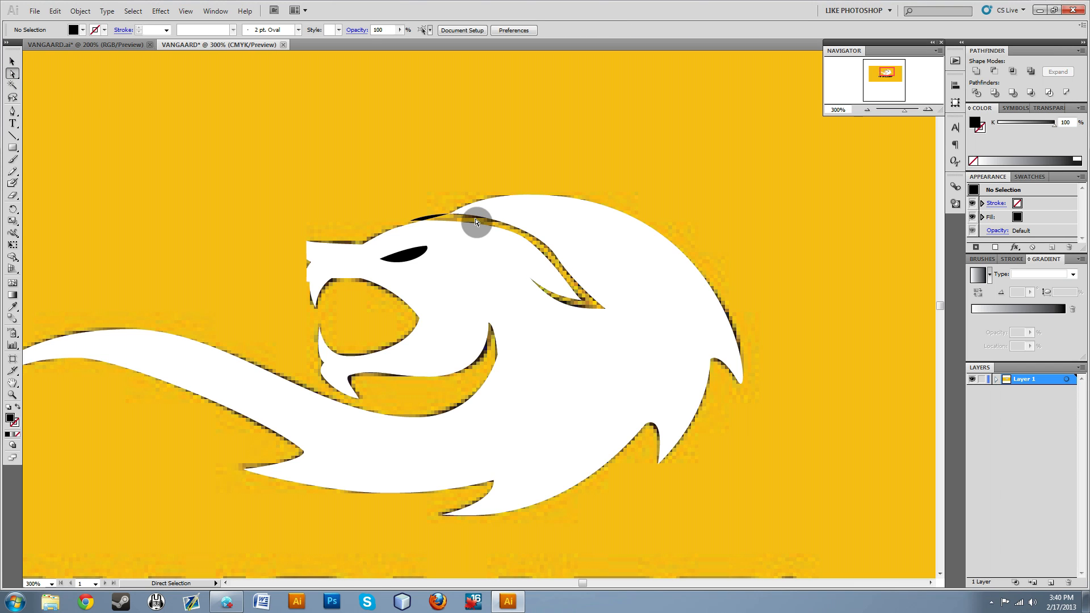
# Delete the leftover black stripe tip above the forehead and the black eye piece.
pyautogui.click(433, 218)
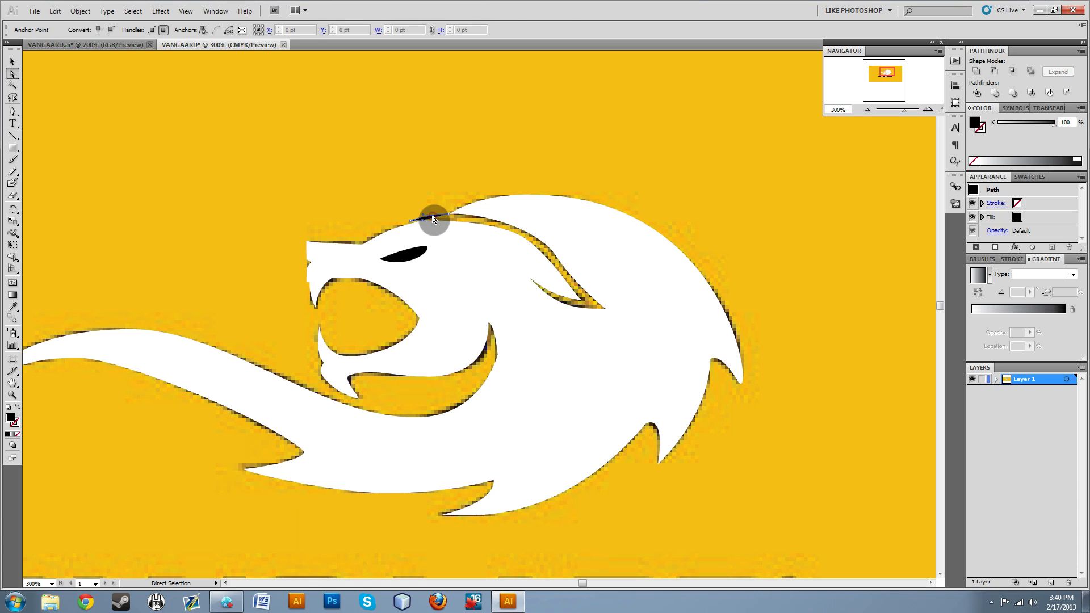
pyautogui.press('Delete')
pyautogui.press('Delete')
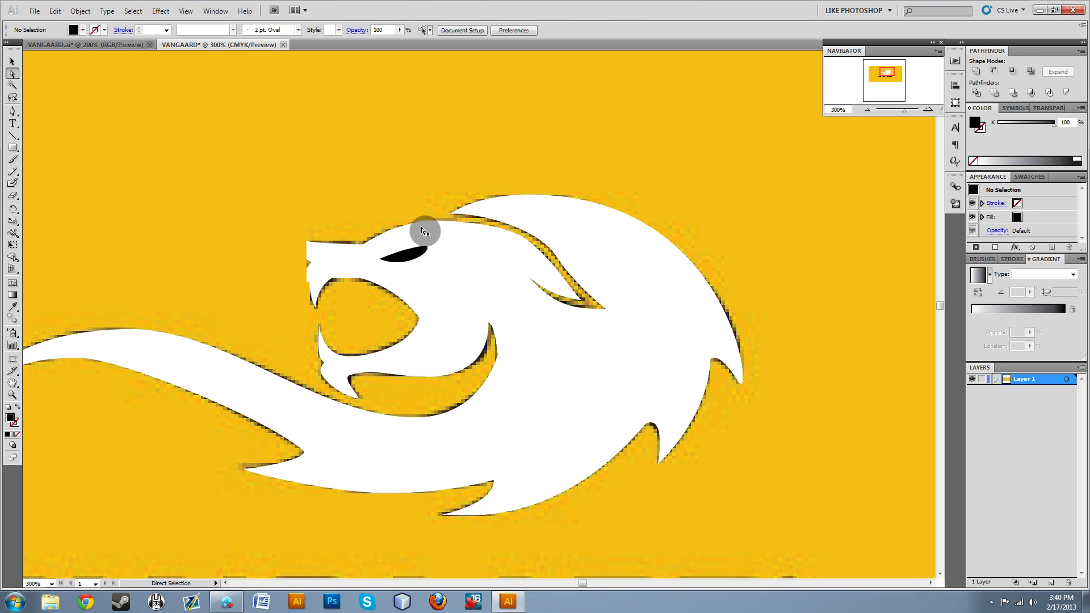
pyautogui.click(411, 259)
pyautogui.press('Delete')
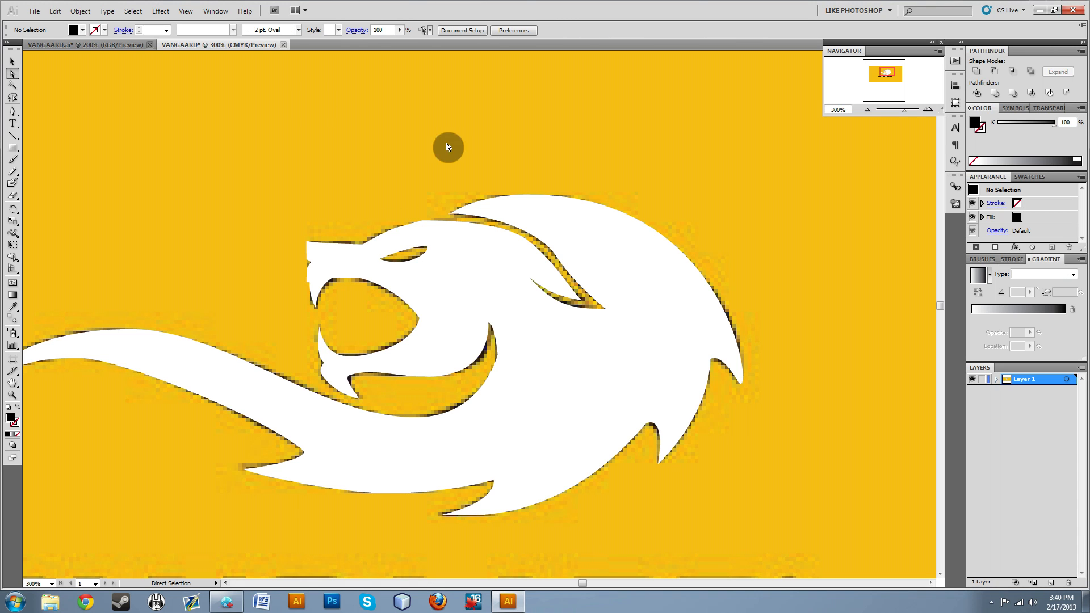
# Move the white lion group off the traced reference lion to the right side of the yellow rectangle.
pyautogui.click(504, 297)
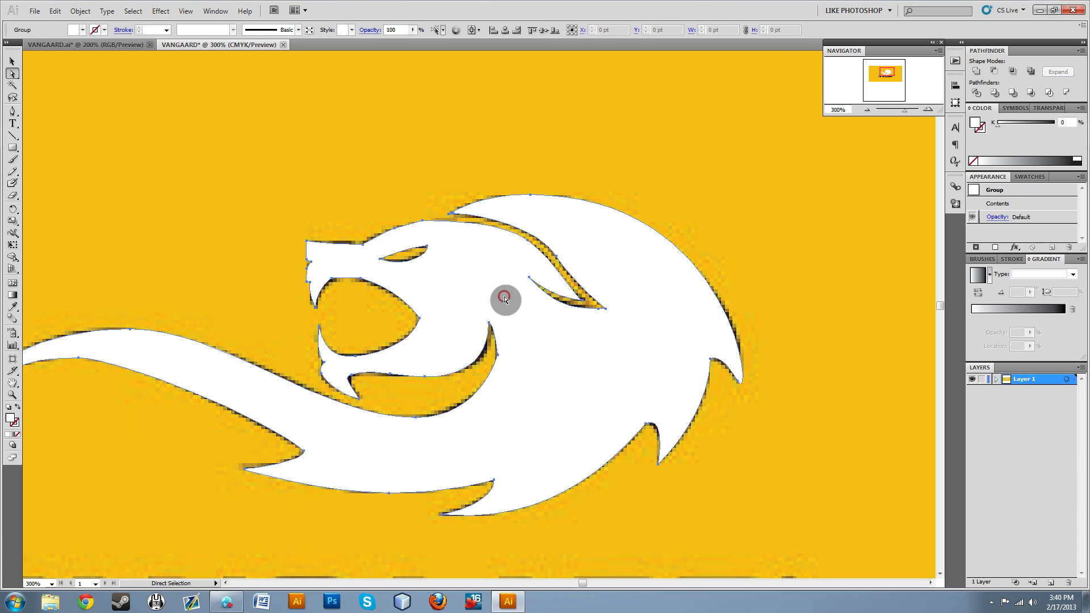
pyautogui.click(312, 146)
pyautogui.click(631, 405)
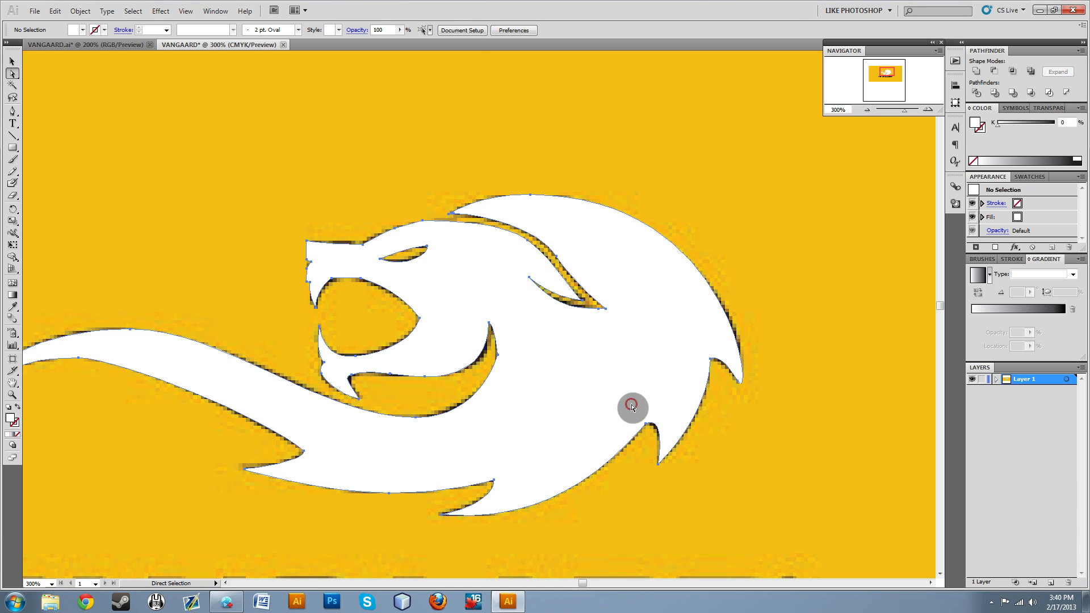
pyautogui.click(785, 427)
pyautogui.click(580, 355)
pyautogui.moveTo(581, 355); pyautogui.dragTo(550, 232)
pyautogui.scroll(-5, 534, 367)
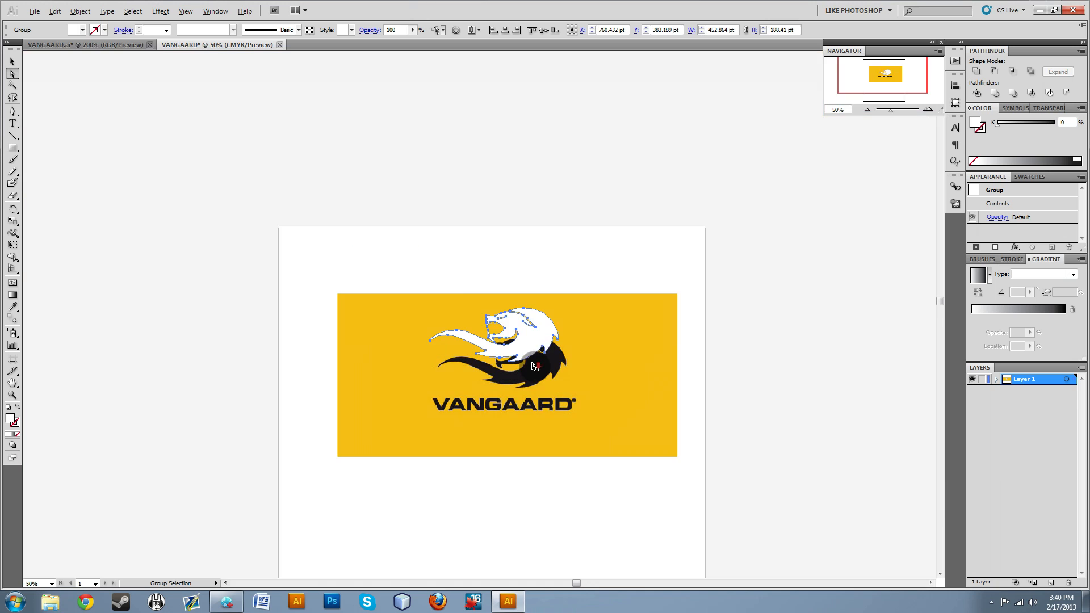
pyautogui.scroll(2, 526, 359)
pyautogui.moveTo(522, 335); pyautogui.dragTo(741, 401)
pyautogui.click(786, 459)
pyautogui.click(723, 404)
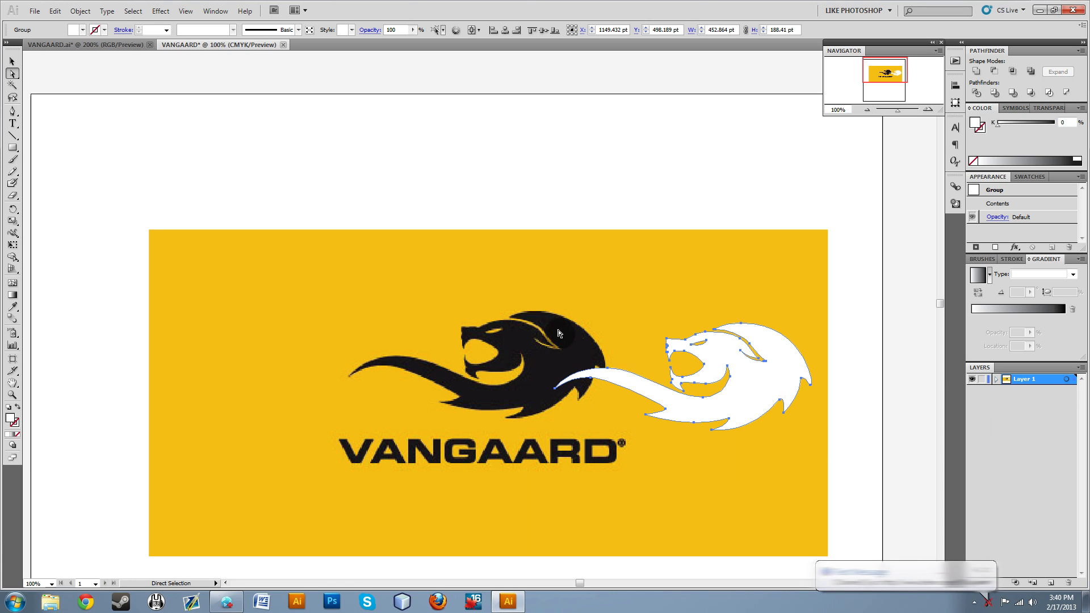
# Enlarge the white lion group proportionally to about 1117 by 465 pt, extending it up and to the left.
pyautogui.click(12, 61)
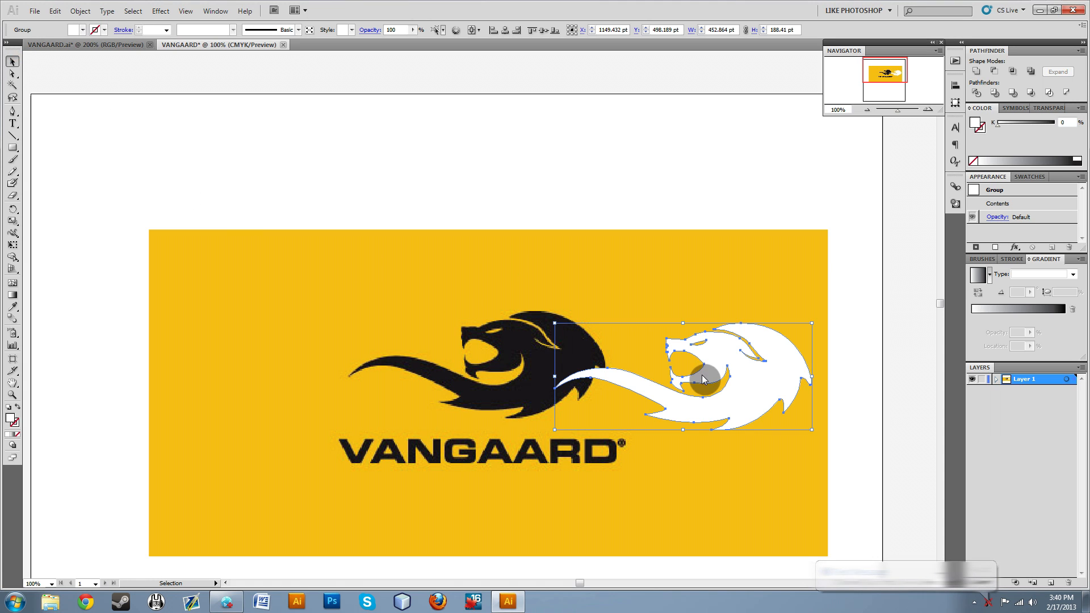
pyautogui.moveTo(553, 322); pyautogui.dragTo(179, 271)
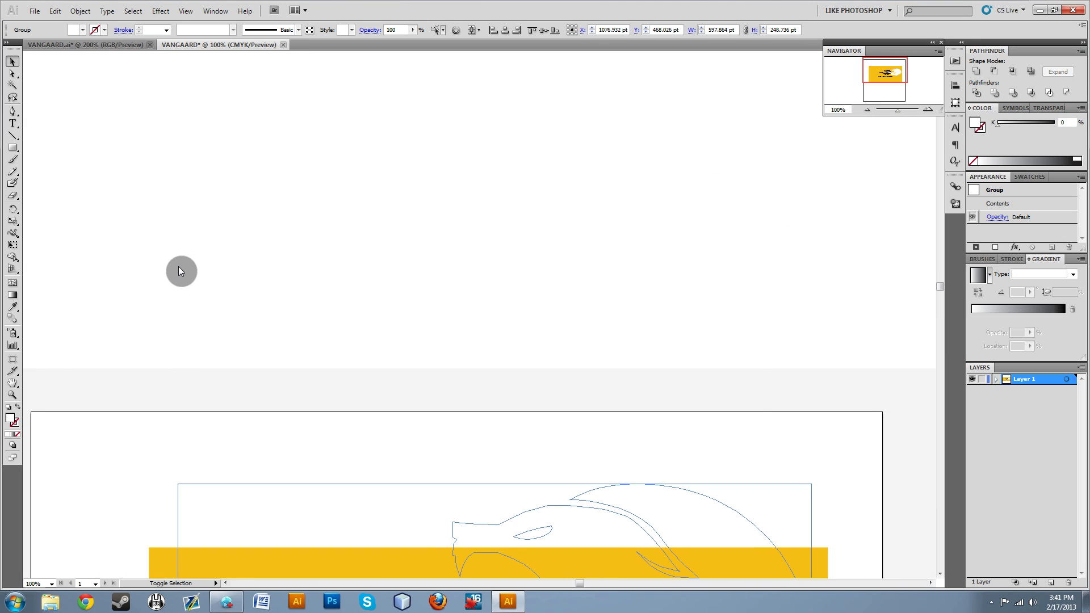
pyautogui.scroll(-5, 266, 360)
pyautogui.scroll(-3, 270, 357)
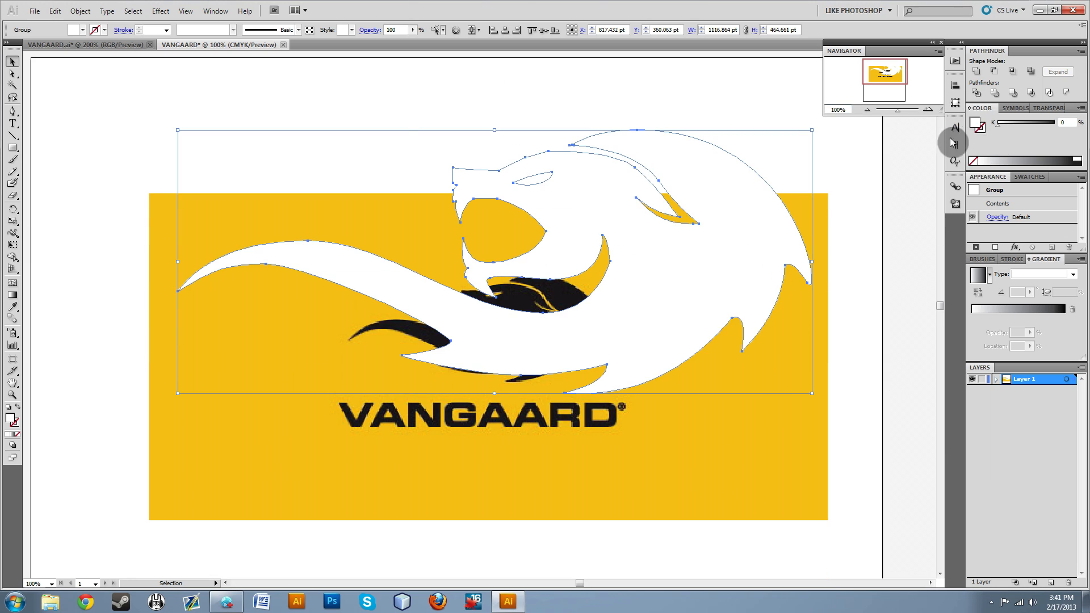
# Fill the enlarged lion group with black at K 100 and deselect it.
pyautogui.click(624, 95)
pyautogui.click(684, 180)
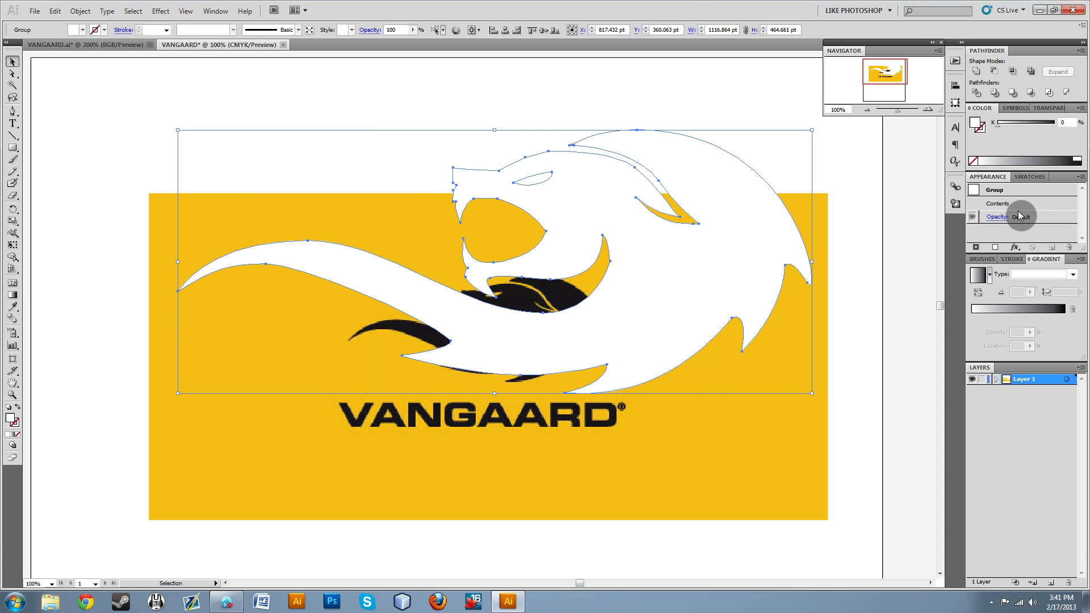
pyautogui.click(1082, 159)
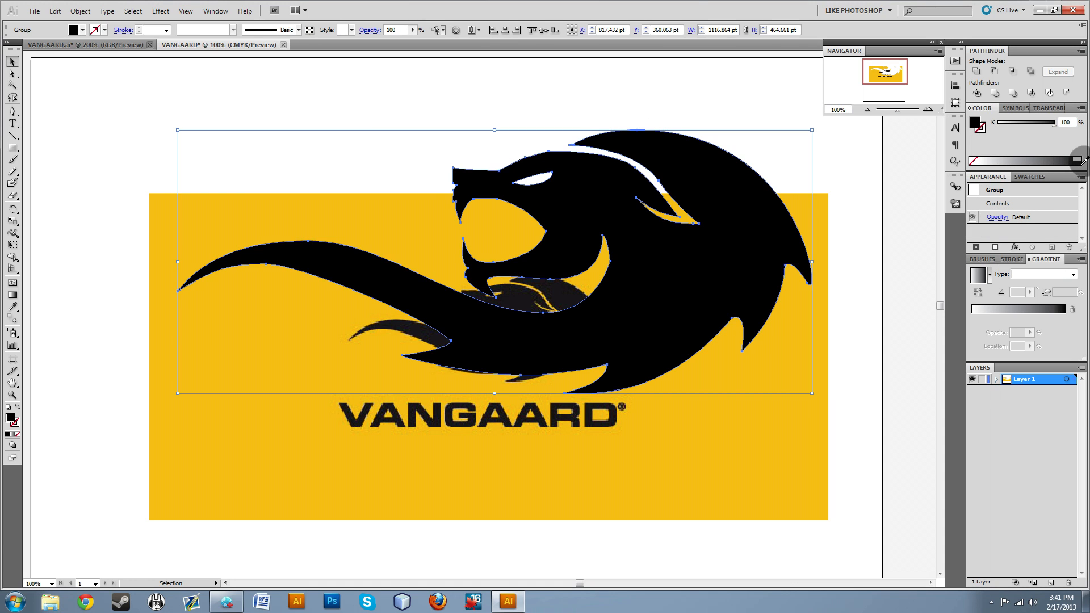
pyautogui.click(559, 132)
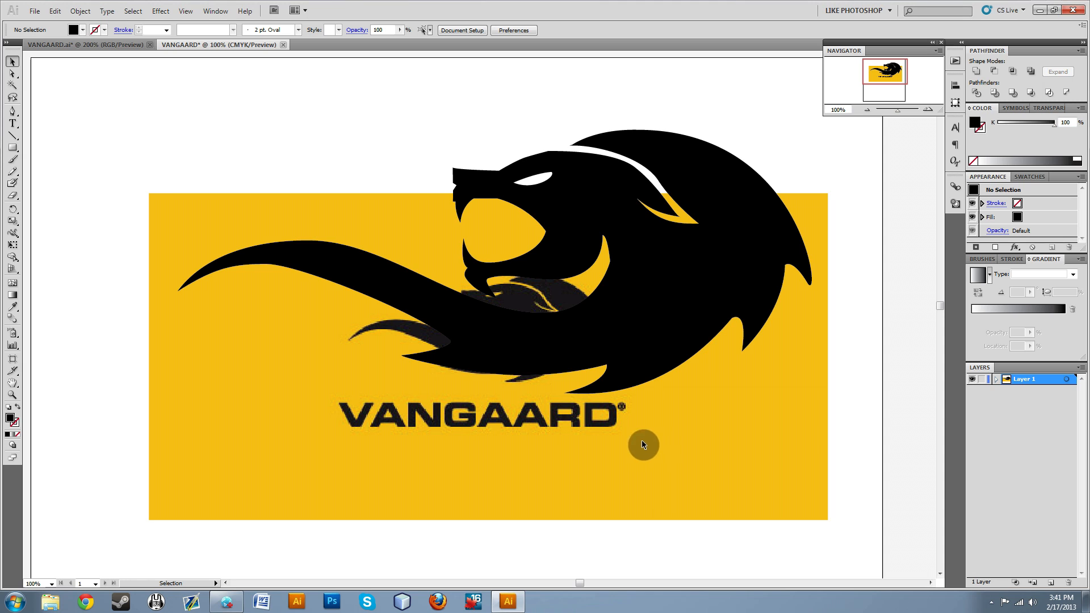
# Move the black lion onto the blank artboard area below the yellow reference image and deselect it.
pyautogui.click(690, 265)
pyautogui.scroll(-2, 594, 352)
pyautogui.moveTo(648, 151); pyautogui.dragTo(615, 438)
pyautogui.scroll(-1, 608, 425)
pyautogui.scroll(-3, 607, 424)
pyautogui.moveTo(614, 335); pyautogui.dragTo(605, 470)
pyautogui.click(621, 268)
pyautogui.scroll(-7, 564, 374)
pyautogui.moveTo(586, 393); pyautogui.dragTo(581, 379)
pyautogui.click(800, 387)
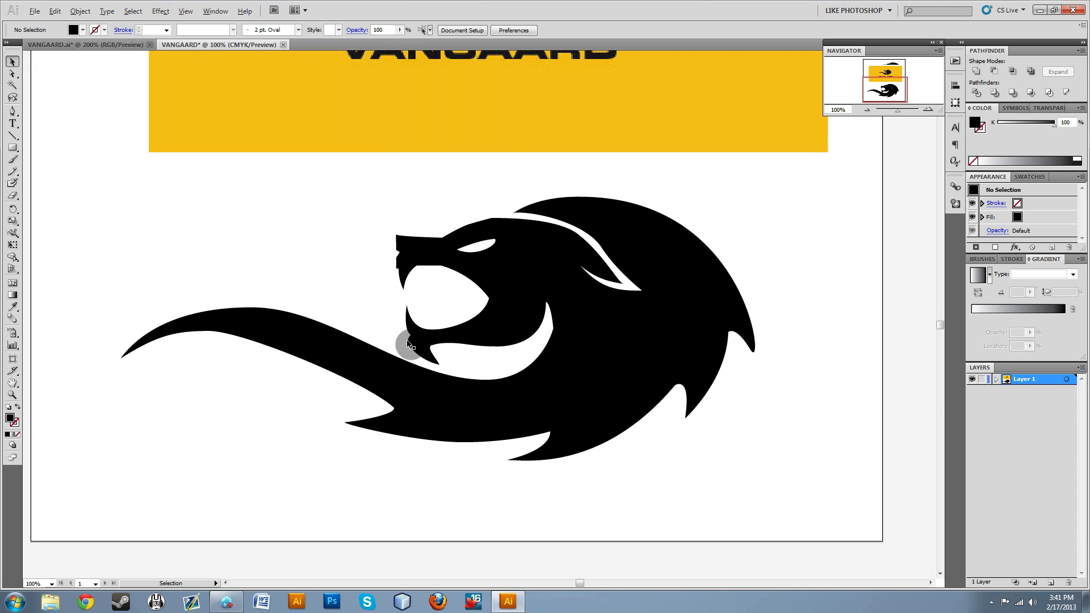
# Try removing the sharp corner anchor point at the lower front of the lion's muzzle, and undo the change.
pyautogui.scroll(3, 407, 342)
pyautogui.scroll(5, 348, 304)
pyautogui.scroll(7, 368, 261)
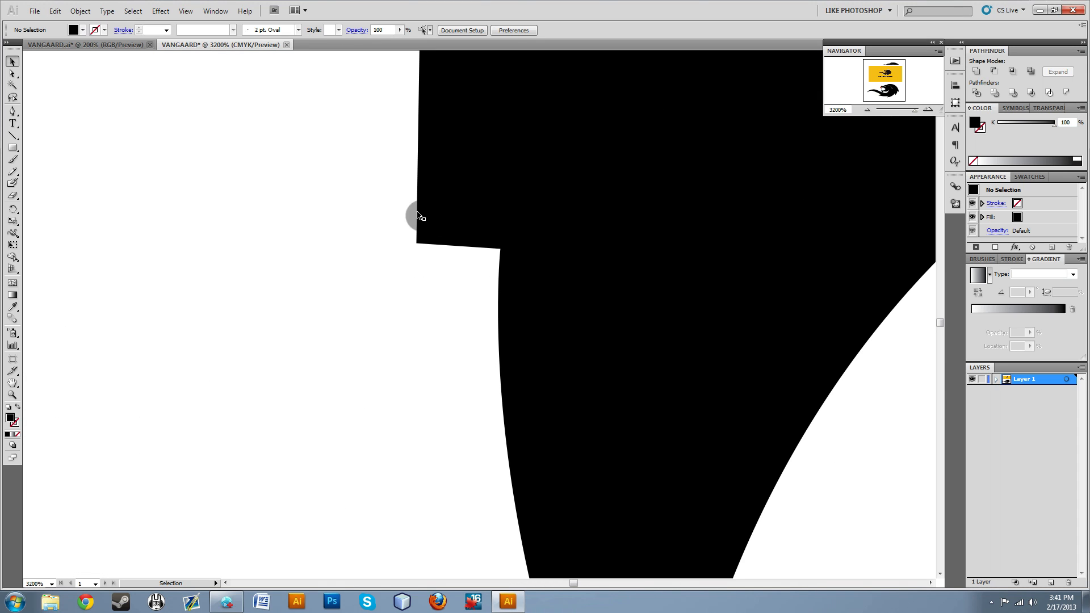
pyautogui.scroll(-4, 380, 309)
pyautogui.click(12, 111)
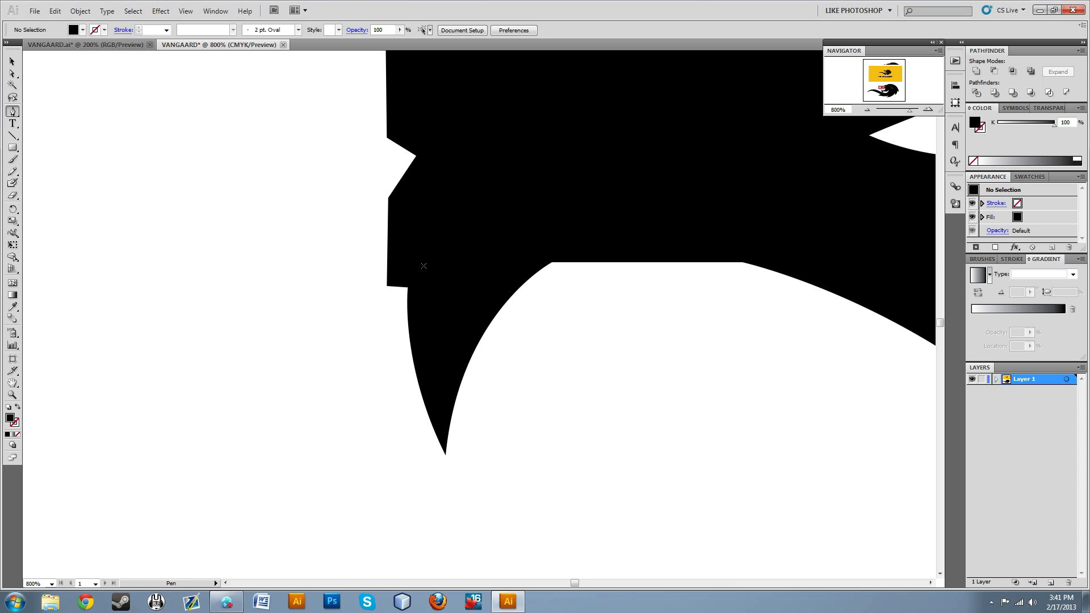
pyautogui.keyDown('ctrl'); pyautogui.click(400, 288); pyautogui.keyUp('ctrl')
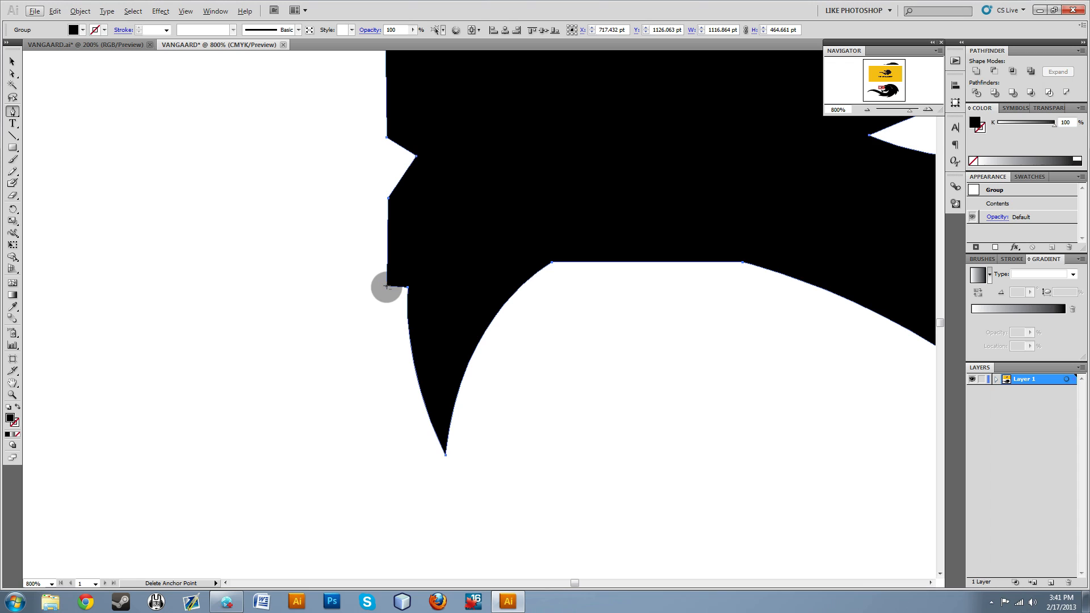
pyautogui.click(387, 287)
pyautogui.hotkey('ctrl', 'z')
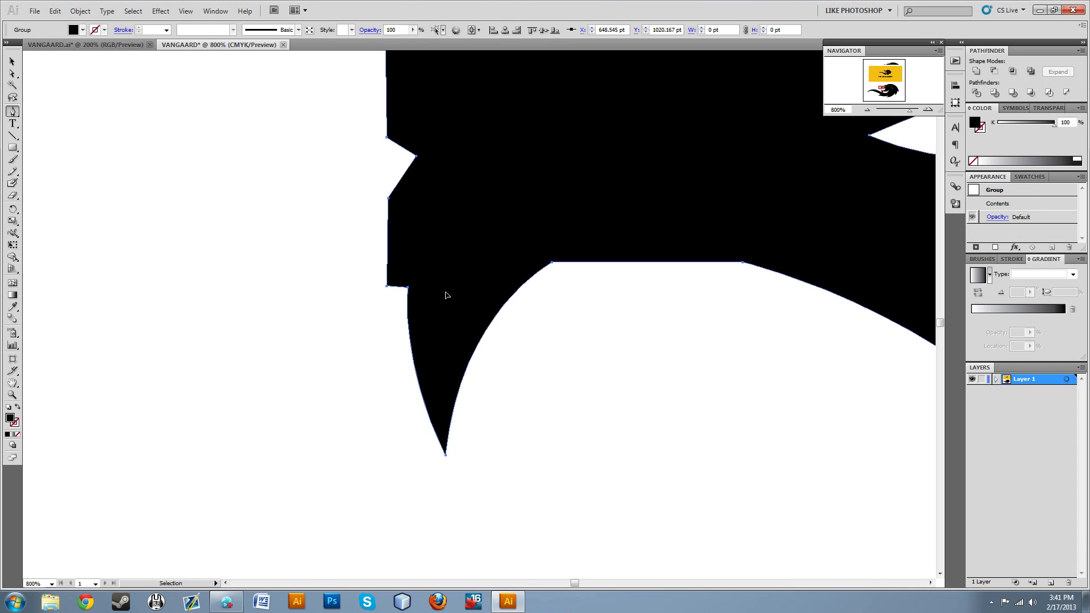
# Round the lower front corner of the lion's muzzle and the corner just below the nostril notch with Convert Anchor Point.
pyautogui.keyDown('ctrl'); pyautogui.click(388, 288); pyautogui.keyUp('ctrl')
pyautogui.moveTo(386, 284); pyautogui.dragTo(392, 292)
pyautogui.click(394, 290)
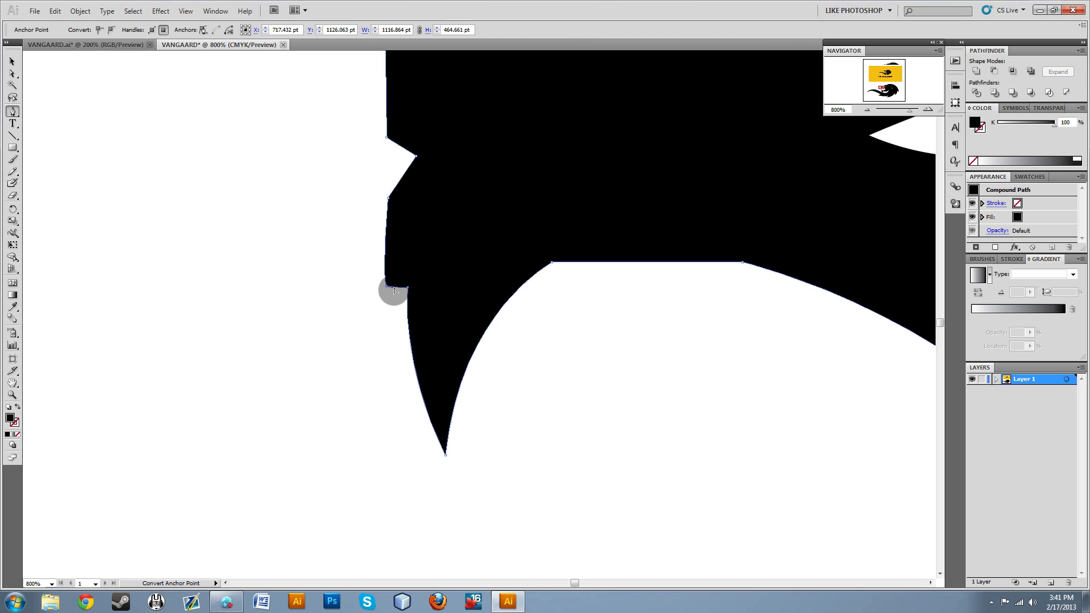
pyautogui.click(390, 198)
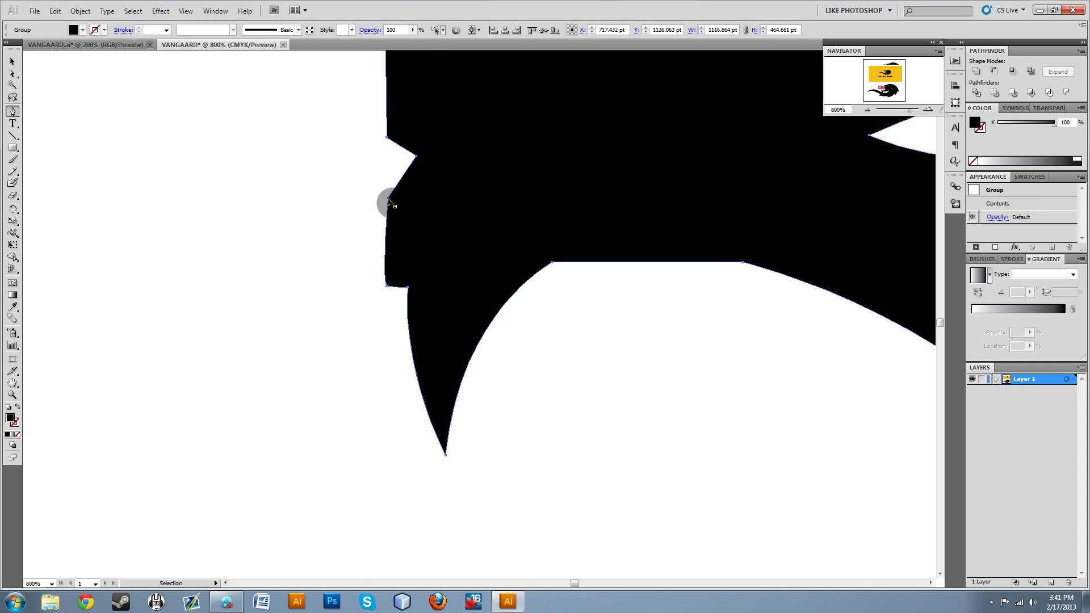
pyautogui.keyDown('ctrl'); pyautogui.click(360, 202); pyautogui.keyUp('ctrl')
pyautogui.keyDown('ctrl'); pyautogui.click(388, 203); pyautogui.keyUp('ctrl')
pyautogui.keyDown('ctrl'); pyautogui.click(389, 199); pyautogui.keyUp('ctrl')
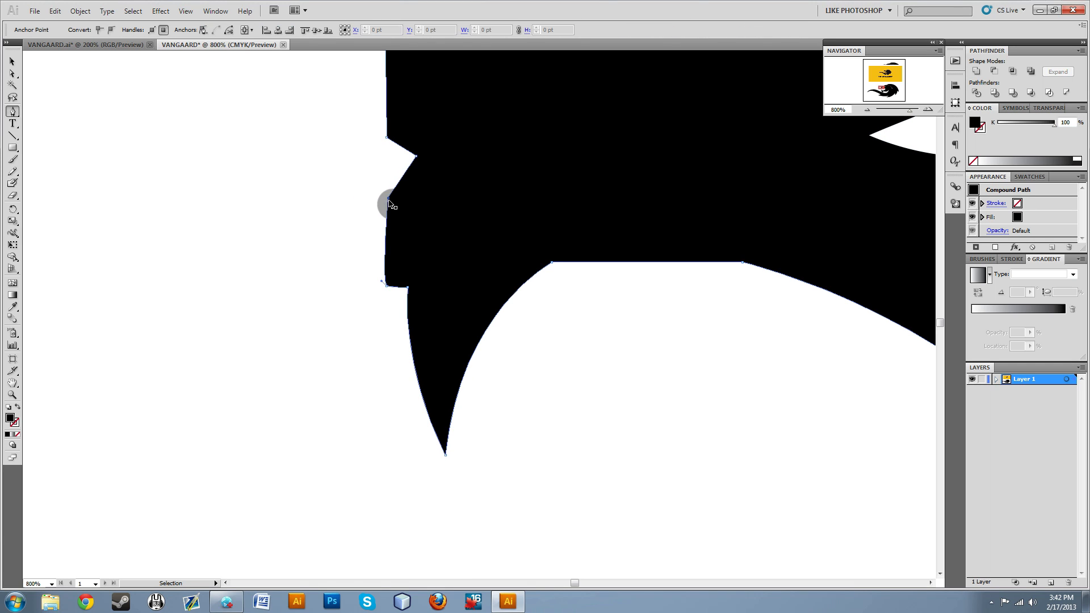
pyautogui.click(385, 209)
pyautogui.moveTo(385, 206); pyautogui.dragTo(384, 207)
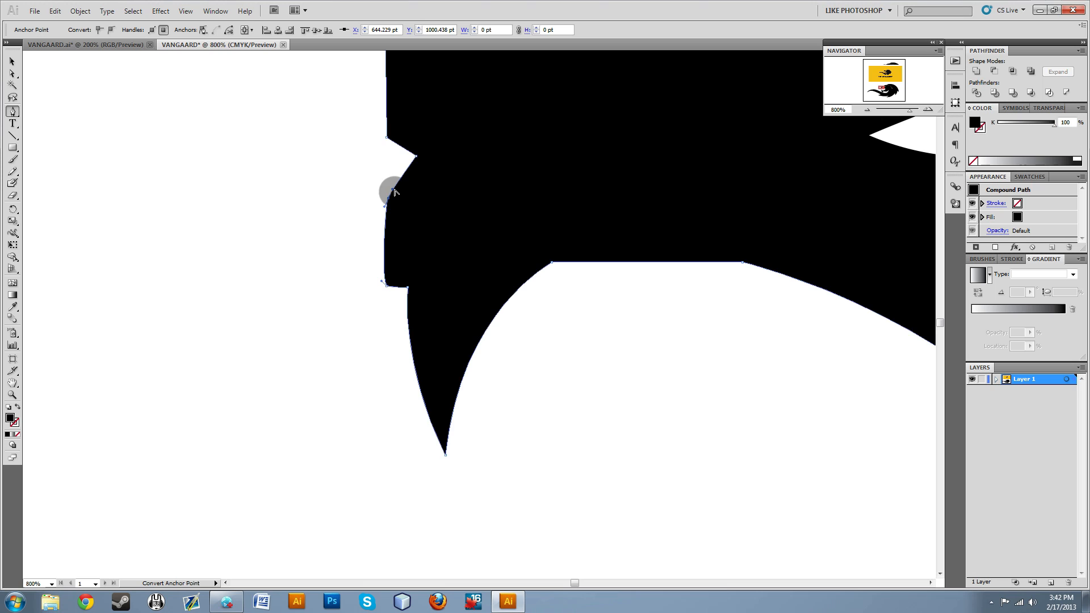
# Round the inner point of the nostril notch and the corner directly above it, and deselect the lion.
pyautogui.keyDown('alt'); pyautogui.click(417, 158); pyautogui.keyUp('alt')
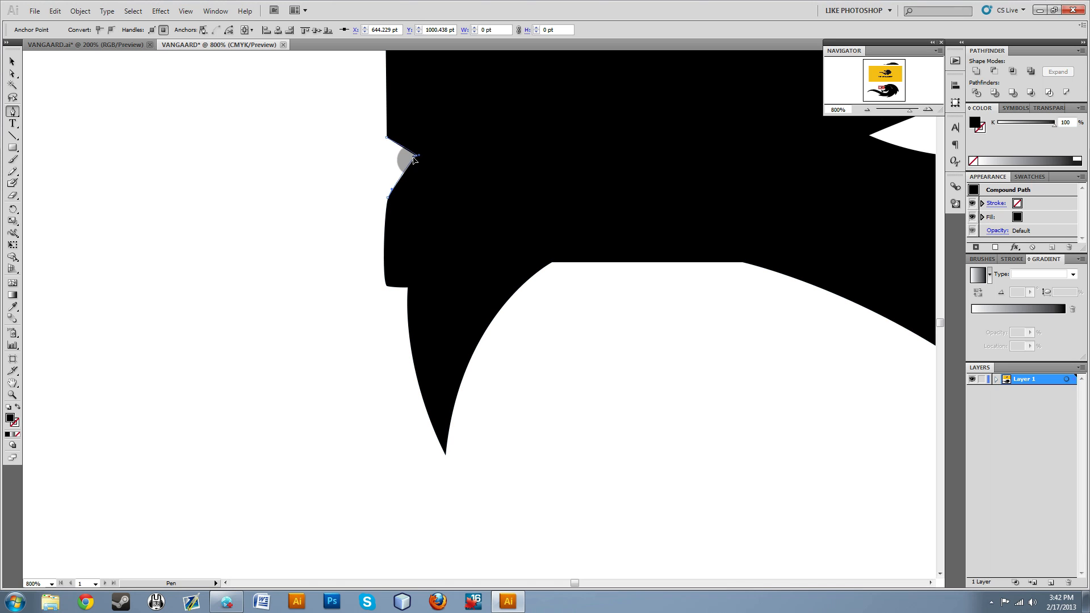
pyautogui.keyDown('alt'); pyautogui.click(387, 141); pyautogui.keyUp('alt')
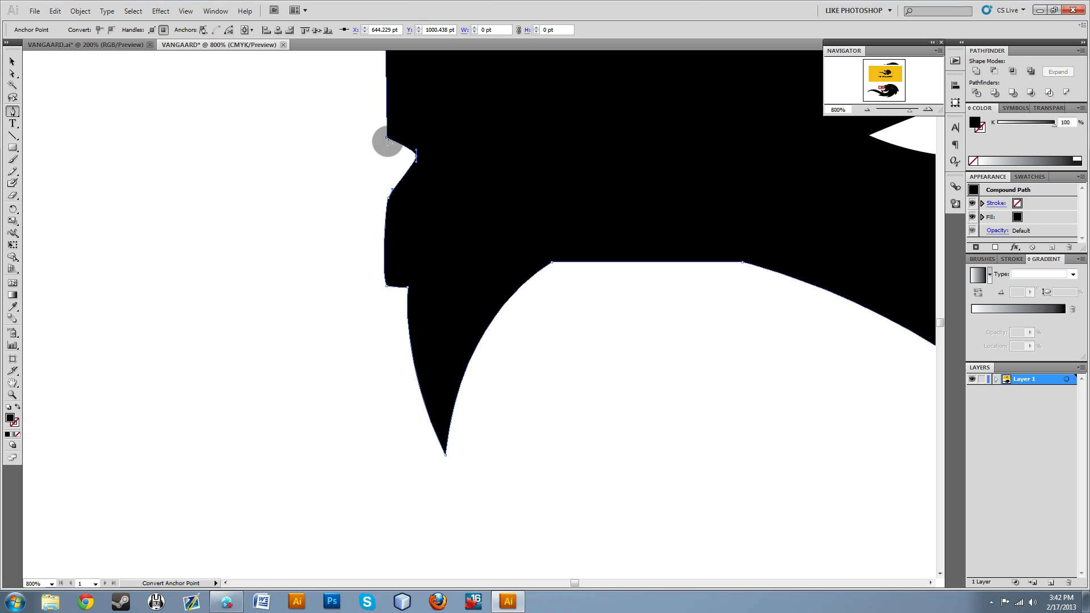
pyautogui.moveTo(387, 140)
pyautogui.mouseDown()
pyautogui.moveTo(380, 134)
pyautogui.moveTo(382, 143)
pyautogui.mouseUp()
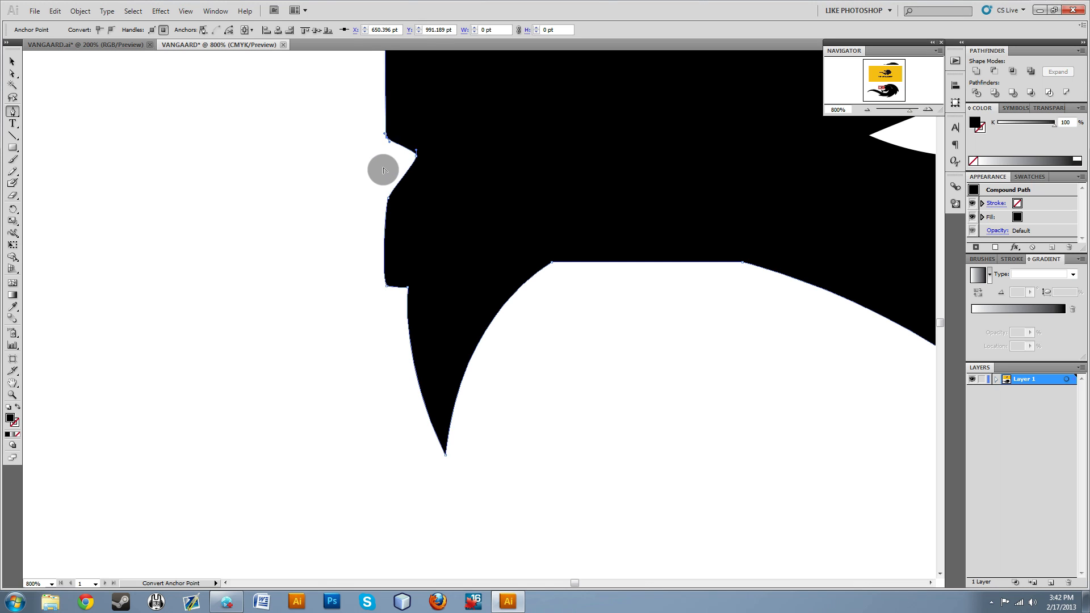
pyautogui.keyDown('ctrl'); pyautogui.click(346, 191); pyautogui.keyUp('ctrl')
# Round the upper front corner of the lion's nose with Convert Anchor Point, bulging the front edge slightly outward, and deselect.
pyautogui.scroll(-4, 327, 278)
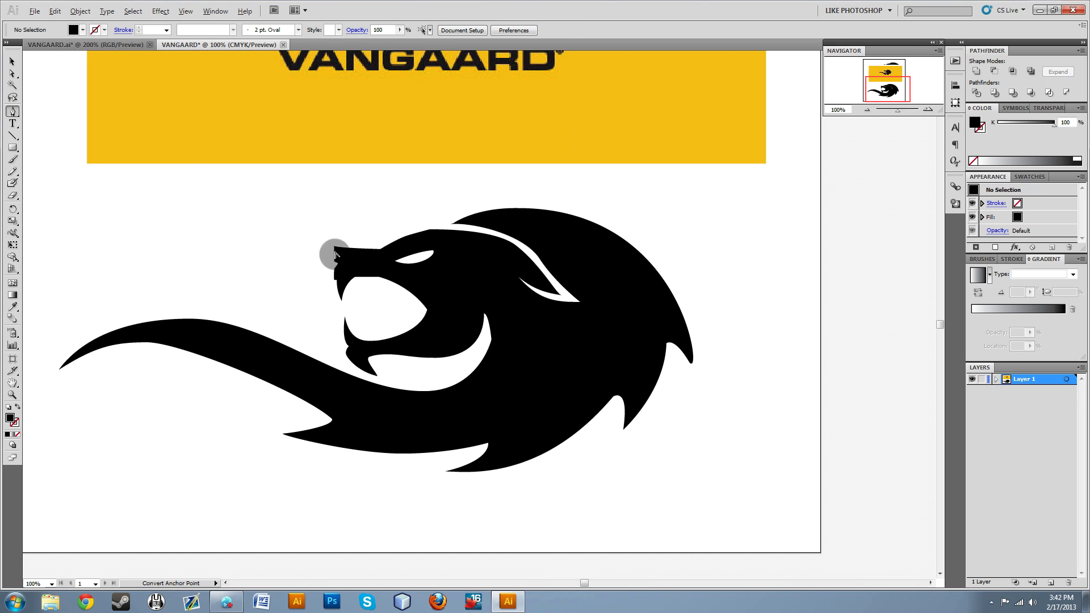
pyautogui.scroll(1, 352, 277)
pyautogui.scroll(2, 318, 221)
pyautogui.keyDown('ctrl'); pyautogui.click(293, 174); pyautogui.keyUp('ctrl')
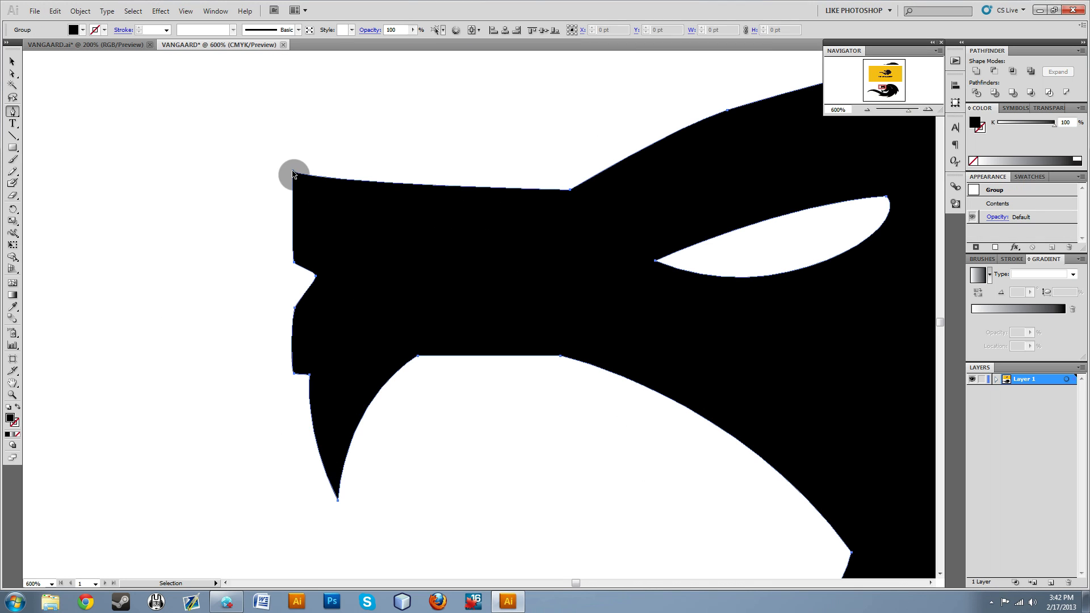
pyautogui.click(293, 173)
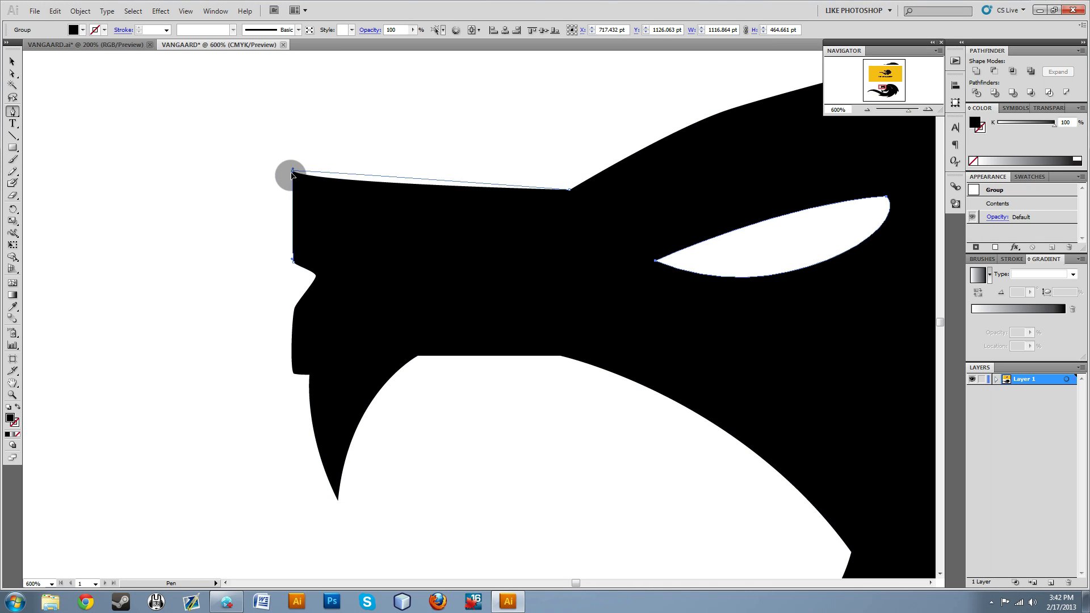
pyautogui.moveTo(291, 173)
pyautogui.mouseDown()
pyautogui.moveTo(285, 164)
pyautogui.moveTo(285, 189)
pyautogui.moveTo(280, 166)
pyautogui.mouseUp()
pyautogui.keyDown('ctrl'); pyautogui.click(261, 175); pyautogui.keyUp('ctrl')
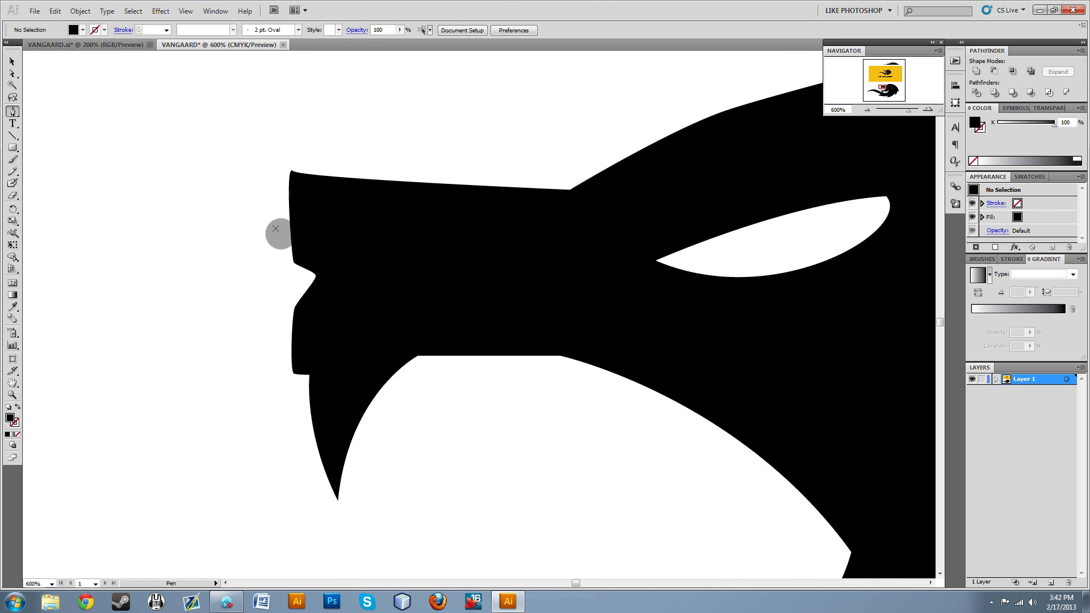
# Examine the rounded muzzle up close and compare the whole lion with the yellow reference logo.
pyautogui.hotkey('ctrl', '1')
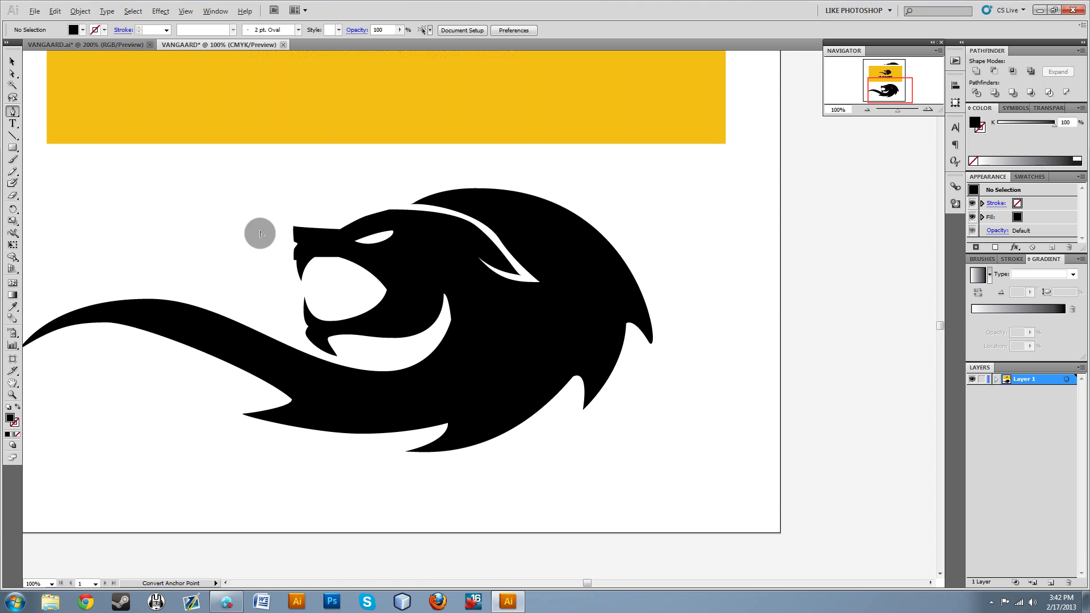
pyautogui.scroll(2, 324, 268)
pyautogui.scroll(1, 295, 261)
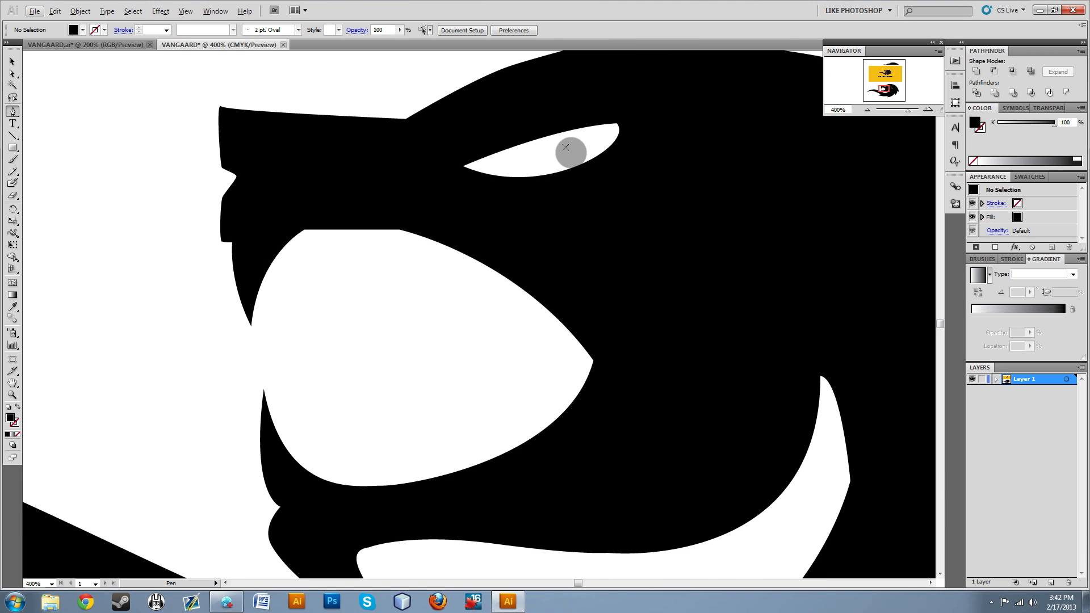
pyautogui.scroll(-4, 146, 377)
pyautogui.scroll(2, 134, 382)
pyautogui.scroll(-4, 136, 385)
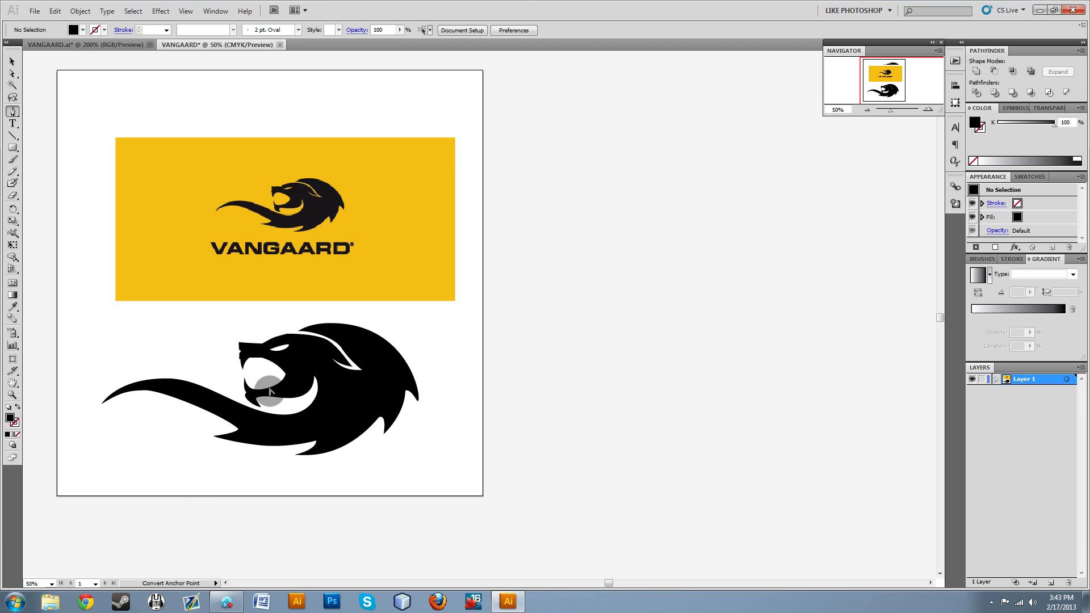
pyautogui.moveTo(274, 406); pyautogui.dragTo(548, 379)
pyautogui.scroll(-5, 579, 504)
pyautogui.scroll(6, 394, 457)
pyautogui.scroll(3, 340, 477)
pyautogui.scroll(-5, 299, 472)
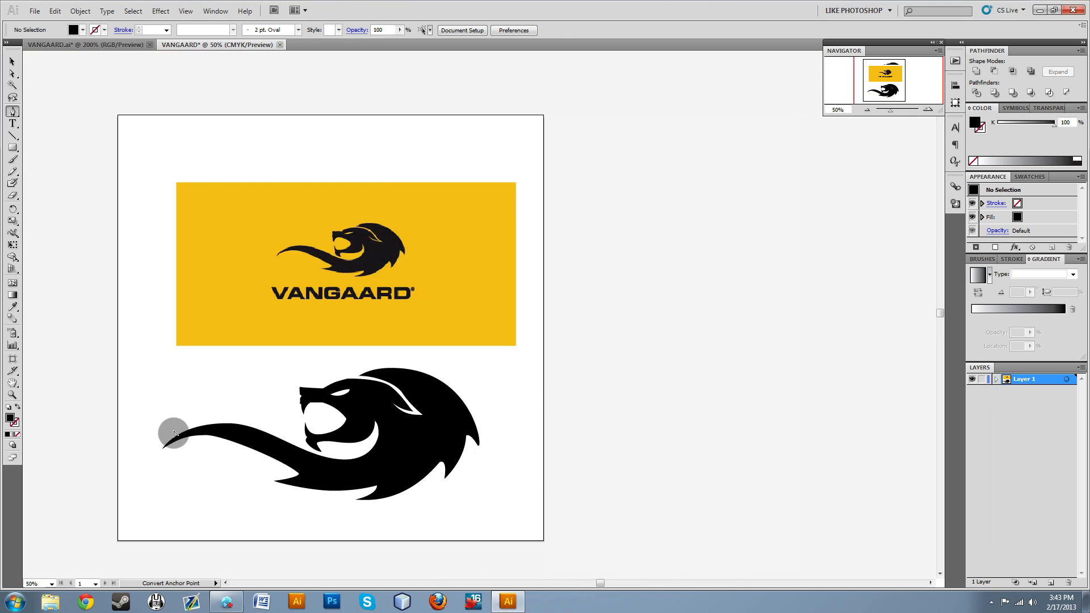
# Smooth the anchor point at the crest of the tail's upper edge by drawing out new curve handles.
pyautogui.scroll(7, 171, 433)
pyautogui.keyDown('ctrl'); pyautogui.click(537, 436); pyautogui.keyUp('ctrl')
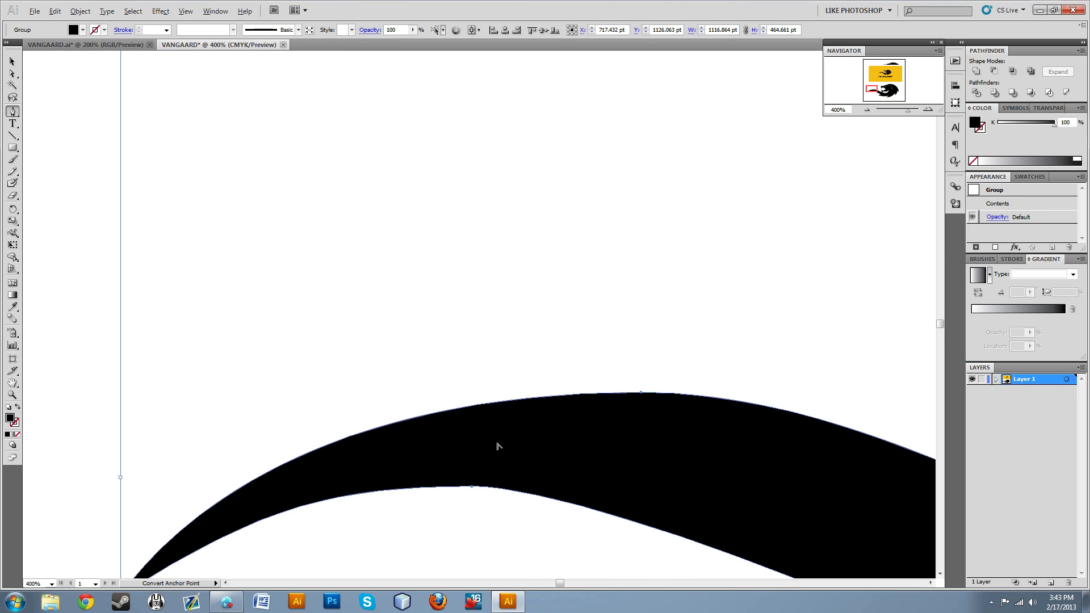
pyautogui.scroll(-2, 497, 446)
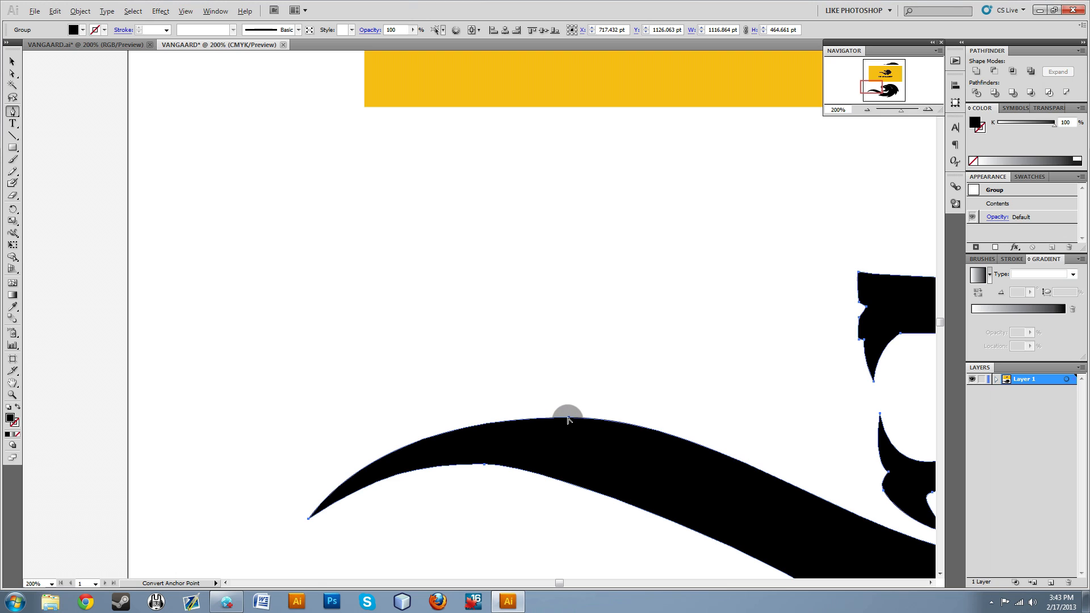
pyautogui.moveTo(569, 419); pyautogui.dragTo(390, 413)
# Smooth the anchor point on the tail's lower edge with Convert Anchor Point, drawing out nearly horizontal curve handles.
pyautogui.keyDown('ctrl'); pyautogui.click(483, 465); pyautogui.keyUp('ctrl')
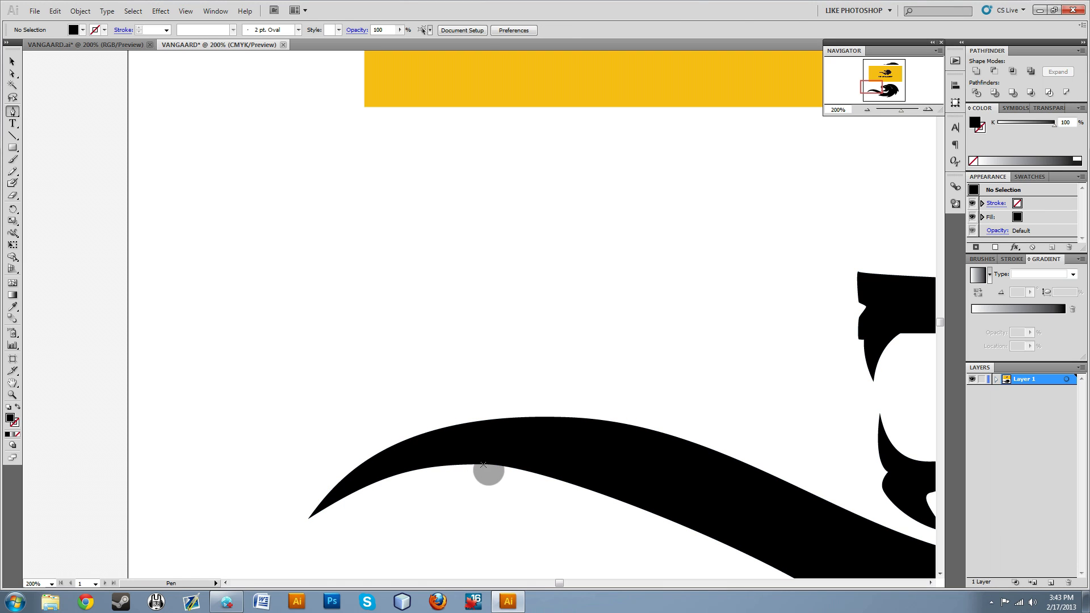
pyautogui.keyDown('ctrl'); pyautogui.click(485, 466); pyautogui.keyUp('ctrl')
pyautogui.click(486, 467)
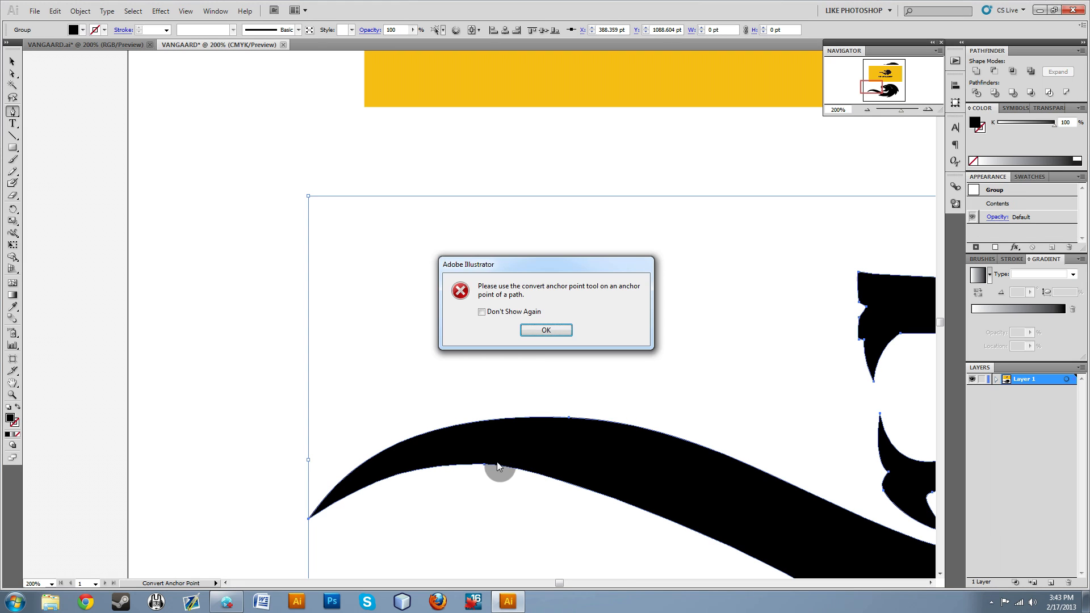
pyautogui.click(554, 332)
pyautogui.moveTo(485, 466); pyautogui.dragTo(570, 460)
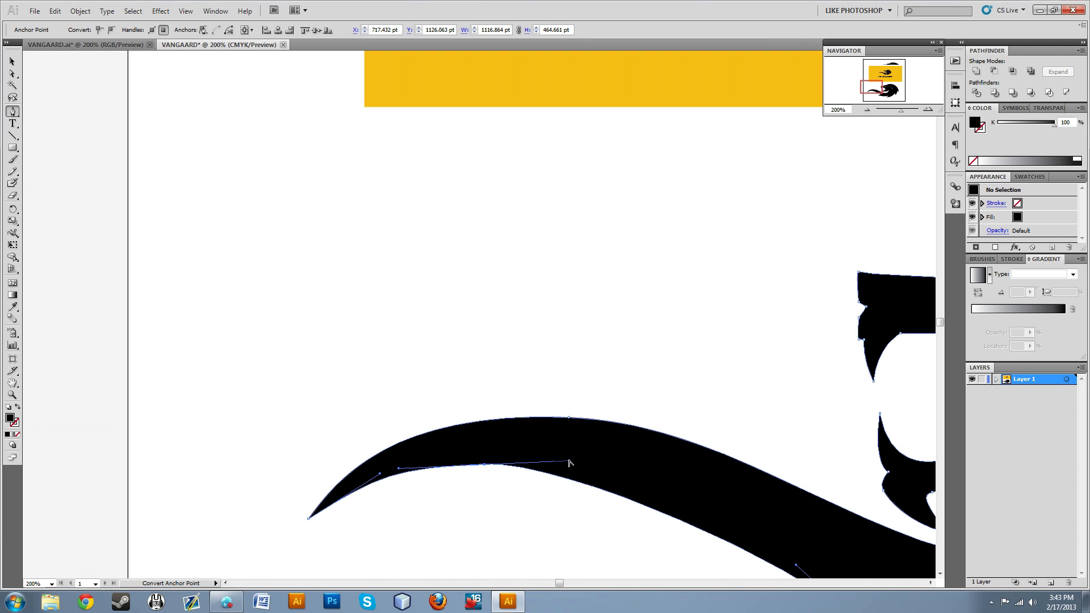
pyautogui.click(474, 353)
pyautogui.keyDown('ctrl'); pyautogui.click(392, 461); pyautogui.keyUp('ctrl')
# Reshape the rearmost mane spike into a sharp, curved tip by redrawing its anchor handles, and deselect the lion.
pyautogui.scroll(-3, 400, 310)
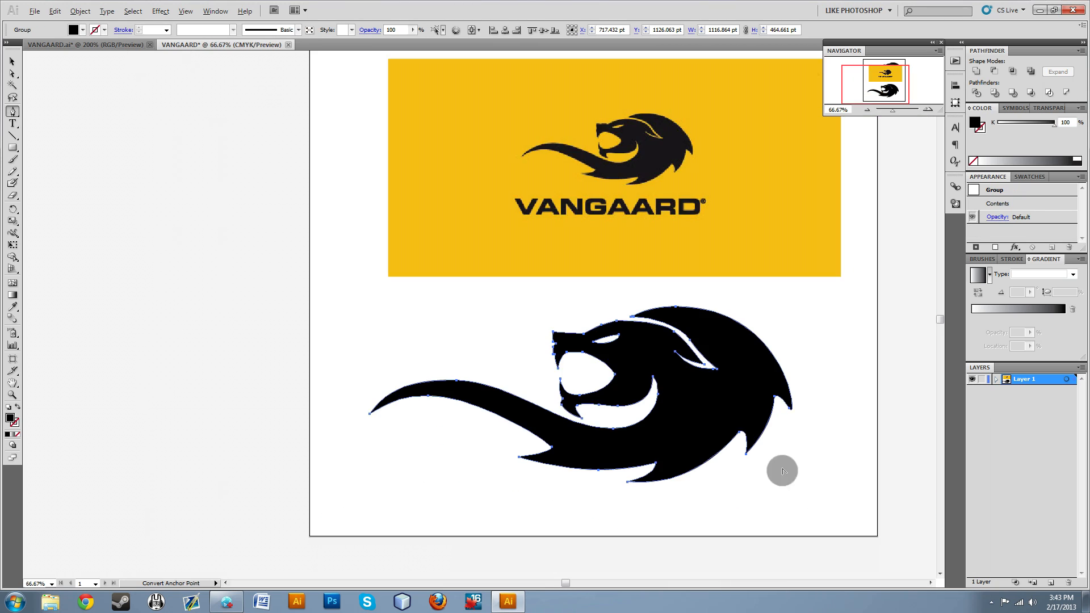
pyautogui.scroll(4, 791, 435)
pyautogui.press('ctrl')
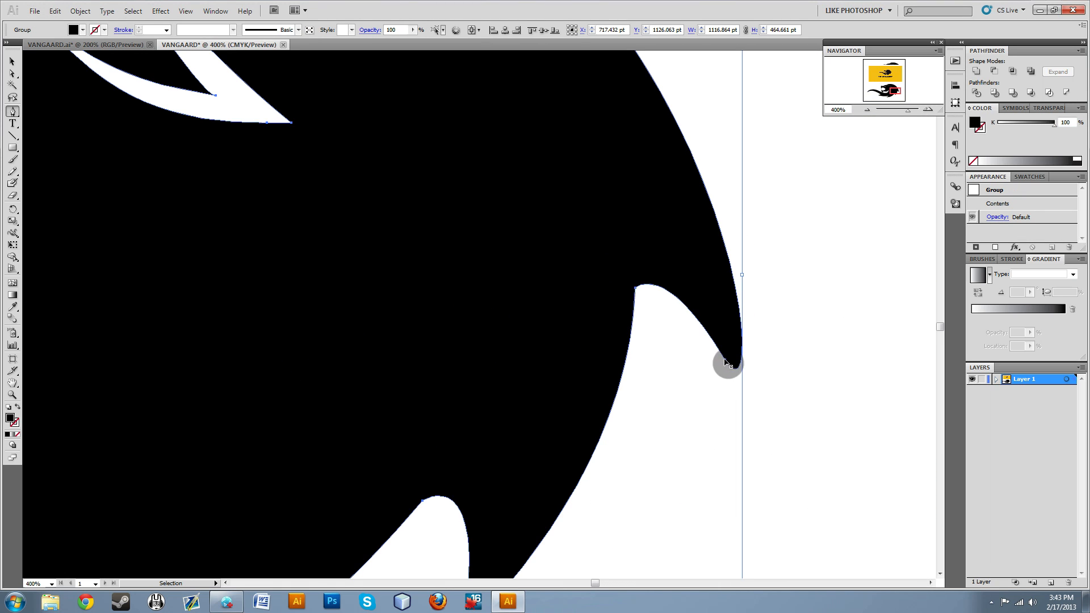
pyautogui.click(725, 359)
pyautogui.hotkey('ctrl', 'z')
pyautogui.keyDown('alt'); pyautogui.click(727, 361); pyautogui.keyUp('alt')
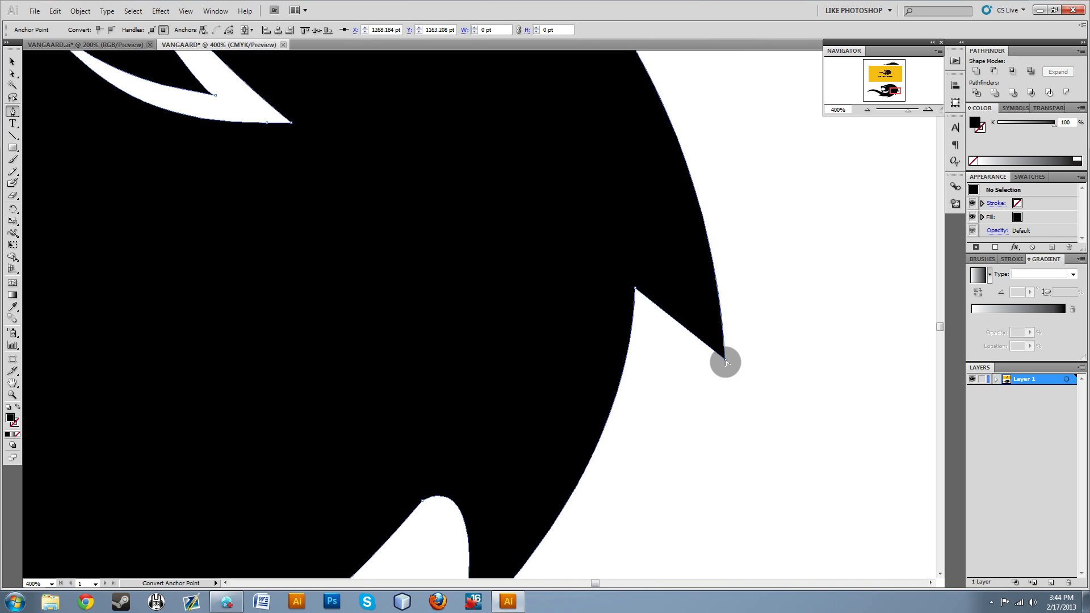
pyautogui.moveTo(726, 362); pyautogui.dragTo(786, 460)
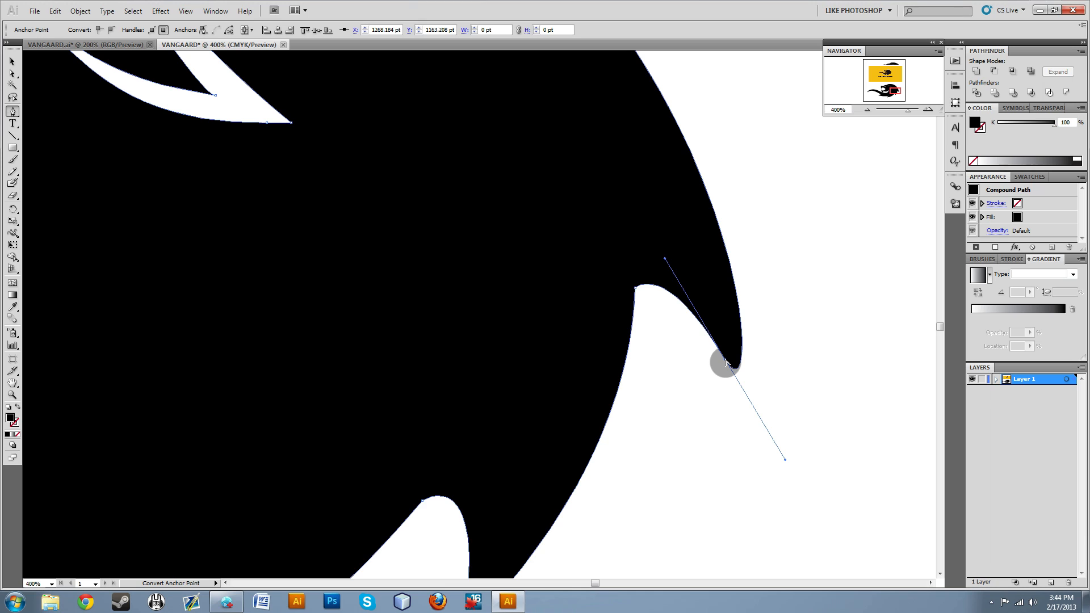
pyautogui.moveTo(726, 363); pyautogui.dragTo(731, 332)
pyautogui.scroll(-3, 728, 364)
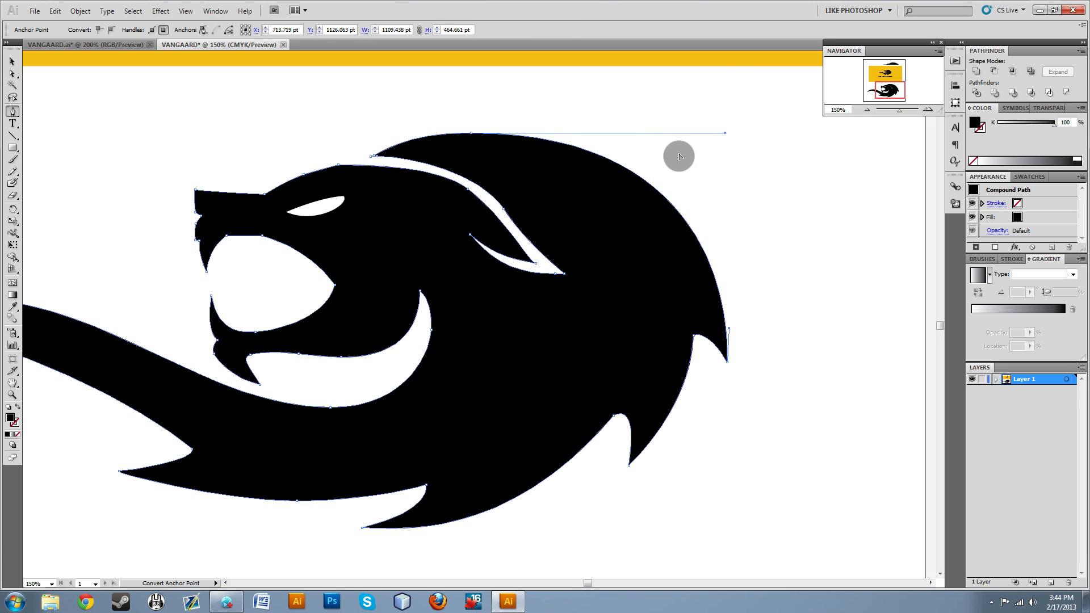
pyautogui.keyDown('ctrl'); pyautogui.click(786, 336); pyautogui.keyUp('ctrl')
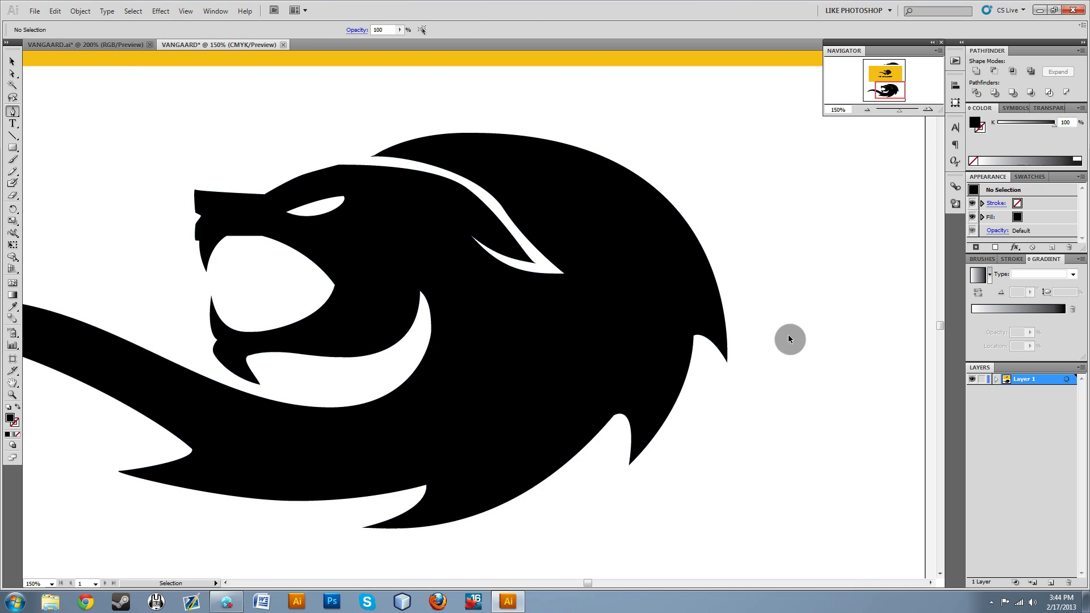
# Try editing the anchor points beside the mane's front tip, removing the extra one, and undo the change.
pyautogui.scroll(-4, 550, 505)
pyautogui.scroll(1, 550, 521)
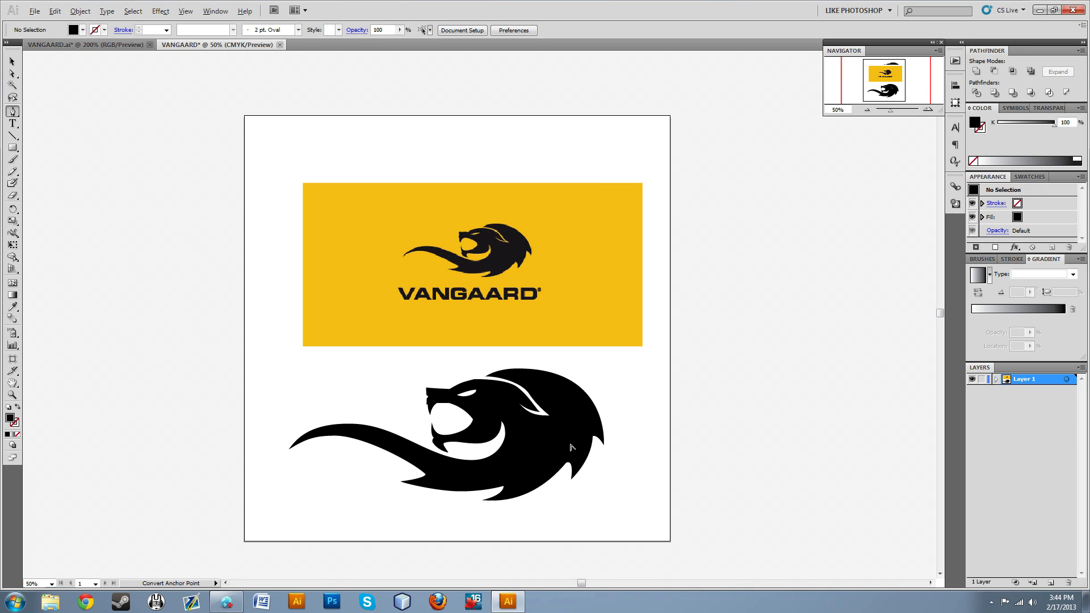
pyautogui.scroll(2, 571, 428)
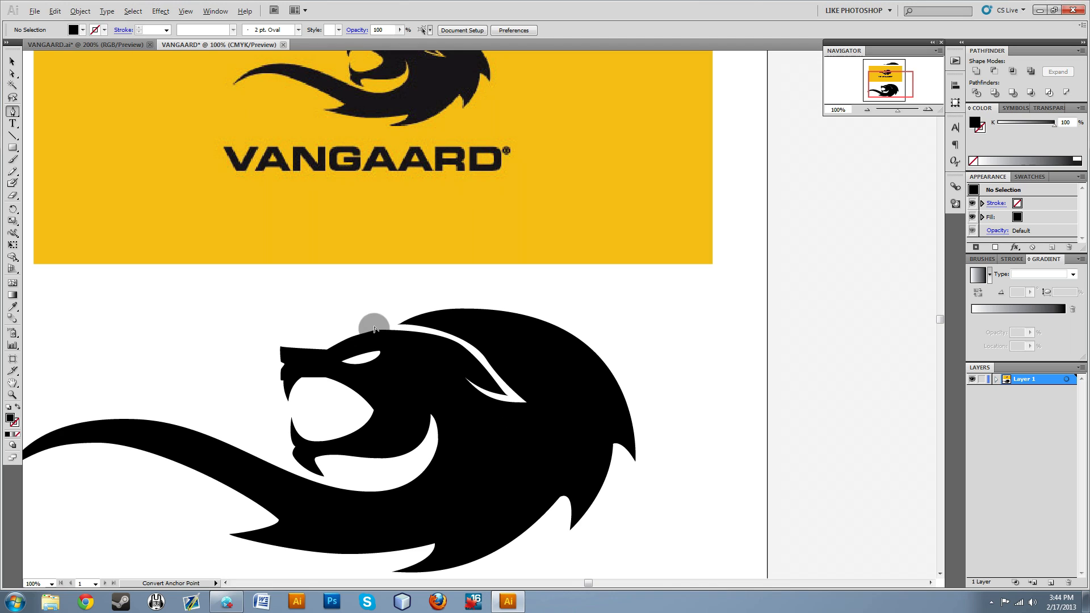
pyautogui.scroll(3, 374, 330)
pyautogui.keyDown('ctrl'); pyautogui.click(375, 329); pyautogui.keyUp('ctrl')
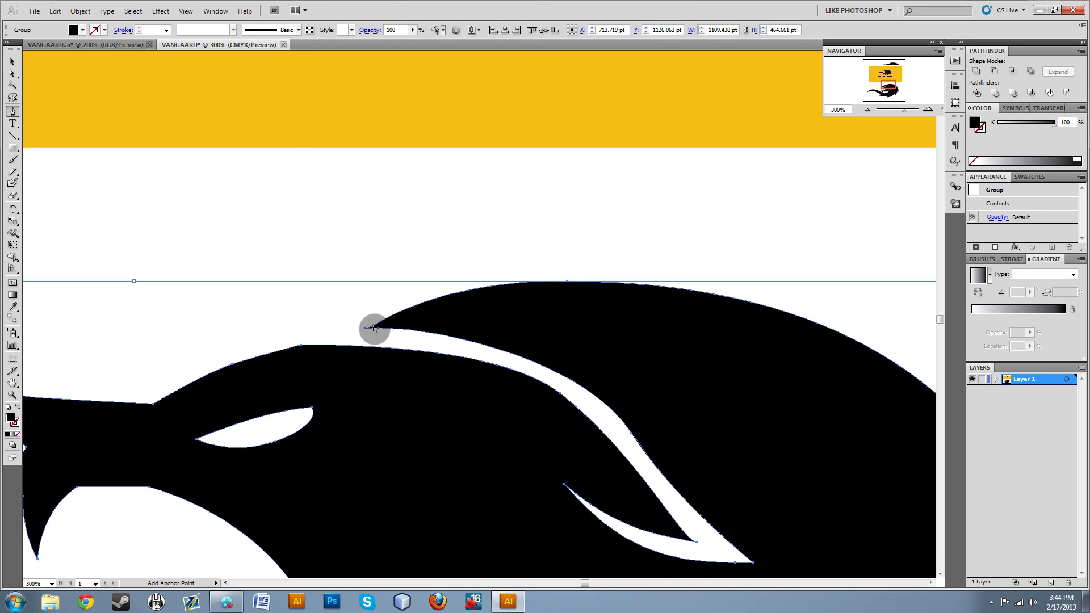
pyautogui.keyDown('alt'); pyautogui.click(373, 328); pyautogui.keyUp('alt')
pyautogui.click(373, 327)
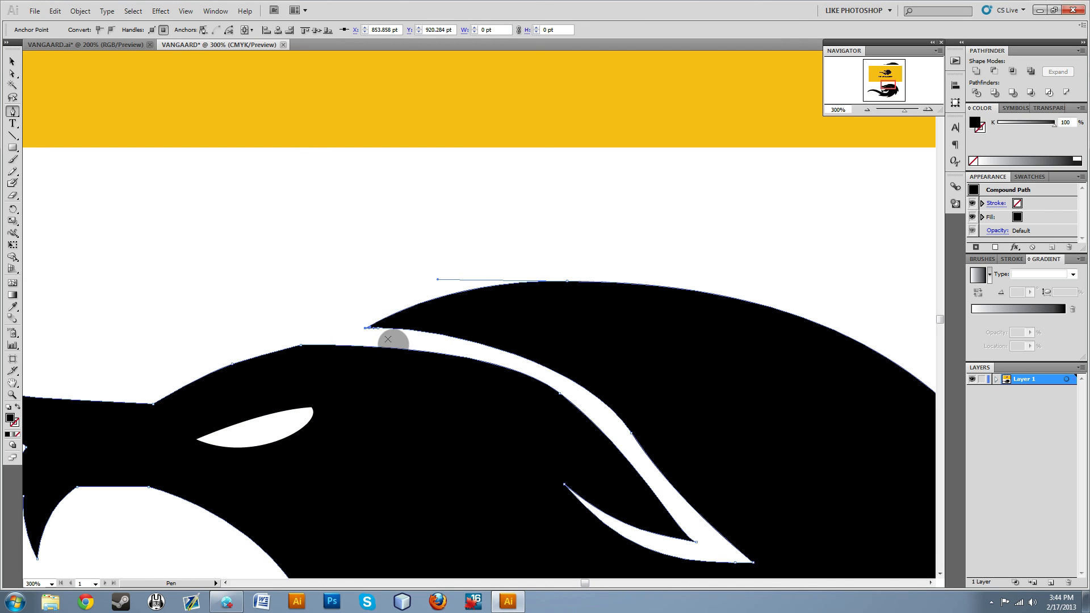
pyautogui.click(378, 328)
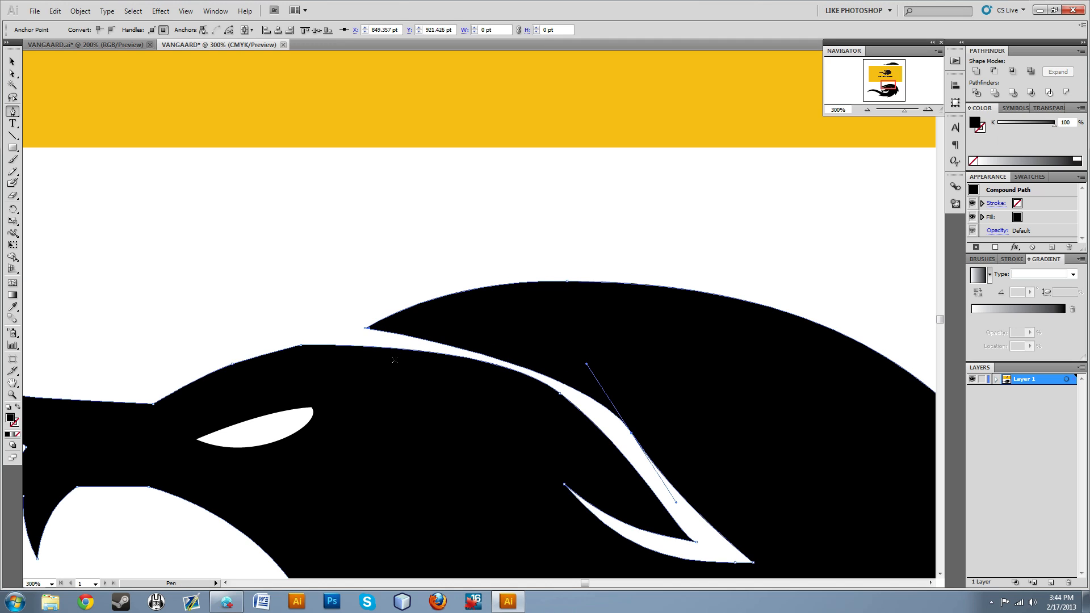
pyautogui.click(491, 361)
pyautogui.press('ctrl')
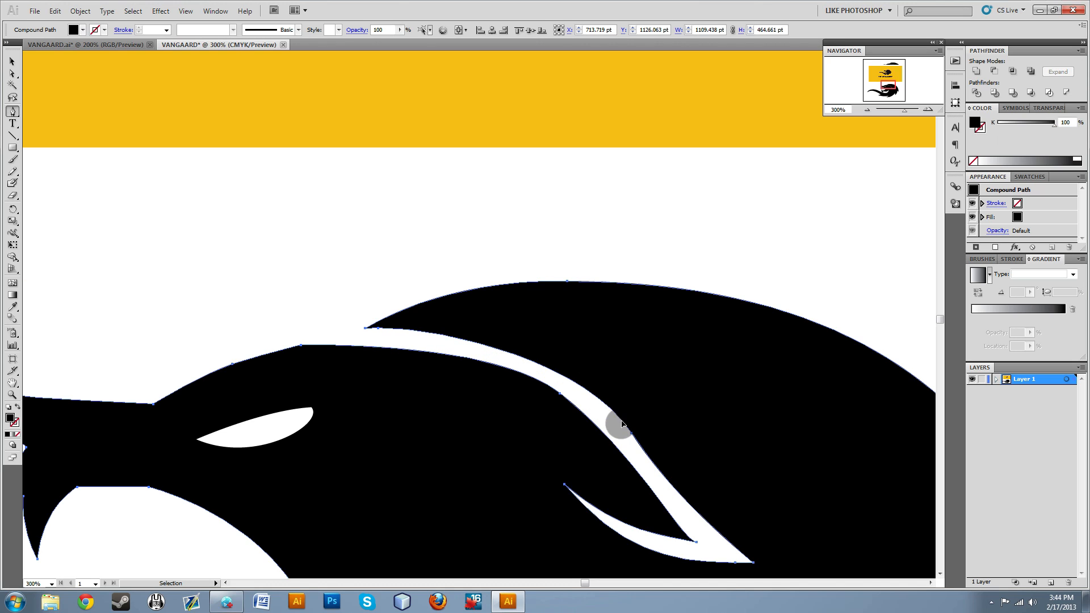
# Smooth the anchor point on the mane's inner edge and redraw the curve handles at the black ear's rear tip.
pyautogui.moveTo(633, 436); pyautogui.dragTo(702, 521)
pyautogui.hotkey('ctrl', 'shift', 'a')
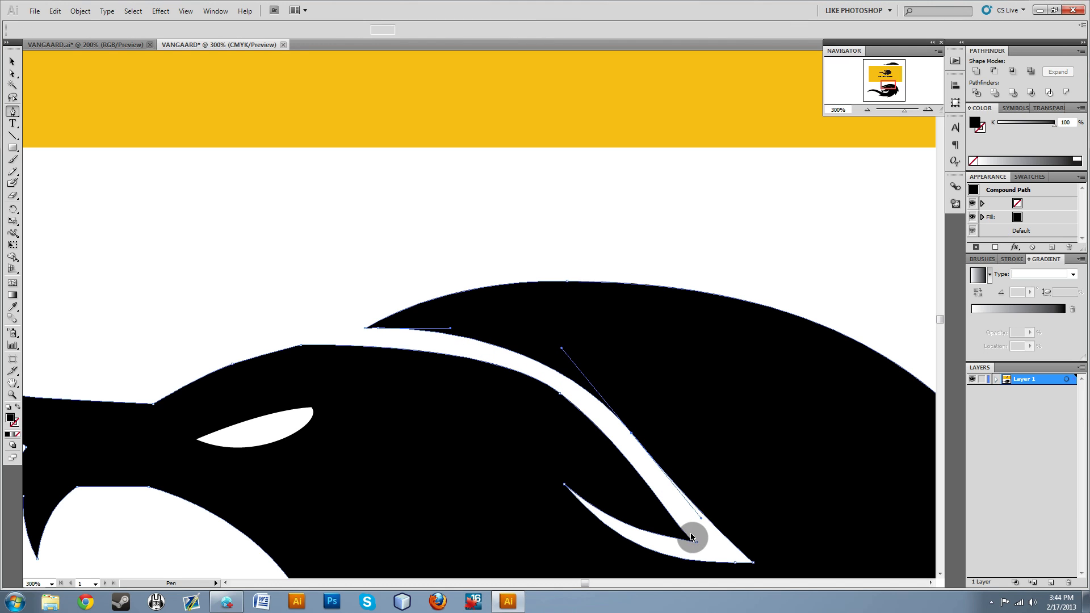
pyautogui.scroll(-1, 683, 540)
pyautogui.keyDown('ctrl'); pyautogui.click(662, 492); pyautogui.keyUp('ctrl')
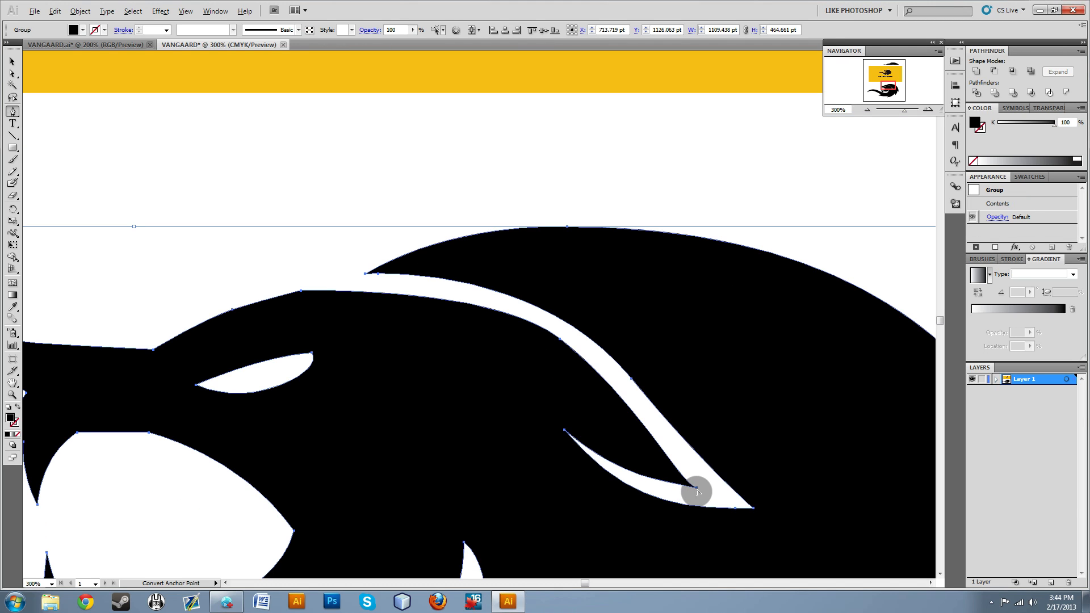
pyautogui.moveTo(697, 488); pyautogui.dragTo(672, 472)
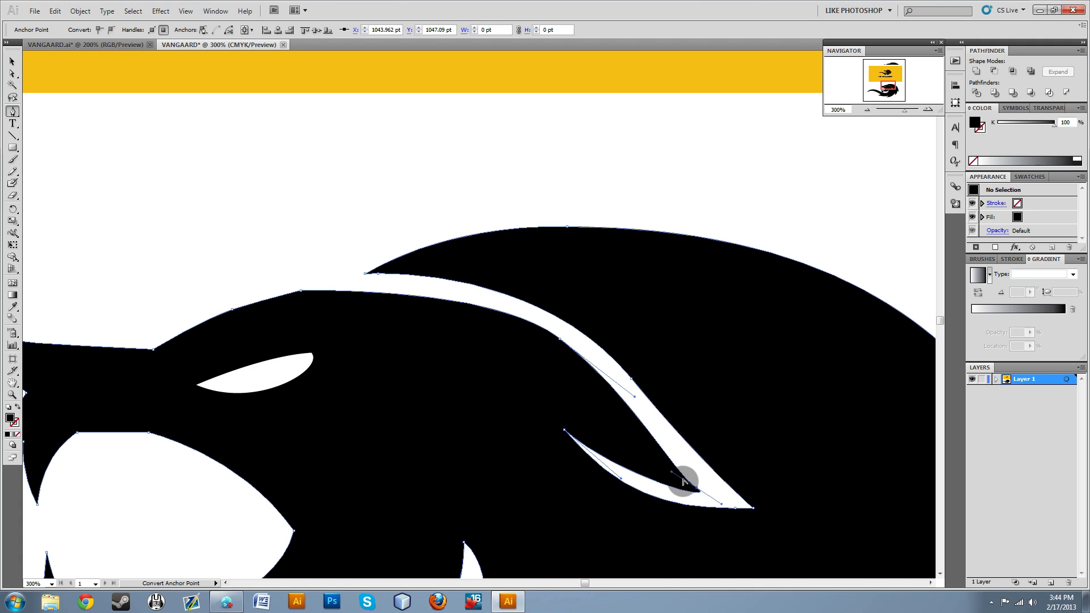
pyautogui.moveTo(722, 506); pyautogui.dragTo(676, 494)
pyautogui.keyDown('ctrl'); pyautogui.click(698, 446); pyautogui.keyUp('ctrl')
pyautogui.keyDown('ctrl'); pyautogui.click(718, 495); pyautogui.keyUp('ctrl')
pyautogui.scroll(-2, 695, 498)
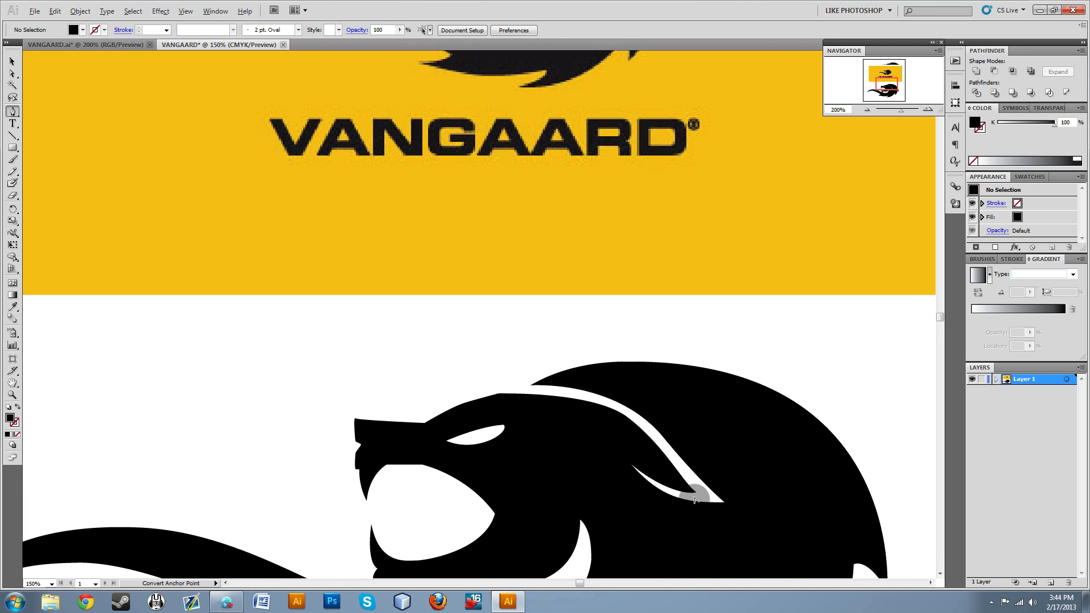
# Nudge the extra anchor point beside the rear corner of the white ear outline to smooth its lower edge.
pyautogui.scroll(2, 661, 491)
pyautogui.keyDown('ctrl'); pyautogui.click(620, 448); pyautogui.keyUp('ctrl')
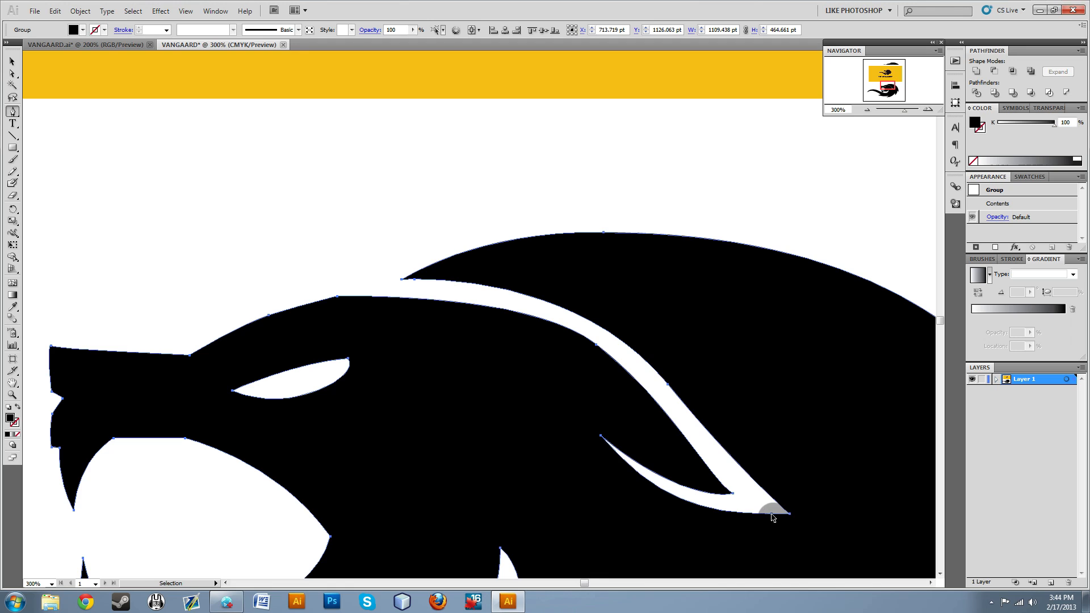
pyautogui.click(699, 443)
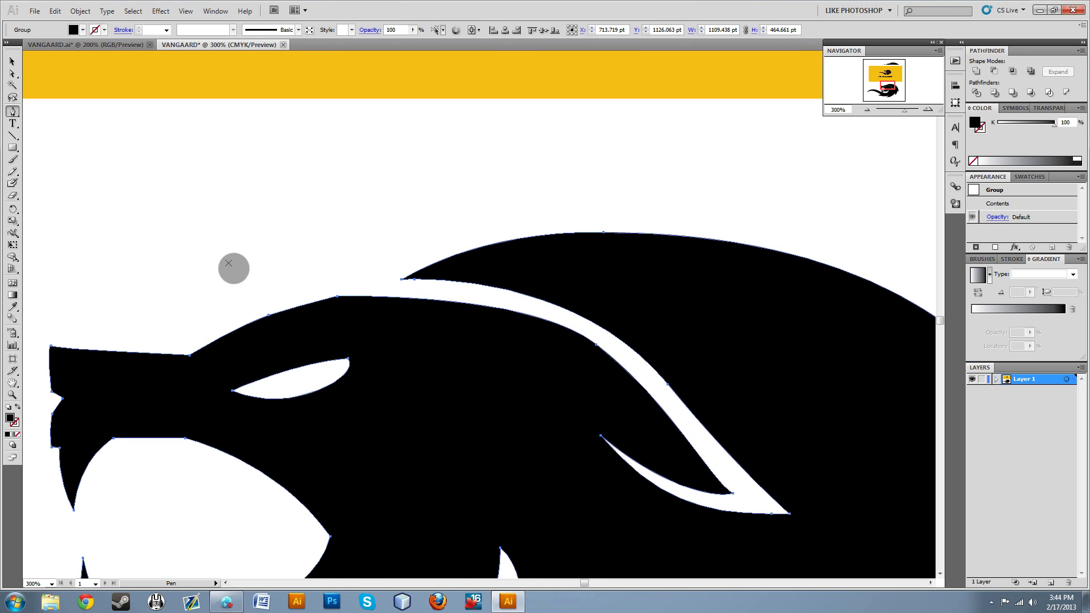
pyautogui.click(12, 73)
pyautogui.click(773, 515)
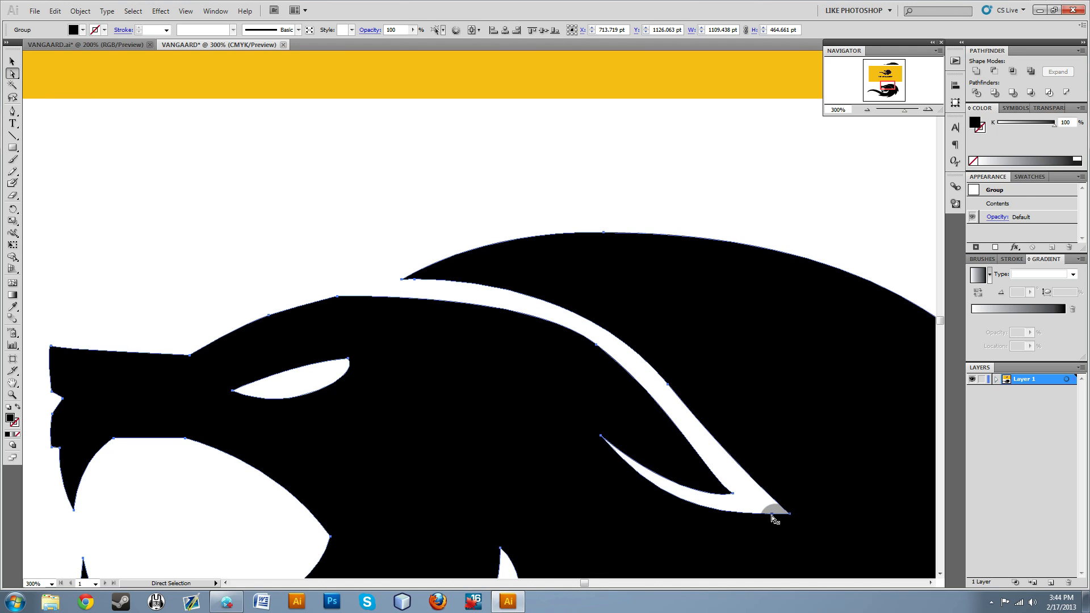
pyautogui.click(772, 515)
pyautogui.click(774, 513)
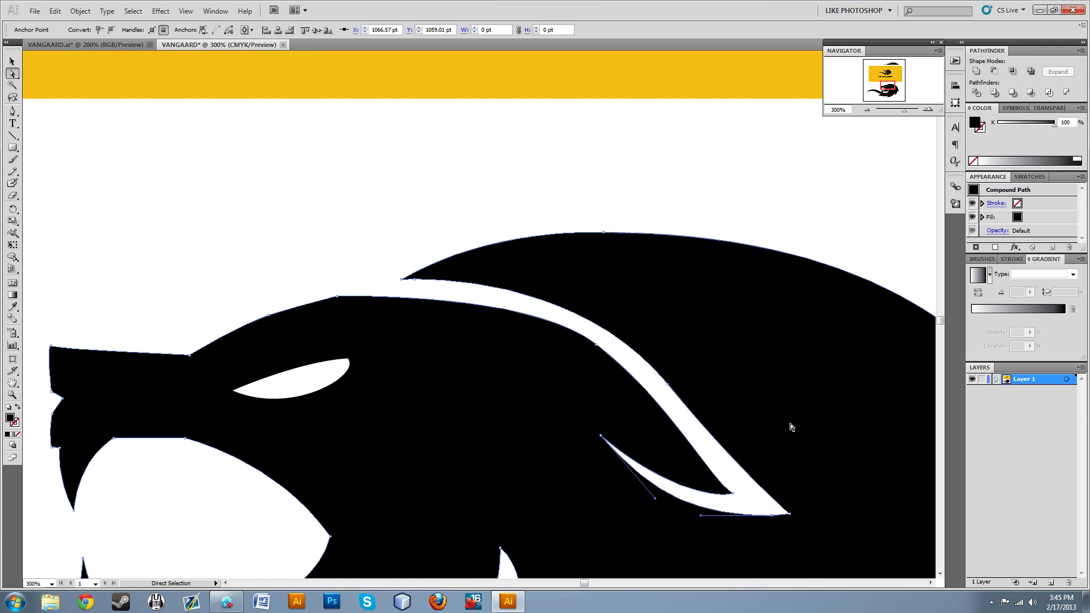
pyautogui.press('Up')
pyautogui.press('Up')
pyautogui.press('Down')
pyautogui.press('Down')
pyautogui.press('Up')
pyautogui.click(749, 500)
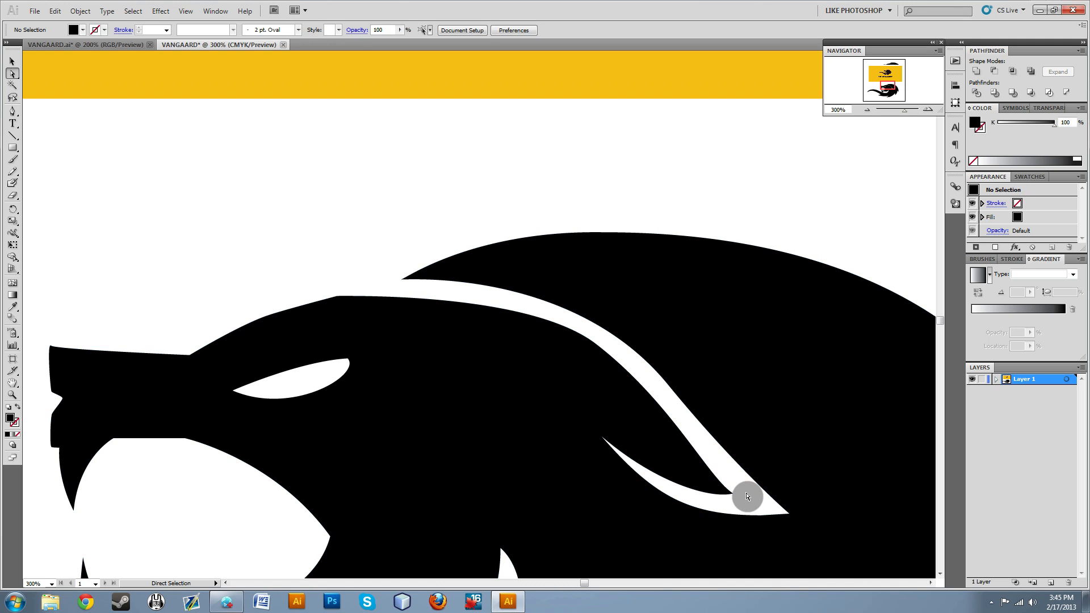
# Shift the rear corner anchor of the white ear outline slightly downward and deselect the lion.
pyautogui.click(787, 517)
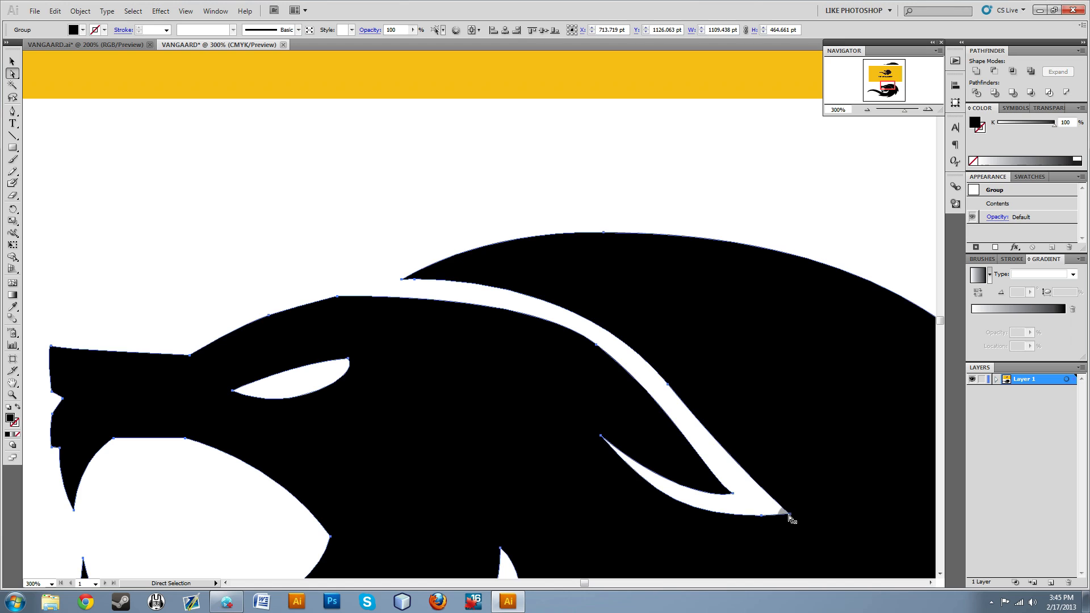
pyautogui.click(733, 488)
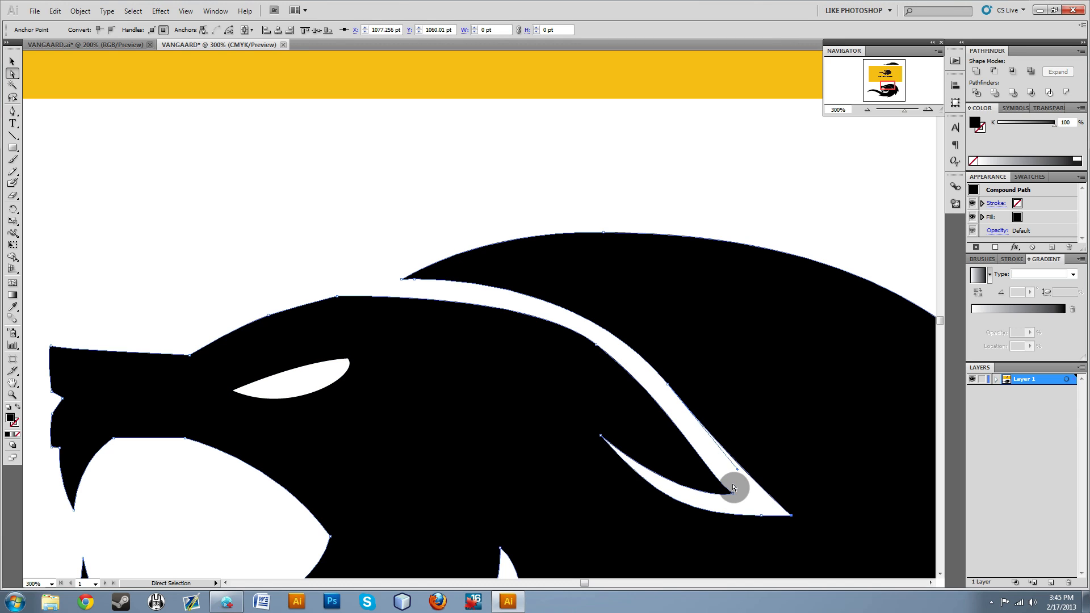
pyautogui.click(753, 502)
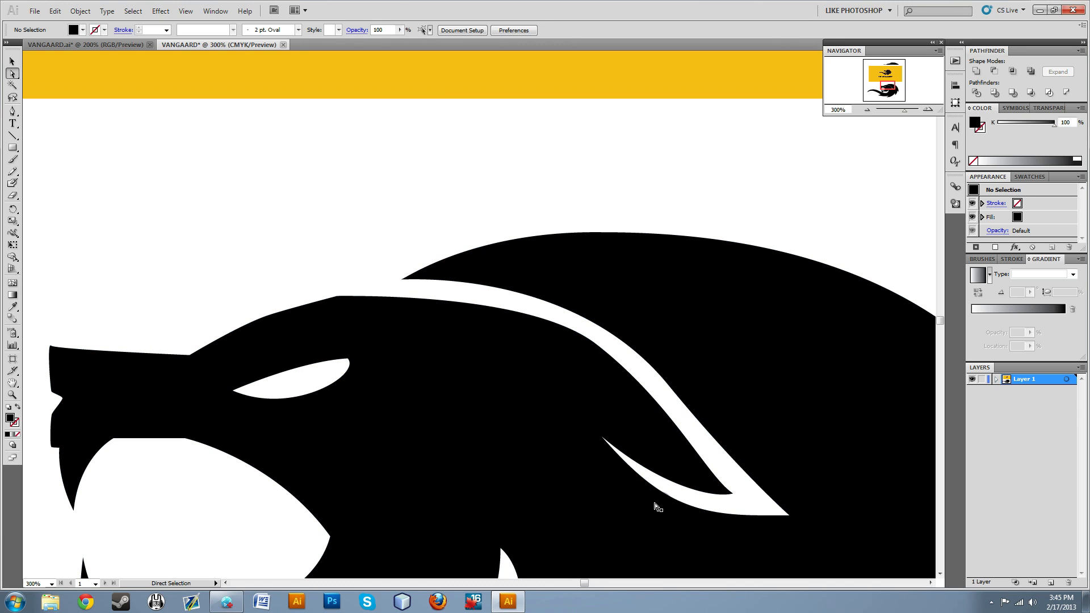
# Try to adjust the curve handle at the crest of the lion's forehead, and undo the change.
pyautogui.click(345, 297)
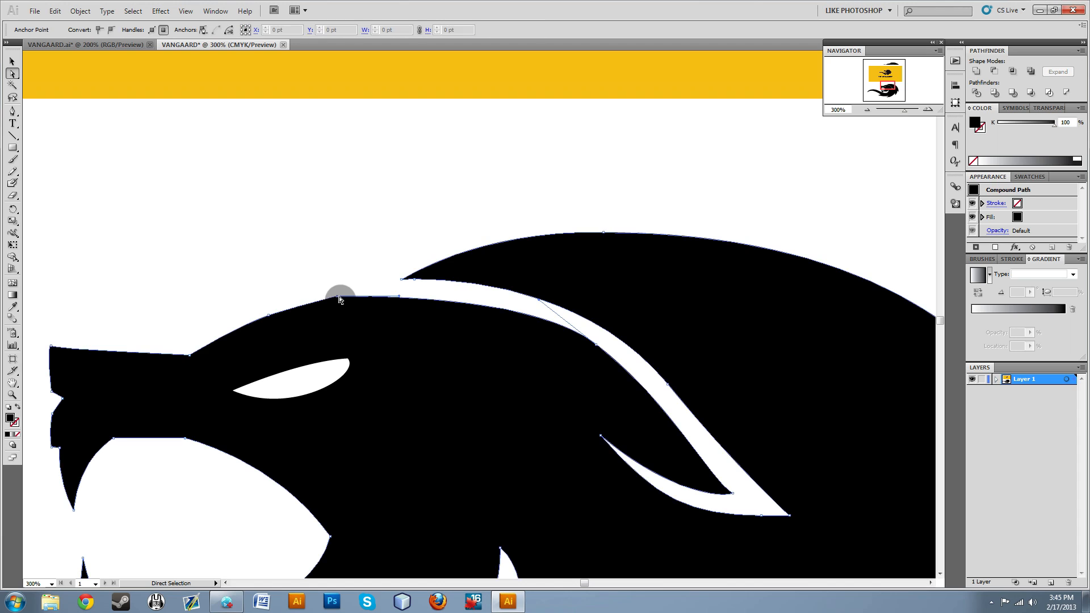
pyautogui.moveTo(399, 296); pyautogui.dragTo(404, 295)
pyautogui.click(344, 284)
pyautogui.hotkey('ctrl', 'z')
pyautogui.click(339, 193)
# Extend the mane's front tip slightly toward the muzzle, nudging the tip and its neighbouring anchor point into line.
pyautogui.click(434, 284)
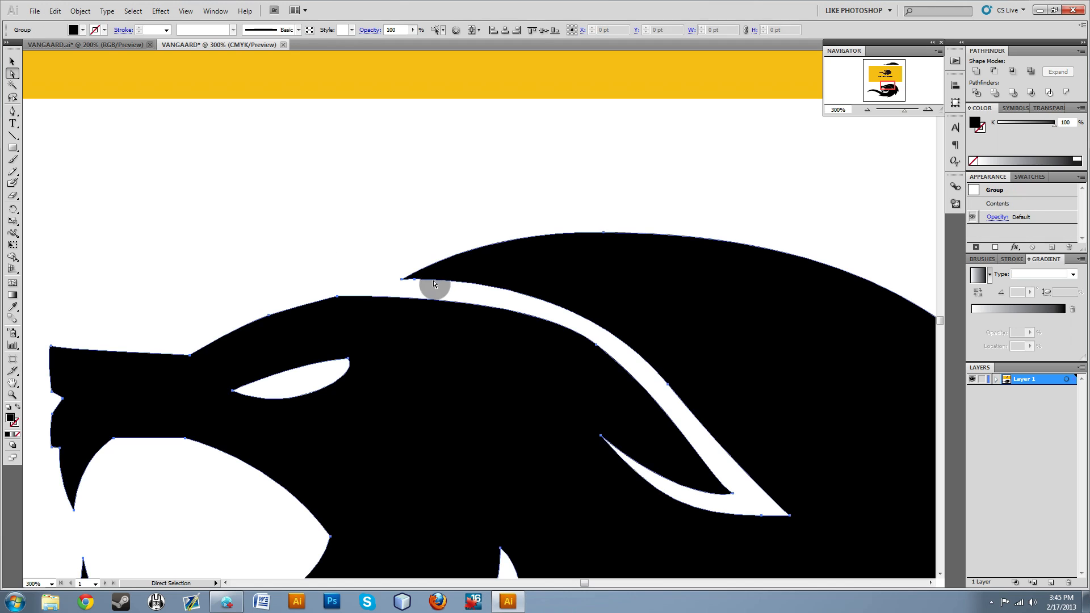
pyautogui.click(401, 280)
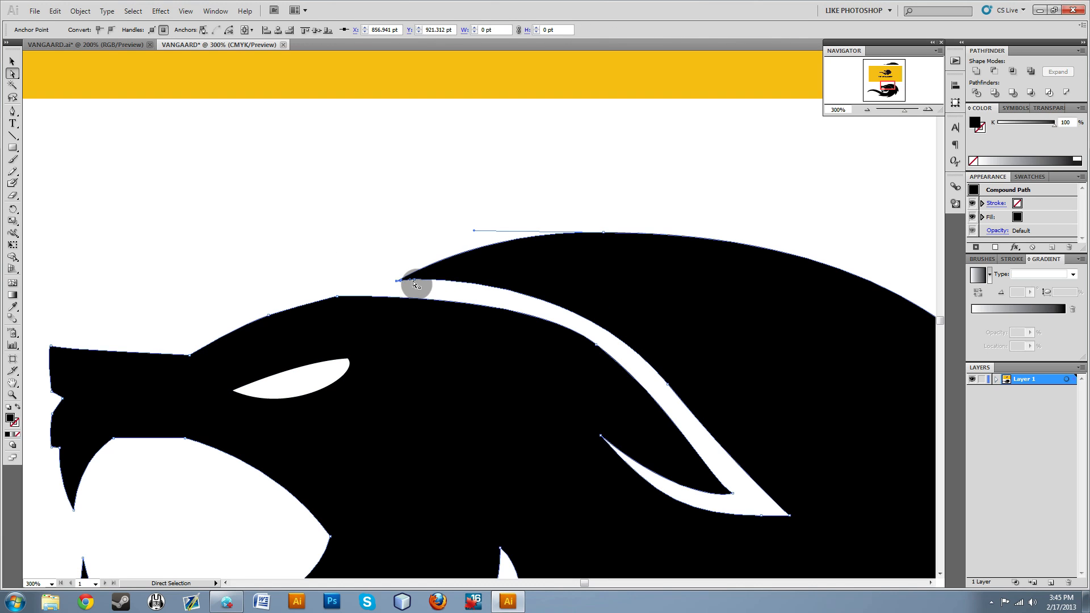
pyautogui.click(414, 284)
pyautogui.press('Up')
pyautogui.press('Right')
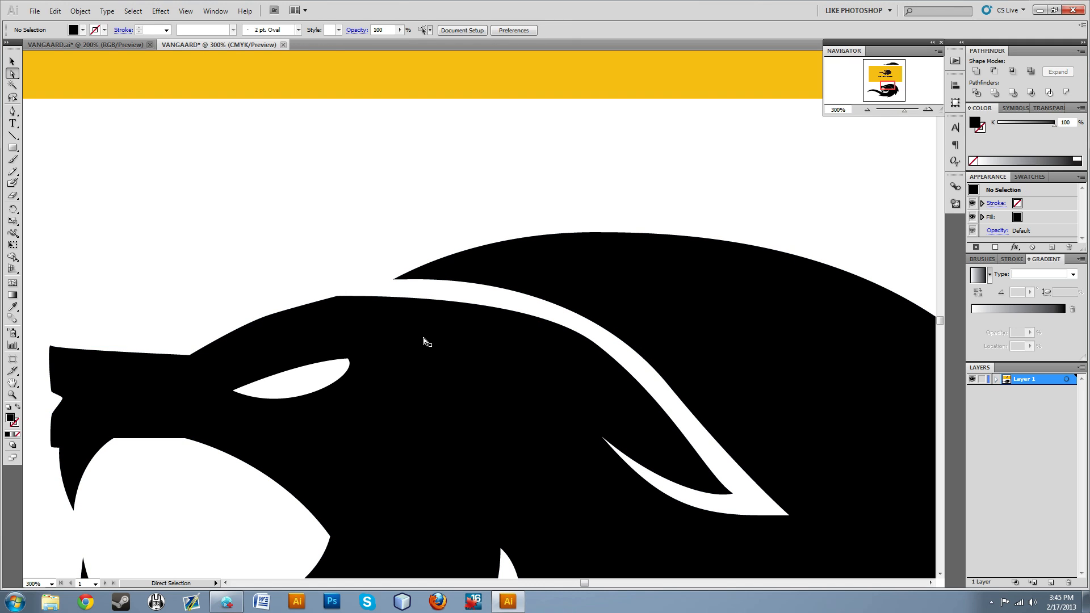
# Unlock all objects and delete the yellow Vangaard reference image above the lion.
pyautogui.scroll(-5, 507, 355)
pyautogui.scroll(-1, 531, 377)
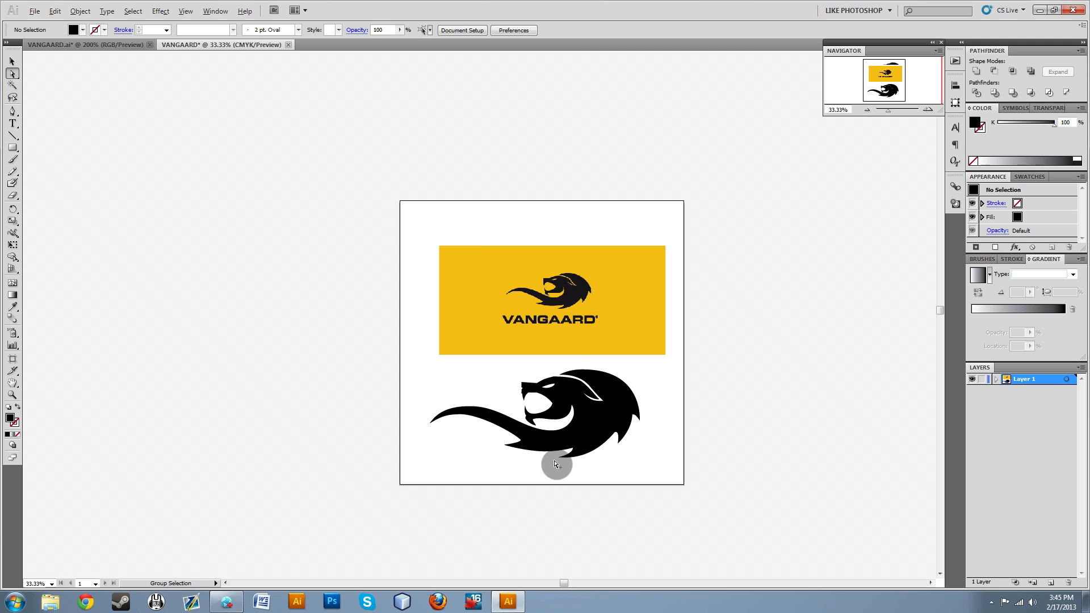
pyautogui.scroll(4, 555, 464)
pyautogui.scroll(-4, 554, 421)
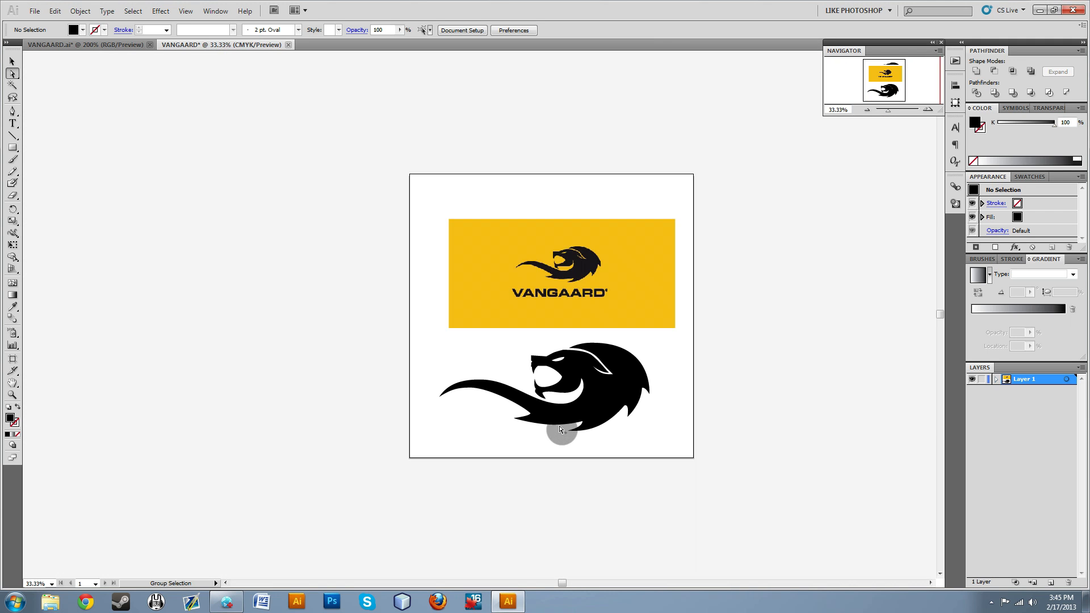
pyautogui.scroll(5, 562, 321)
pyautogui.scroll(-4, 548, 325)
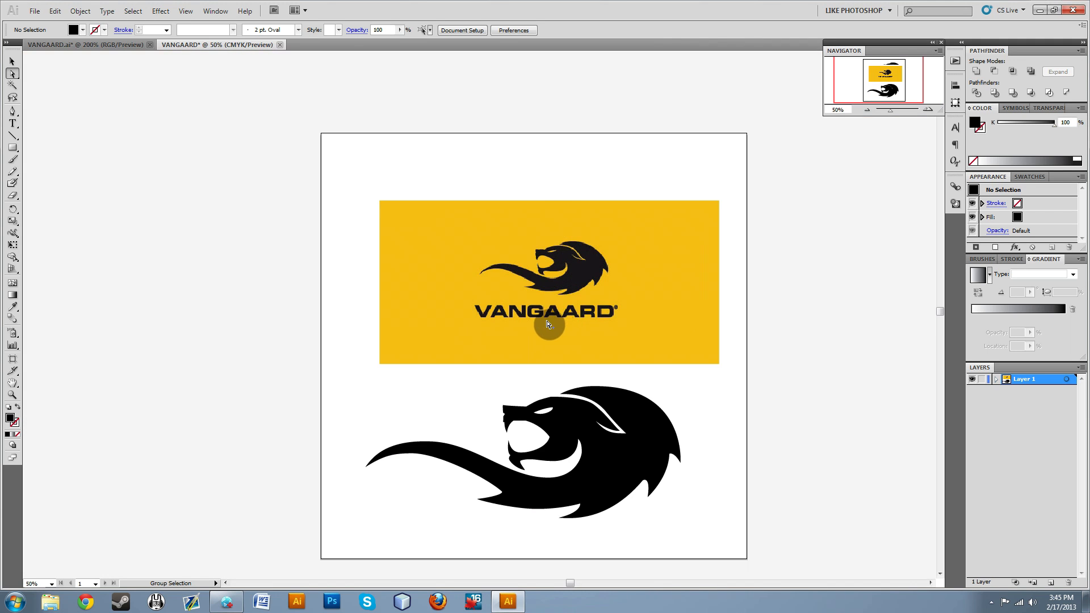
pyautogui.moveTo(780, 378); pyautogui.dragTo(388, 184)
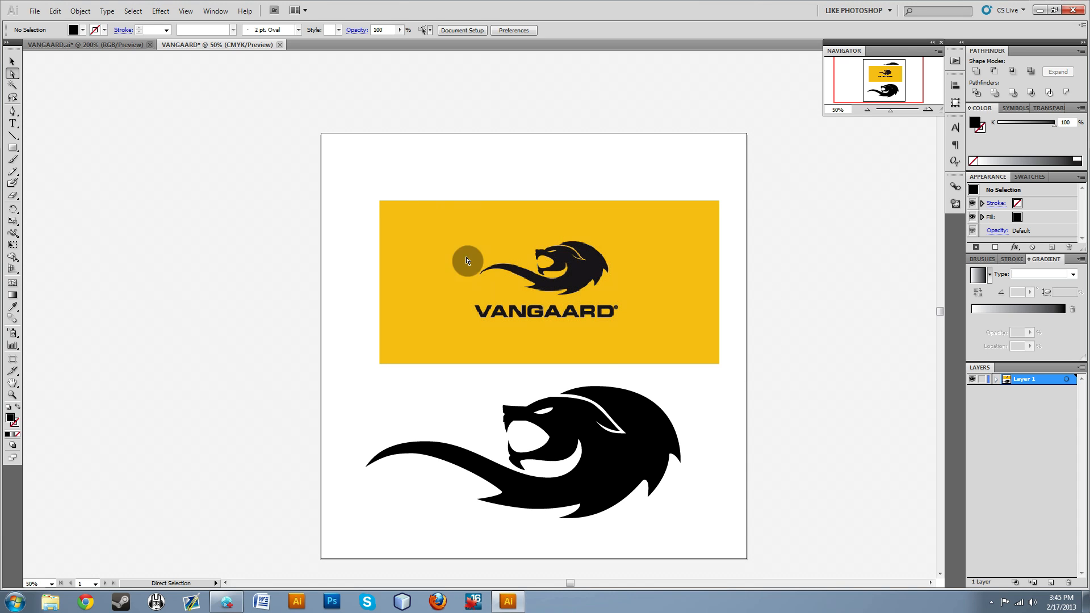
pyautogui.click(80, 12)
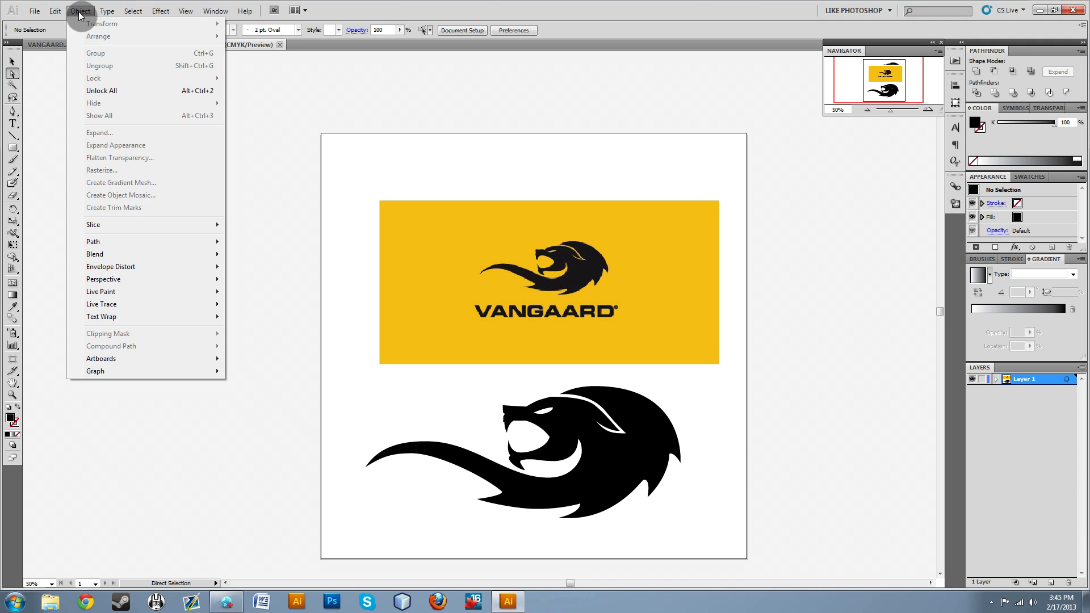
pyautogui.click(111, 92)
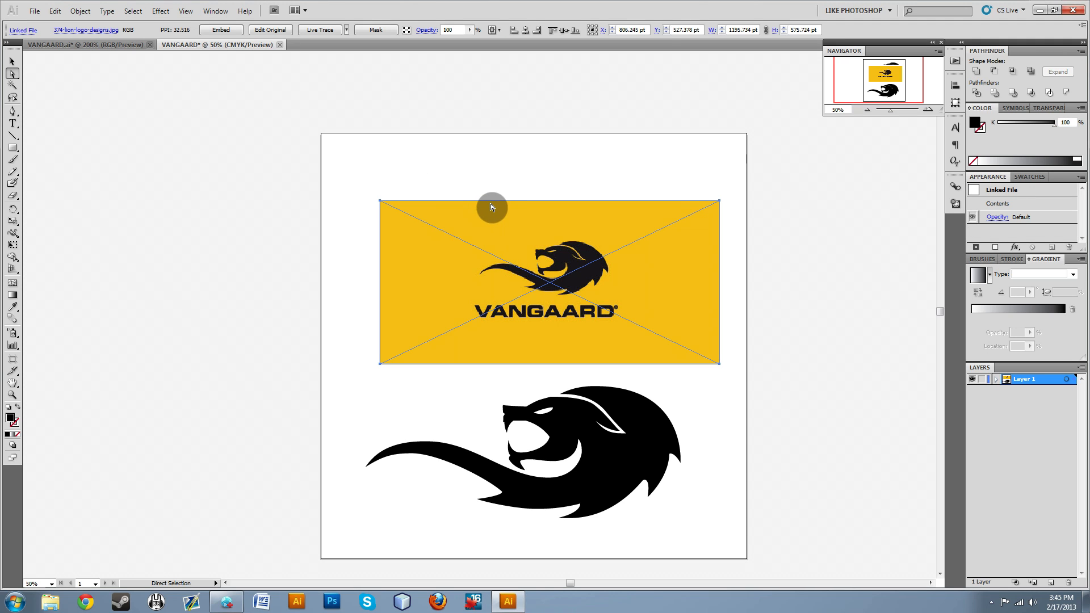
pyautogui.press('Delete')
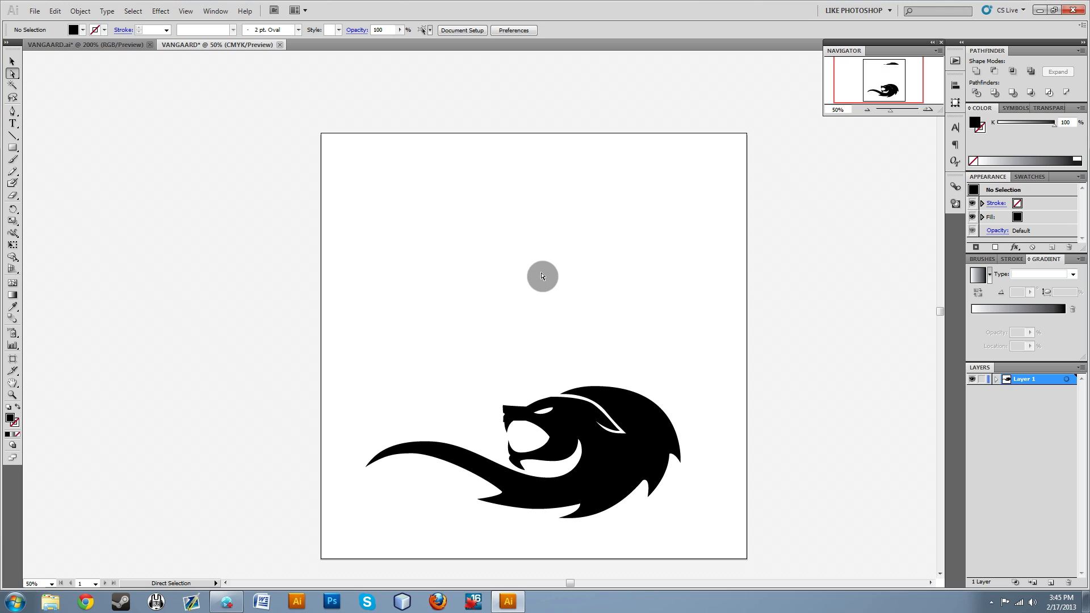
# Move the whole lion up and centre it horizontally and vertically on the artboard, aligned to the artboard, then deselect it.
pyautogui.moveTo(336, 282); pyautogui.dragTo(739, 556)
pyautogui.moveTo(643, 468); pyautogui.dragTo(635, 353)
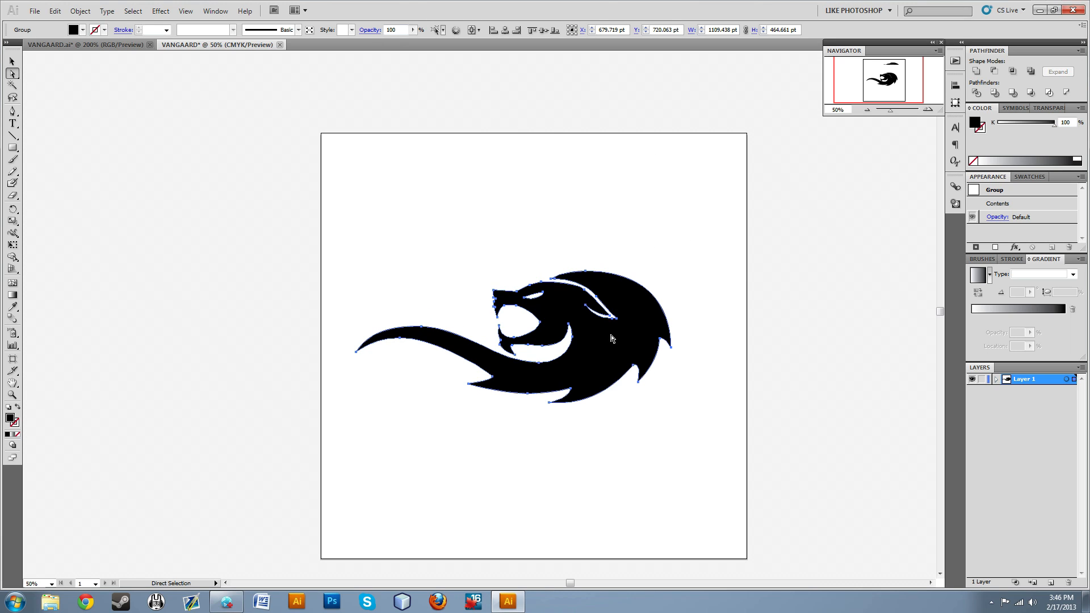
pyautogui.moveTo(347, 220); pyautogui.dragTo(798, 459)
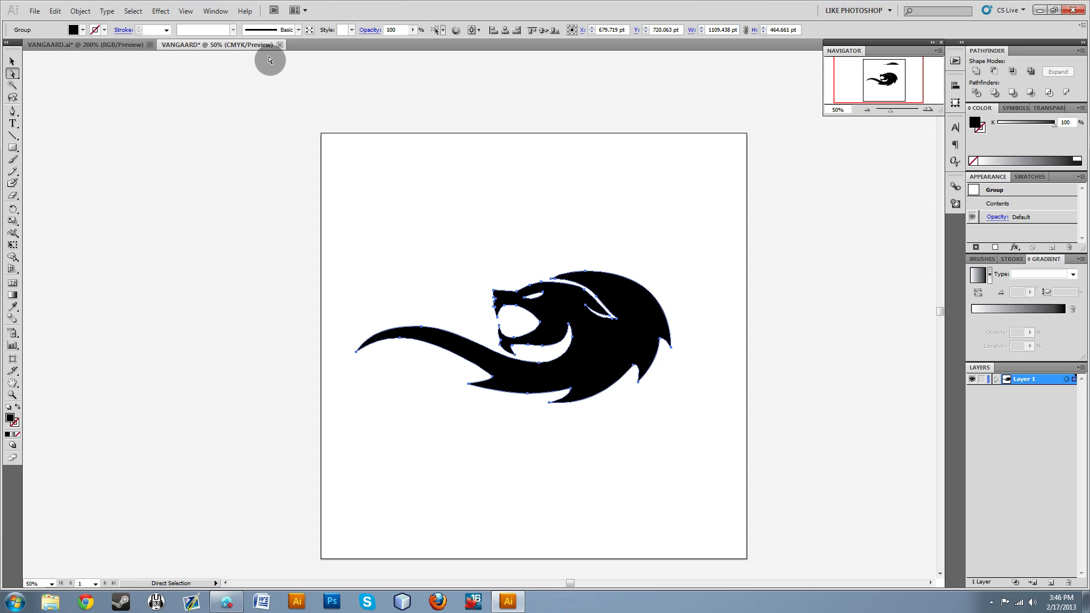
pyautogui.click(472, 32)
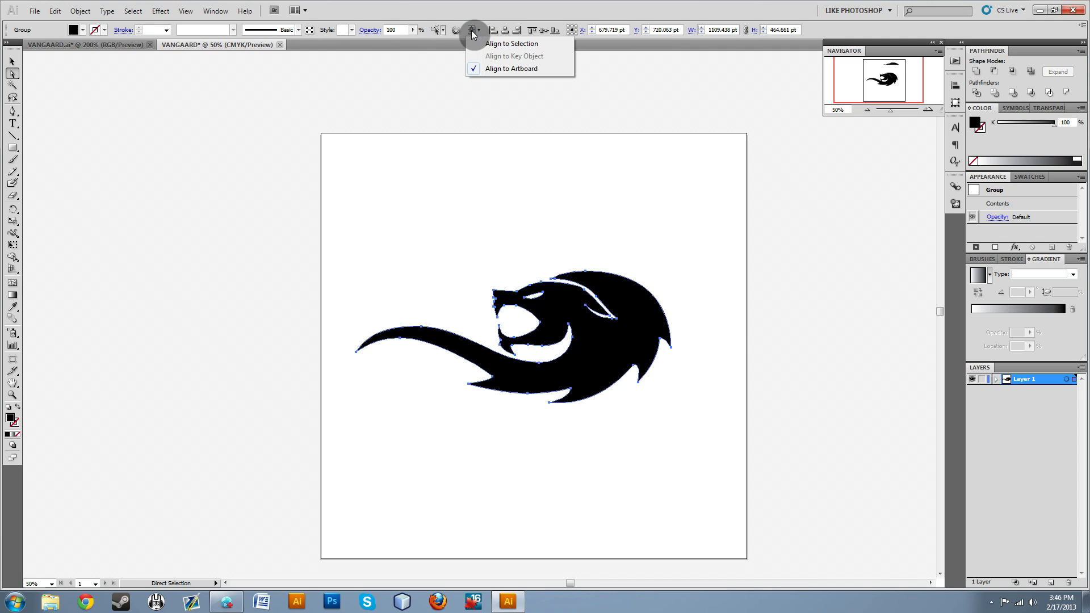
pyautogui.click(496, 69)
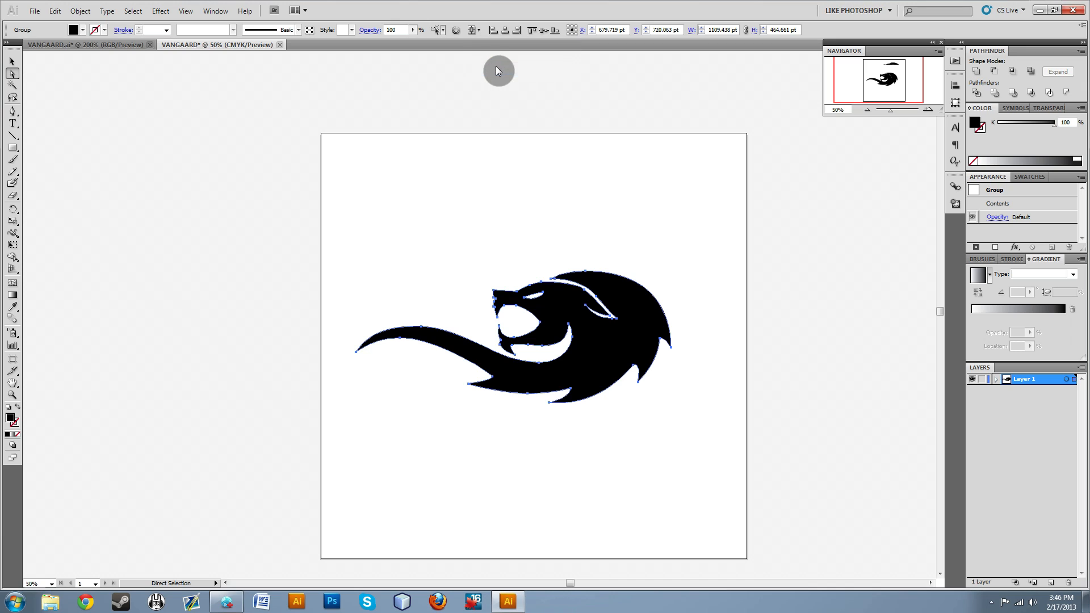
pyautogui.click(503, 30)
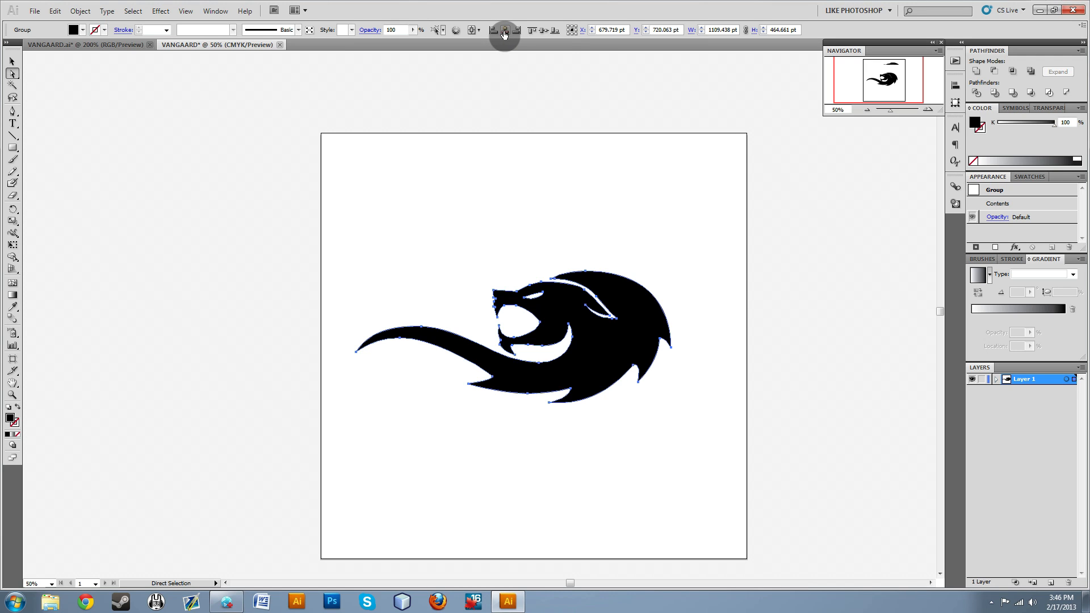
pyautogui.click(504, 31)
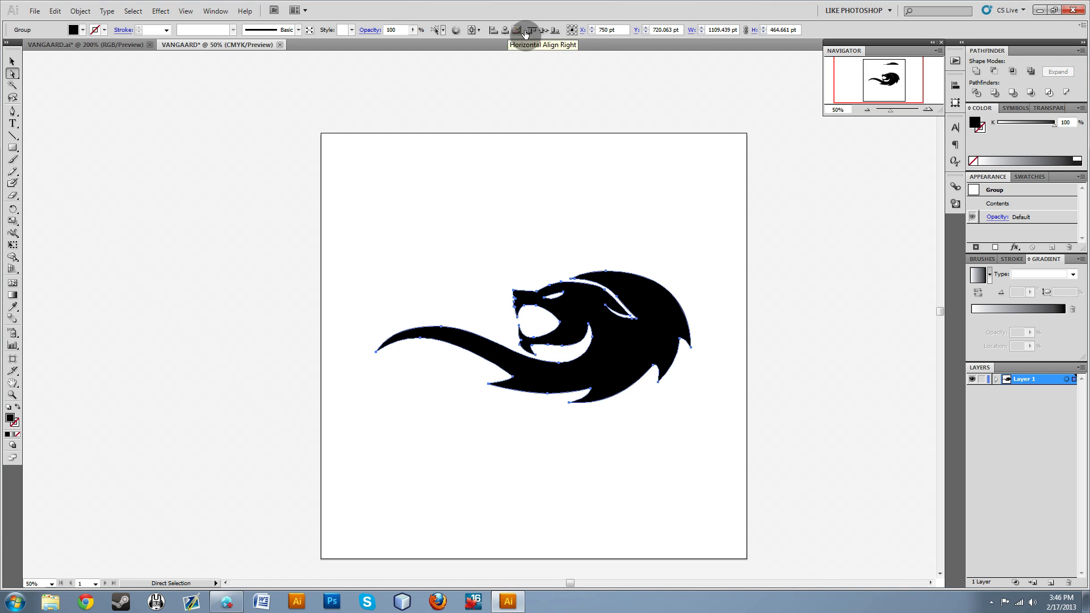
pyautogui.click(543, 35)
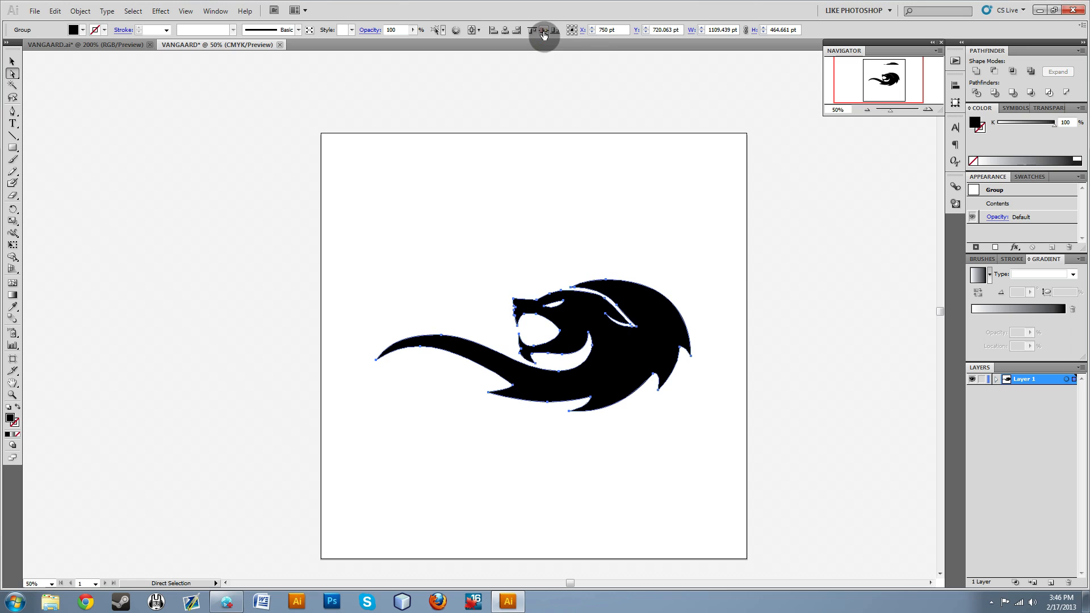
pyautogui.click(533, 177)
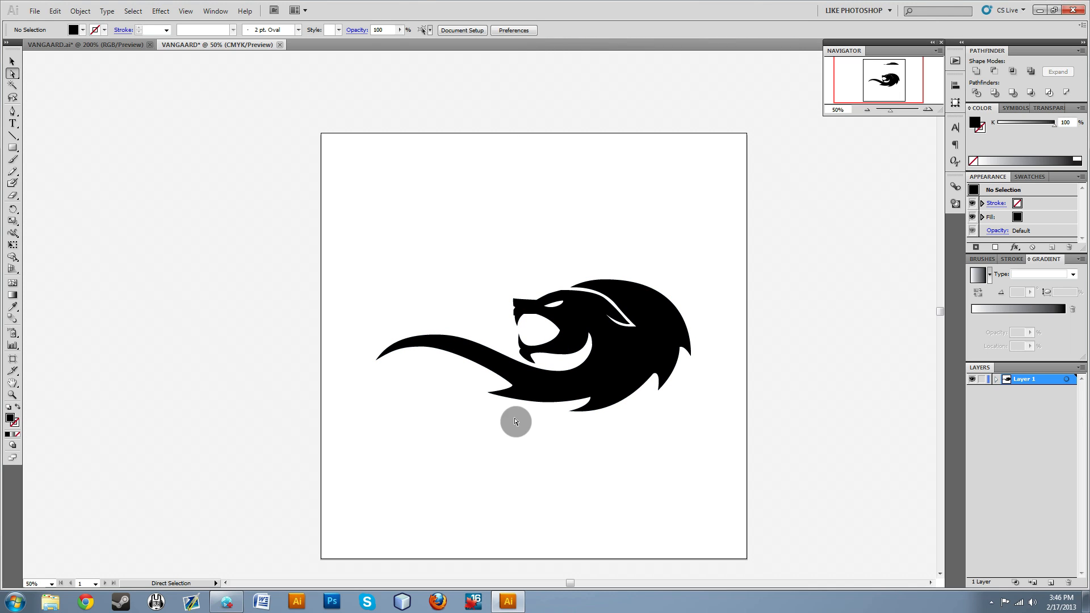
pyautogui.press('t')
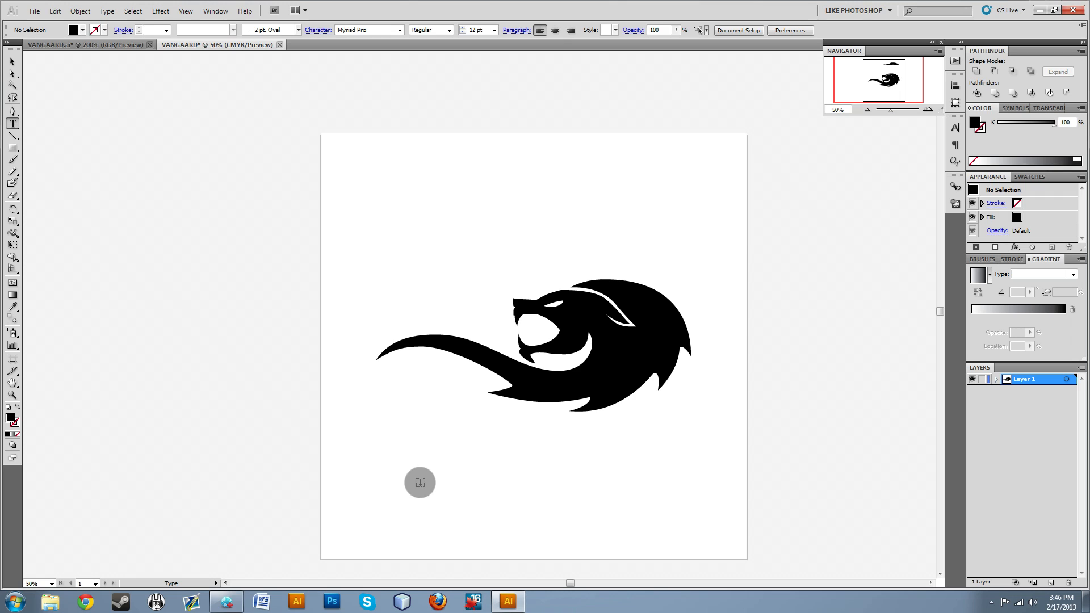
pyautogui.click(420, 483)
pyautogui.click(13, 62)
pyautogui.click(438, 442)
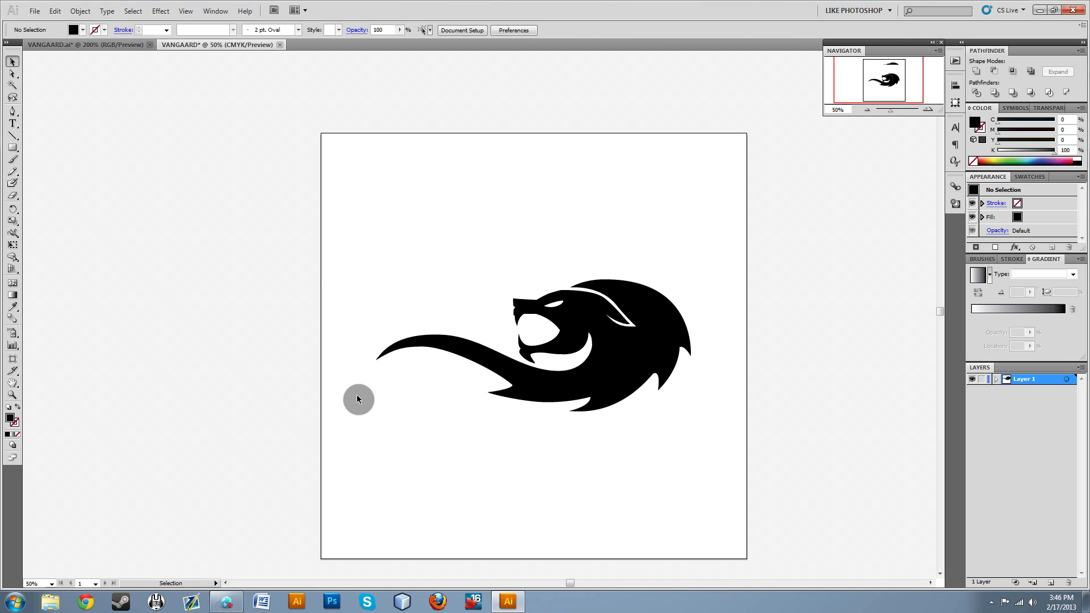
# Add a line of text reading VANGAARD below the lion with the Type tool.
pyautogui.click(14, 124)
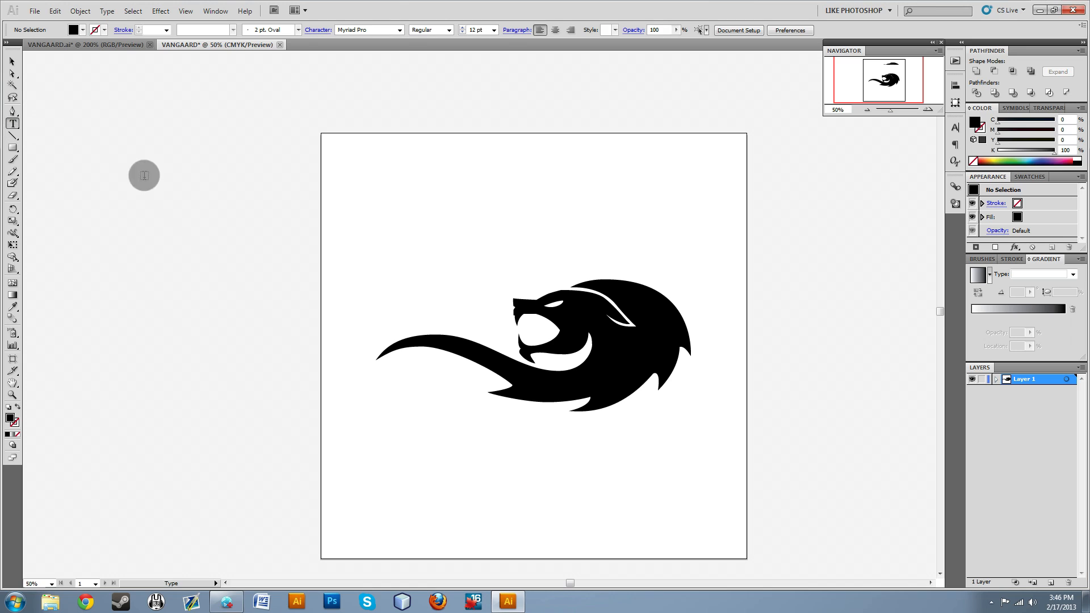
pyautogui.click(460, 477)
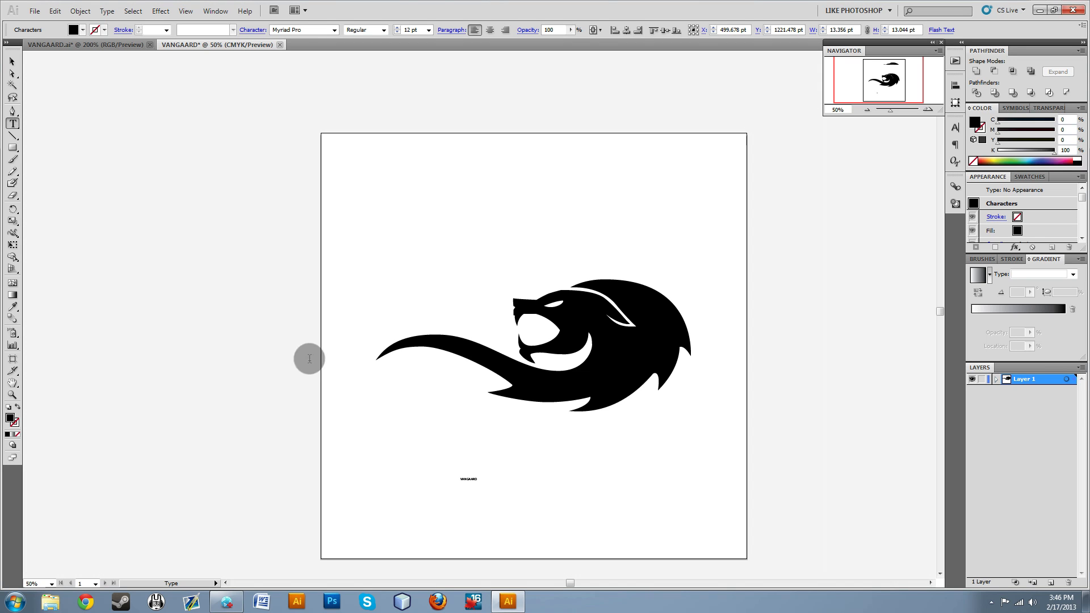
# Enlarge the VANGAARD text below the lion to about 173.5 pt.
pyautogui.click(12, 61)
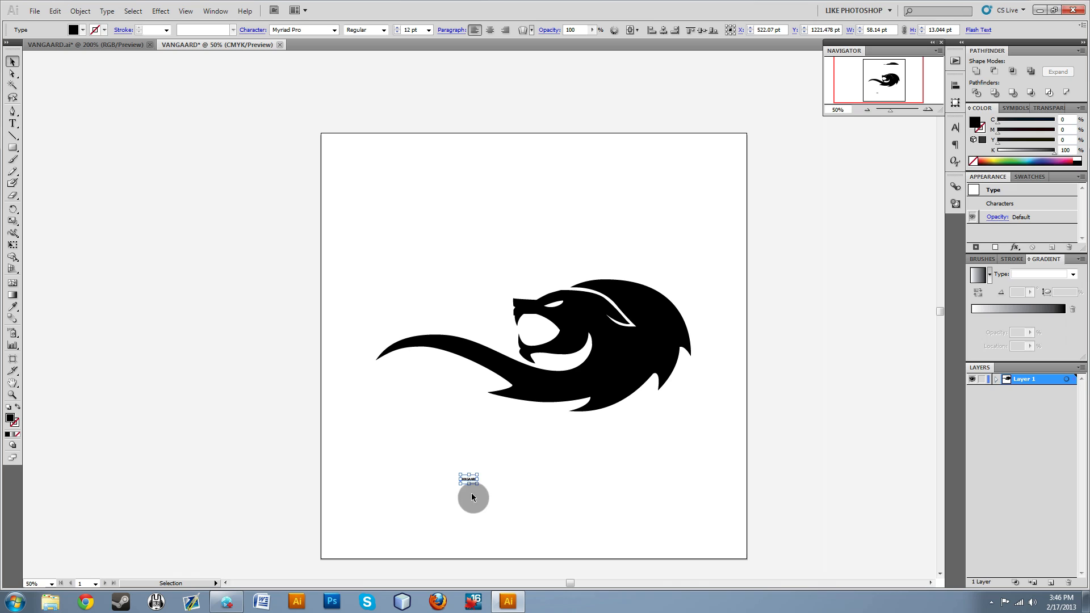
pyautogui.moveTo(476, 475); pyautogui.dragTo(754, 407)
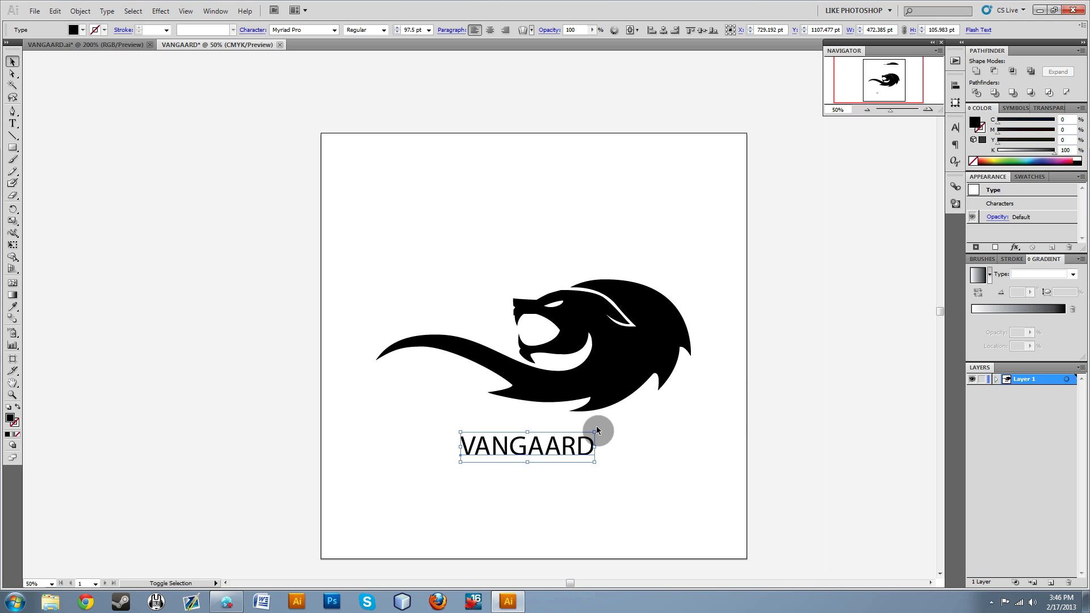
pyautogui.moveTo(595, 433); pyautogui.dragTo(606, 457)
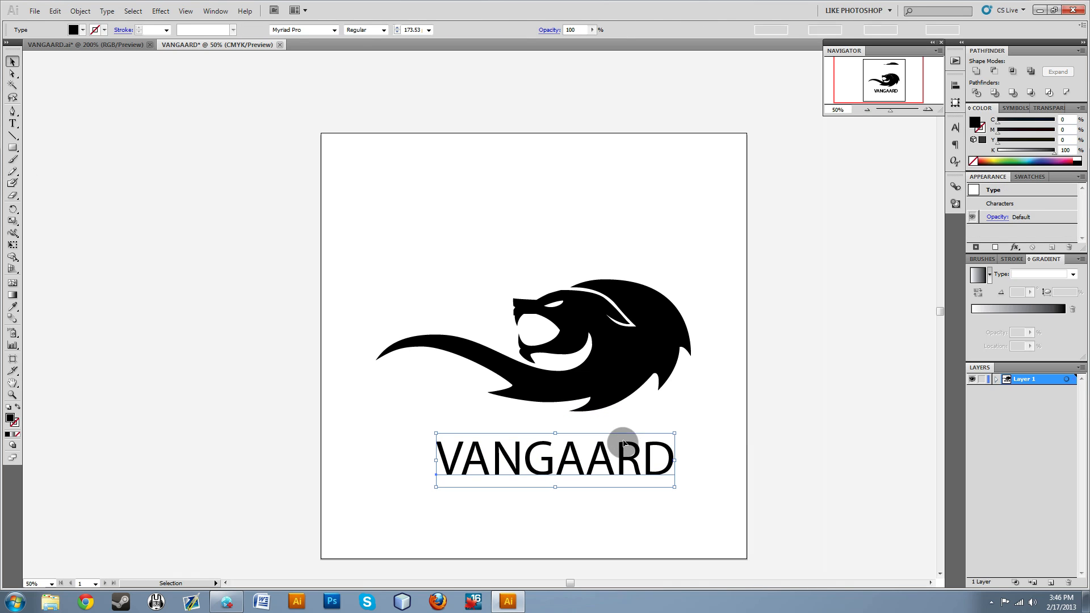
# Try Niagara Engraved on the VANGAARD text, settling on the Padaloma Italic font.
pyautogui.click(335, 29)
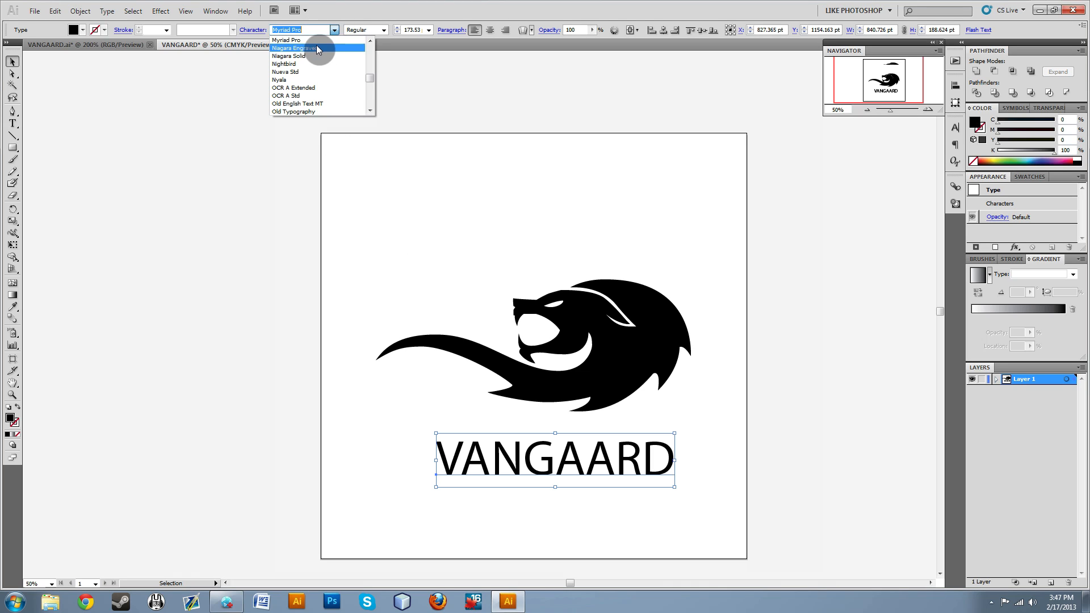
pyautogui.click(316, 46)
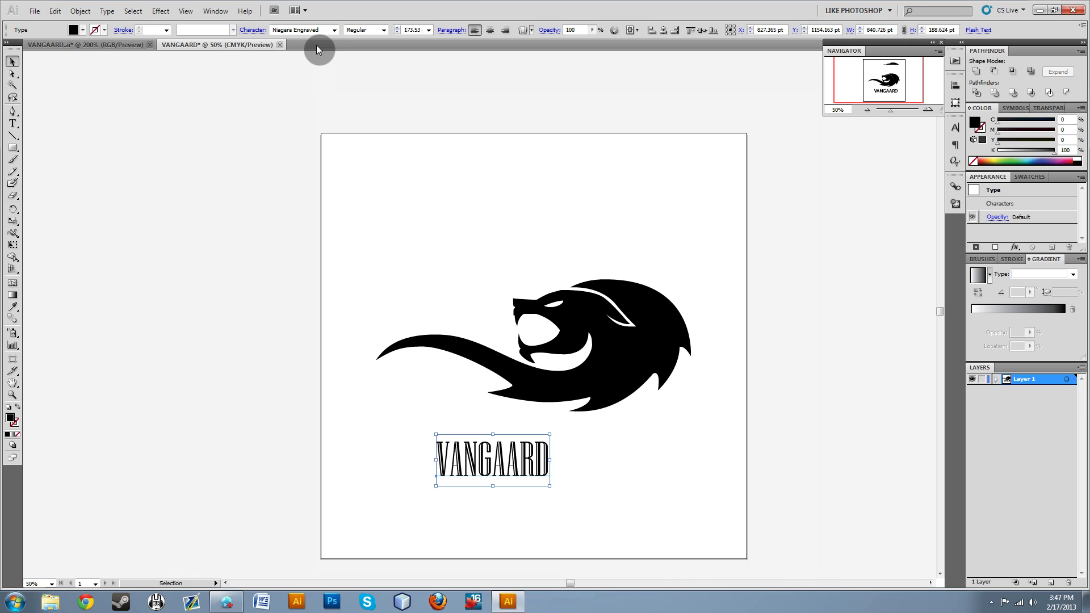
pyautogui.click(334, 30)
pyautogui.scroll(-10, 370, 81)
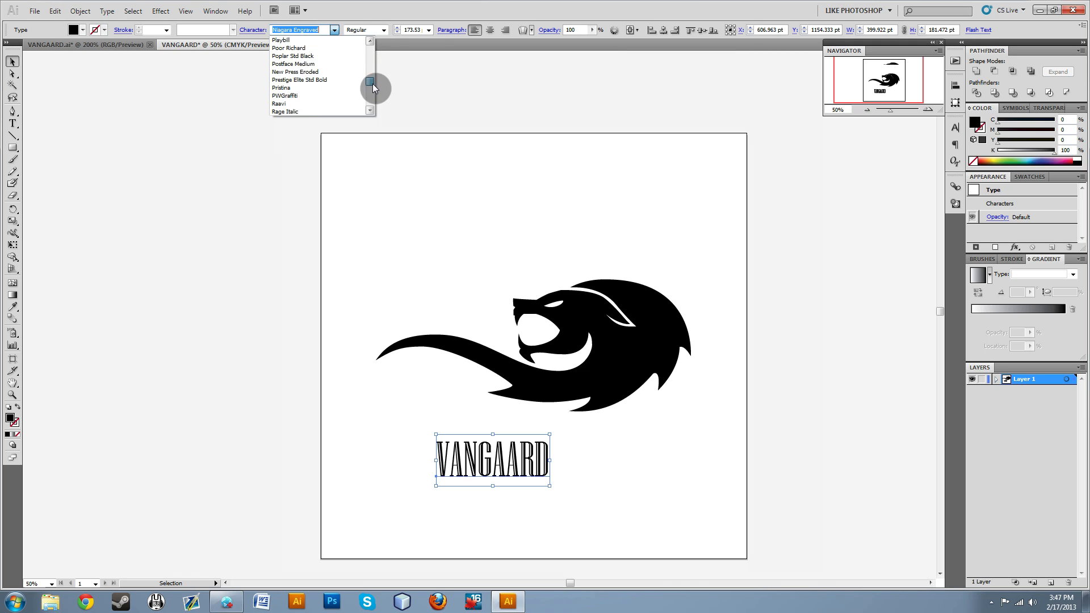
pyautogui.scroll(3, 325, 67)
pyautogui.click(297, 71)
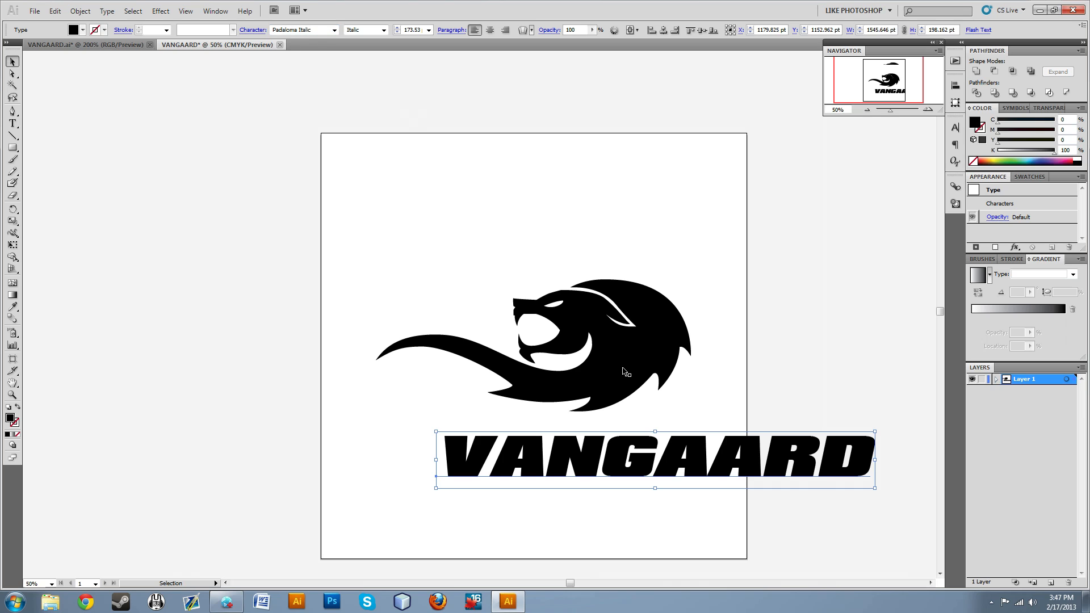
# Scale the VANGAARD wordmark down to about 130.55 pt and place it directly beneath the lion, matching the lion's width.
pyautogui.moveTo(876, 488); pyautogui.dragTo(802, 479)
pyautogui.moveTo(689, 451); pyautogui.dragTo(621, 373)
pyautogui.moveTo(735, 399); pyautogui.dragTo(653, 458)
pyautogui.click(720, 399)
pyautogui.click(588, 437)
# Select the lion and the wordmark together and move them slightly up on the artboard.
pyautogui.keyDown('shift'); pyautogui.click(616, 357); pyautogui.keyUp('shift')
pyautogui.click(679, 370)
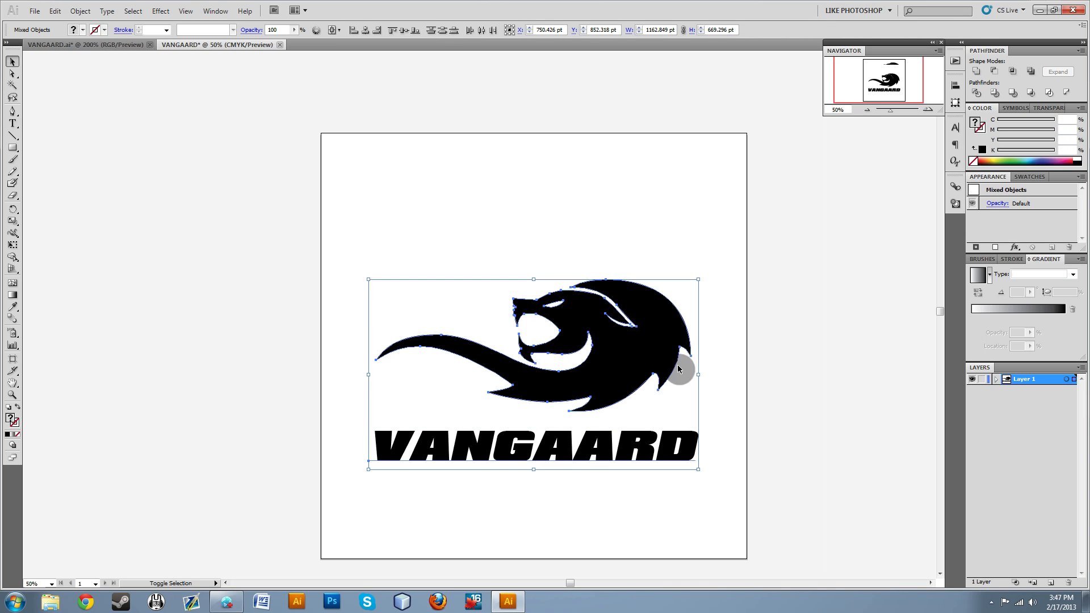
pyautogui.click(735, 384)
pyautogui.click(641, 441)
pyautogui.keyDown('shift'); pyautogui.click(617, 347); pyautogui.keyUp('shift')
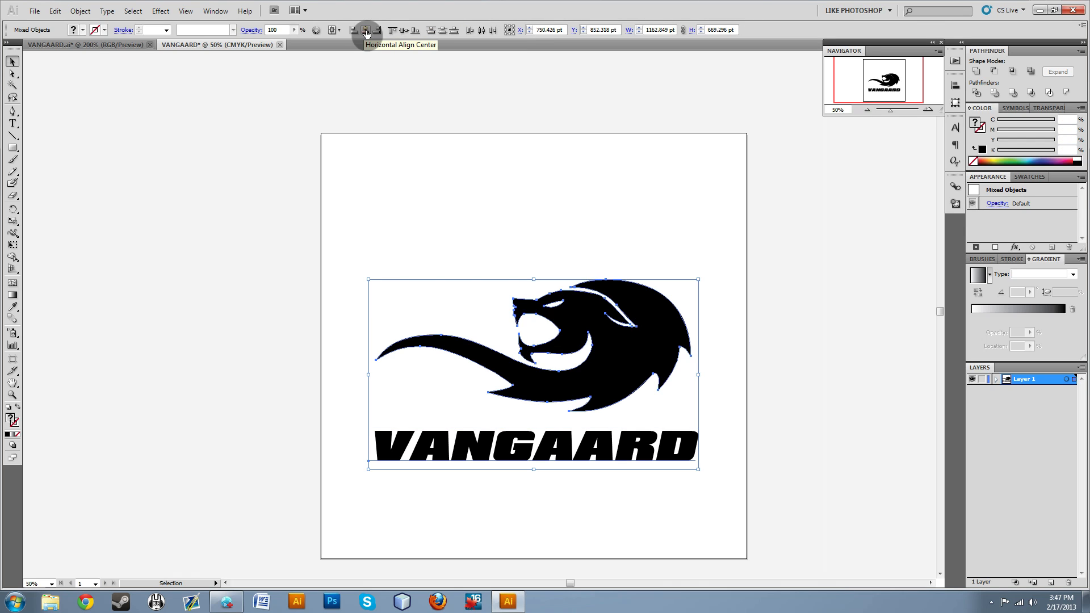
pyautogui.moveTo(627, 350); pyautogui.dragTo(622, 327)
pyautogui.click(552, 210)
# Group the lion with the VANGAARD wordmark and centre the group vertically on the artboard.
pyautogui.moveTo(652, 401); pyautogui.dragTo(772, 523)
pyautogui.hotkey('ctrl', 'g')
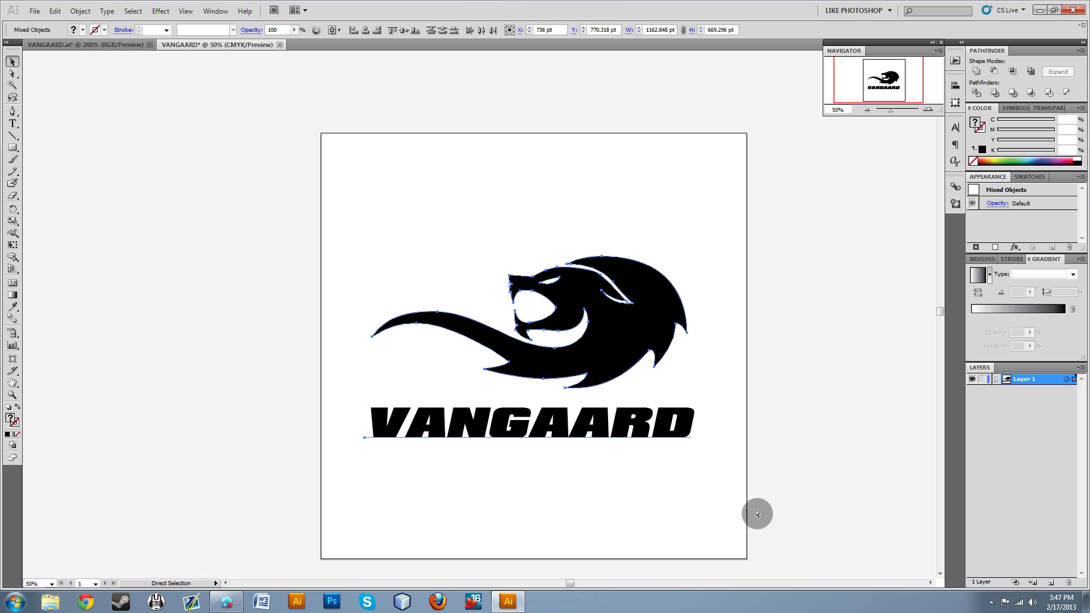
pyautogui.click(838, 425)
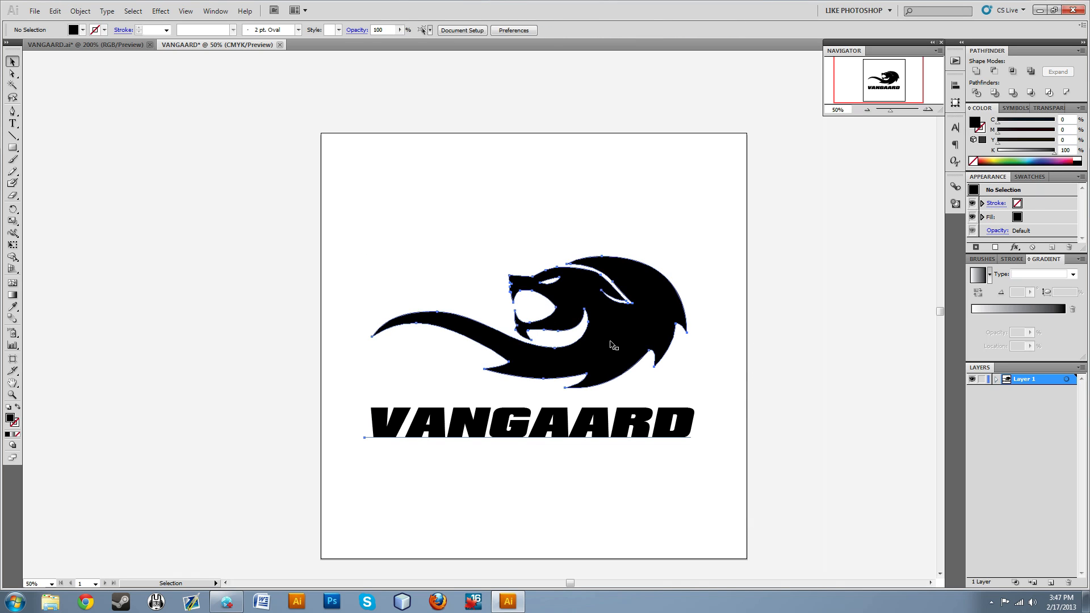
pyautogui.click(611, 344)
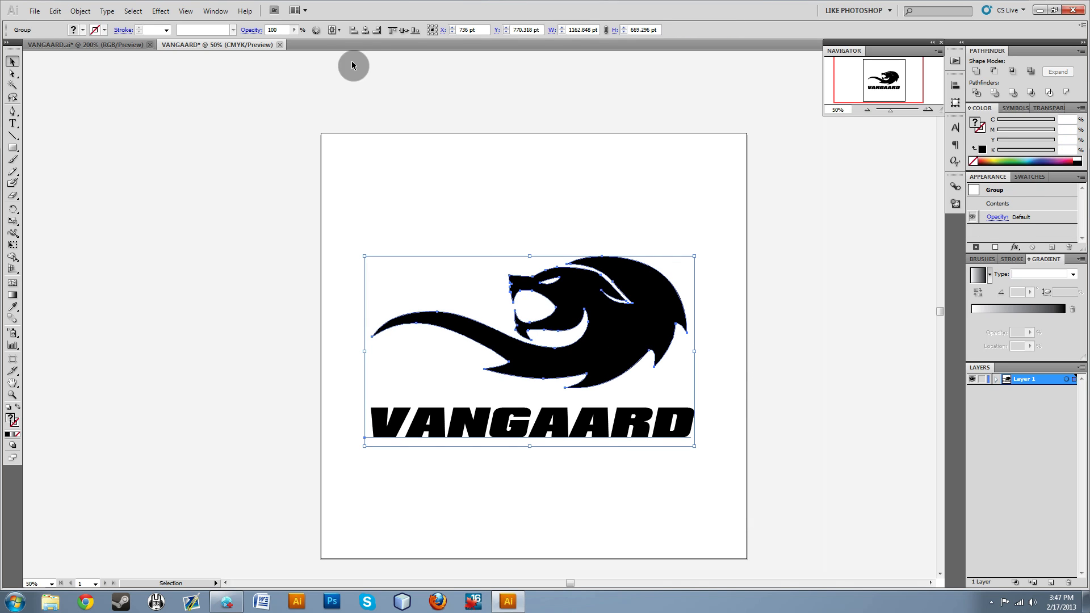
pyautogui.click(402, 33)
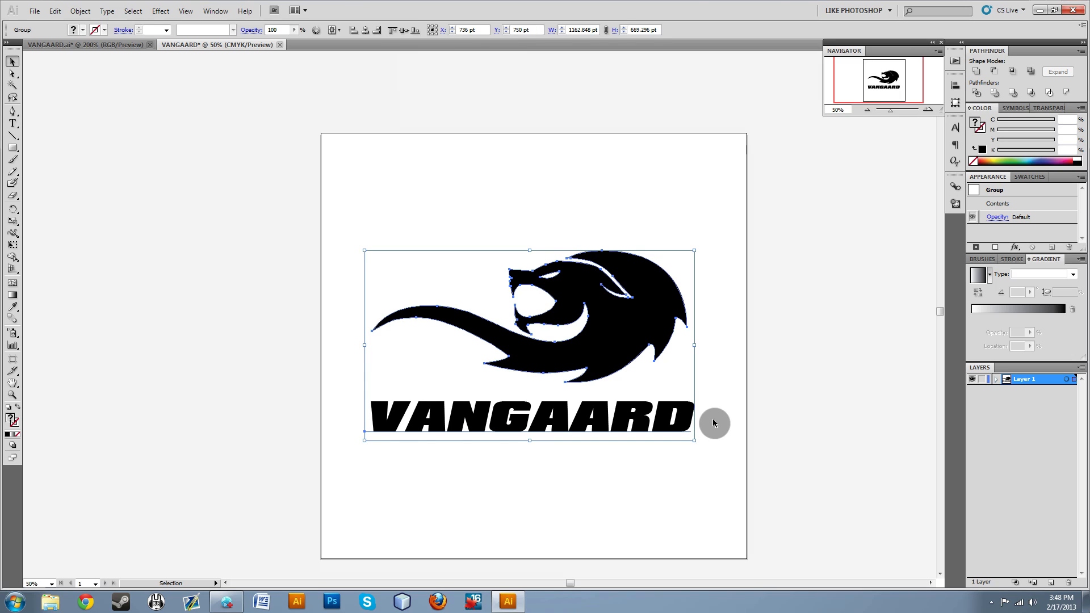
pyautogui.click(682, 551)
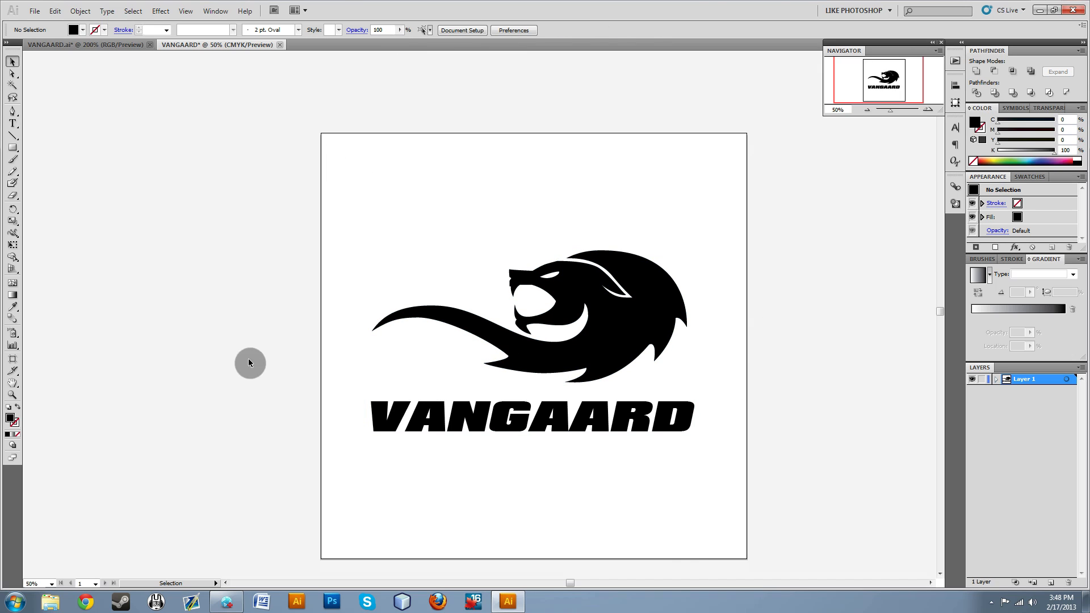
pyautogui.moveTo(755, 487); pyautogui.dragTo(206, 143)
pyautogui.click(761, 397)
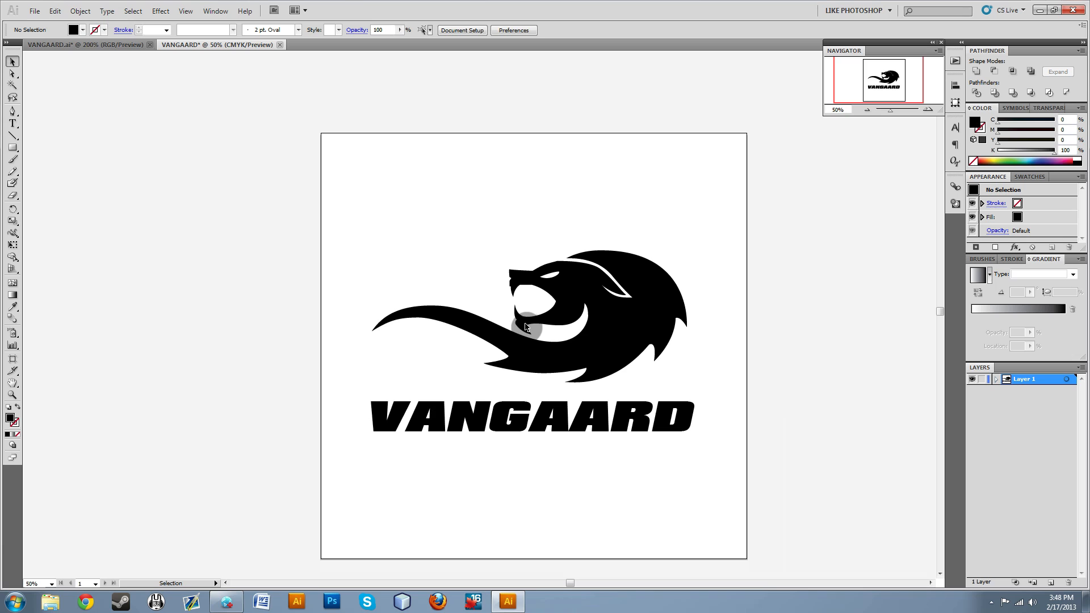
pyautogui.click(583, 418)
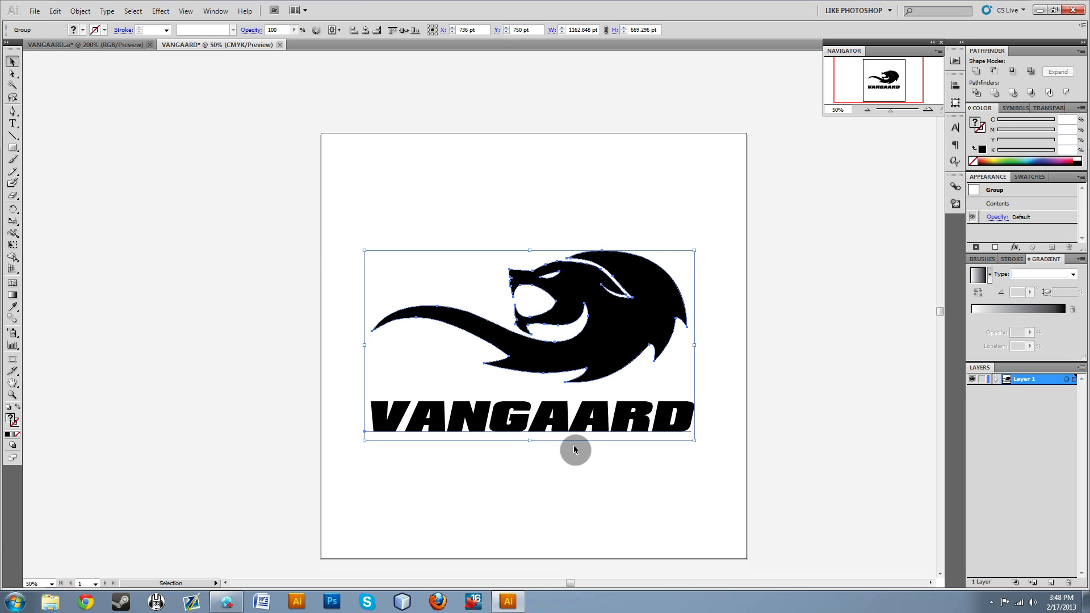
pyautogui.doubleClick(582, 419)
pyautogui.click(576, 423)
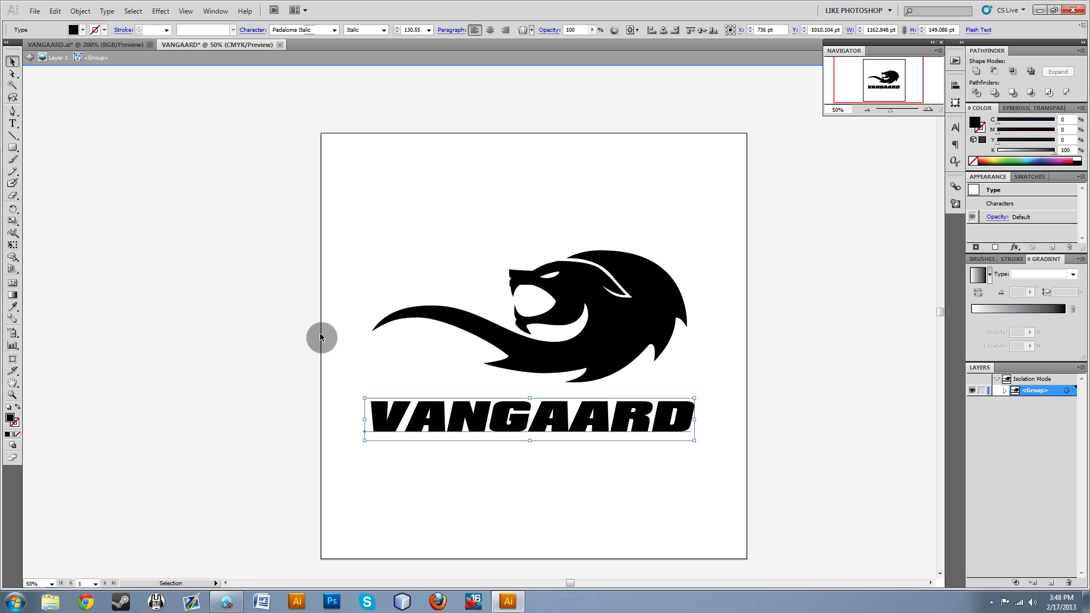
pyautogui.doubleClick(328, 351)
pyautogui.press('t')
pyautogui.doubleClick(430, 406)
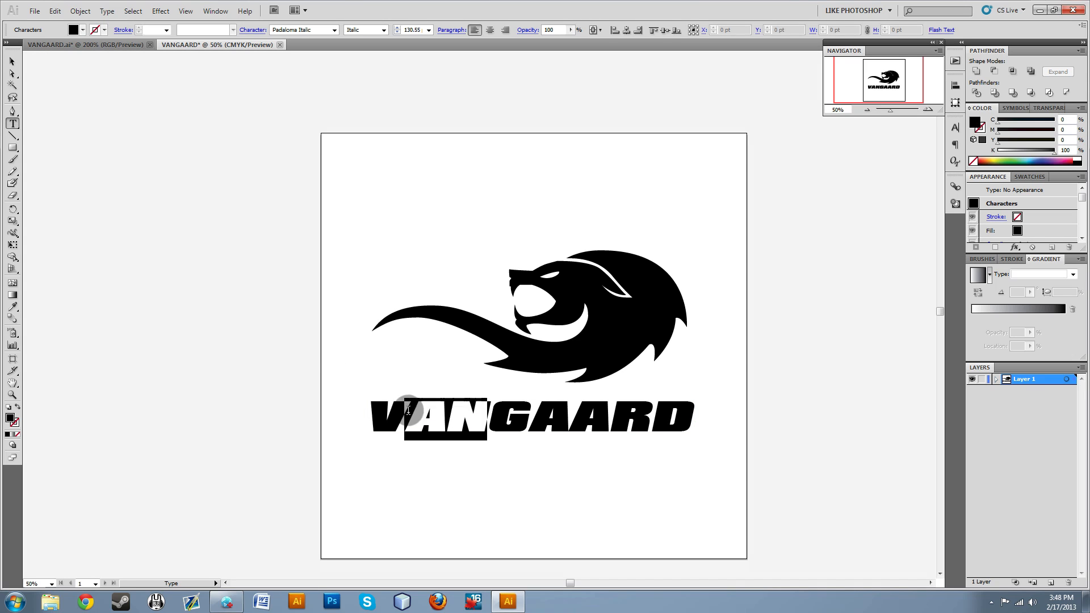
pyautogui.click(12, 61)
pyautogui.click(84, 90)
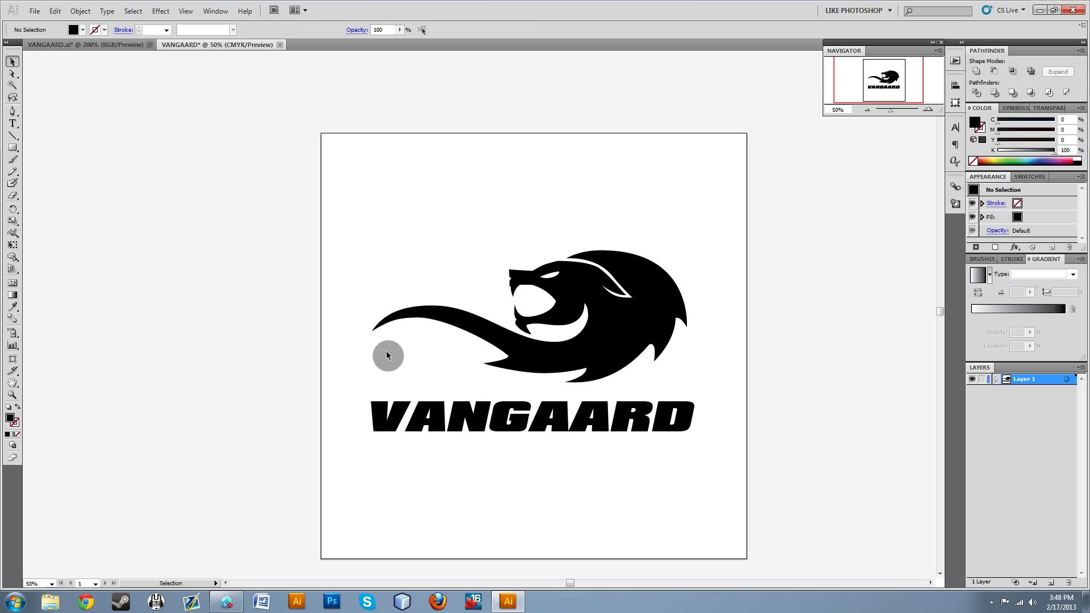
# Isolate the logo group and convert its VANGAARD text to outlines.
pyautogui.click(497, 429)
pyautogui.doubleClick(551, 438)
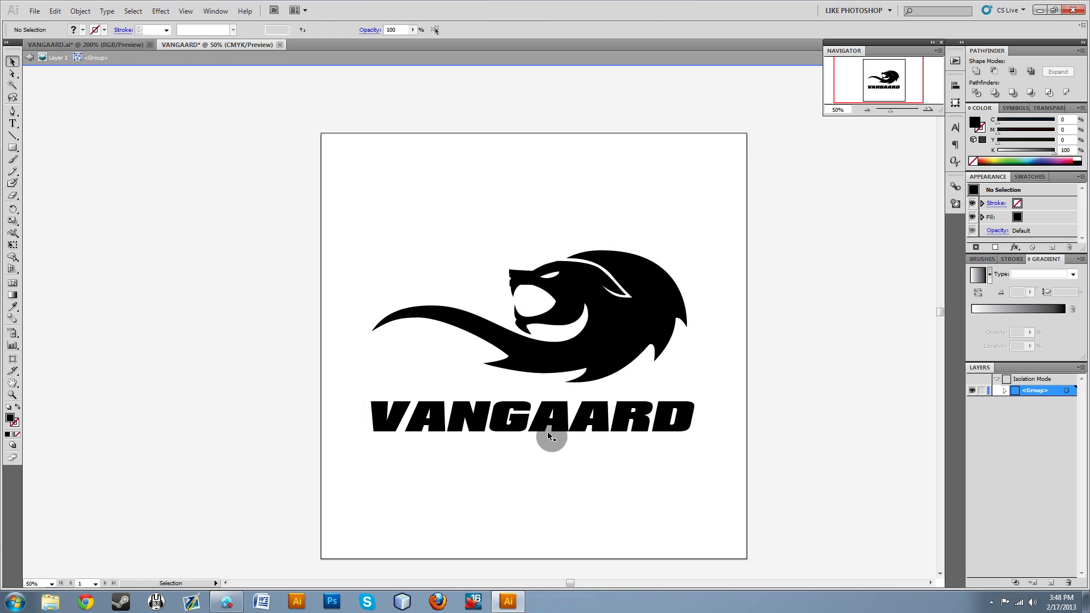
pyautogui.click(593, 427)
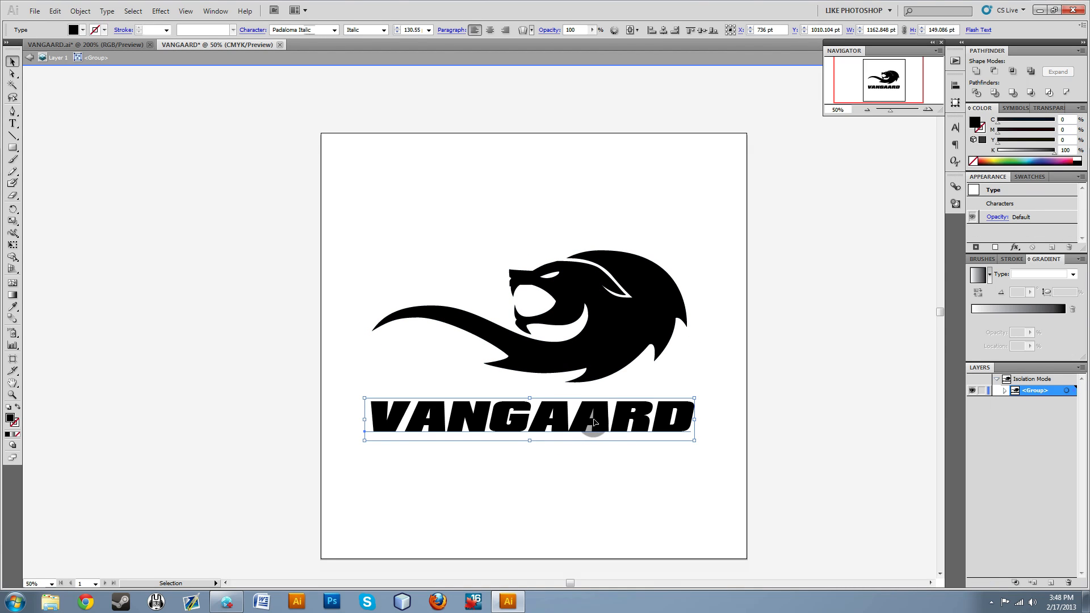
pyautogui.rightClick(592, 423)
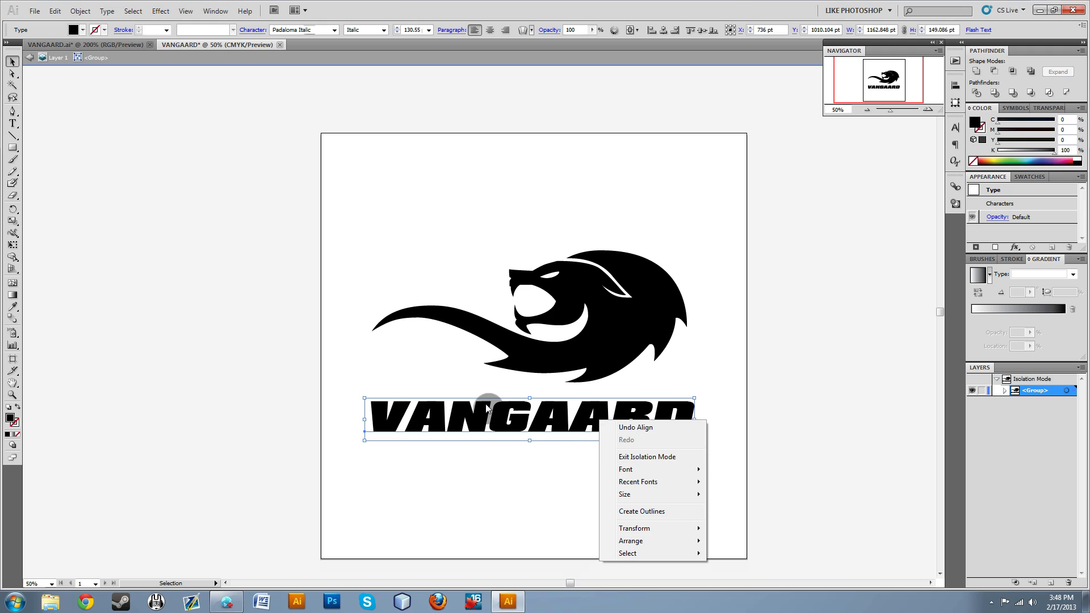
pyautogui.click(521, 417)
pyautogui.rightClick(516, 421)
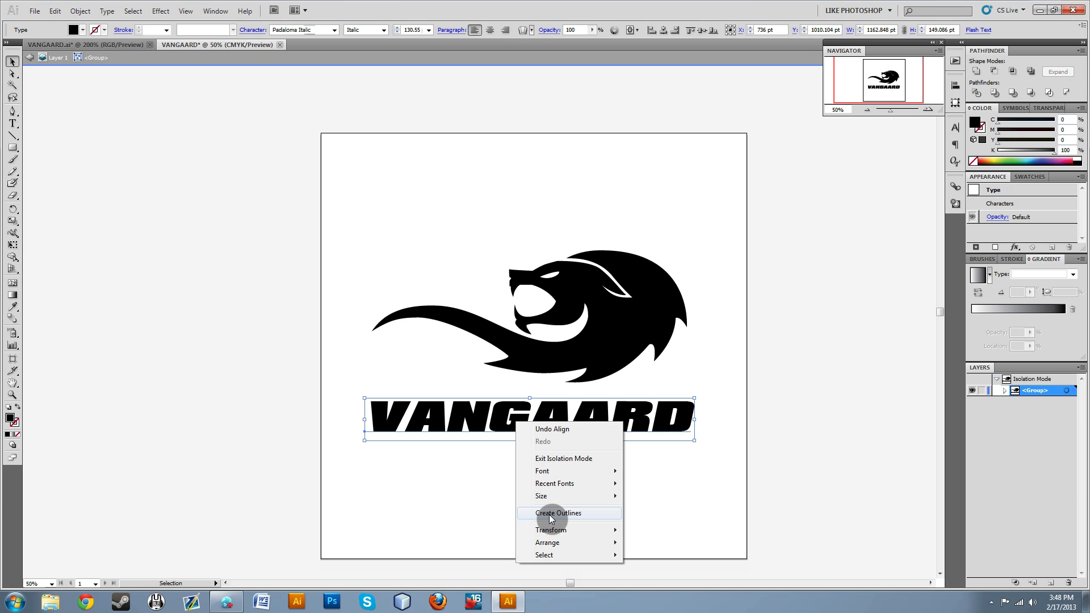
pyautogui.click(550, 513)
pyautogui.click(523, 435)
pyautogui.click(523, 435)
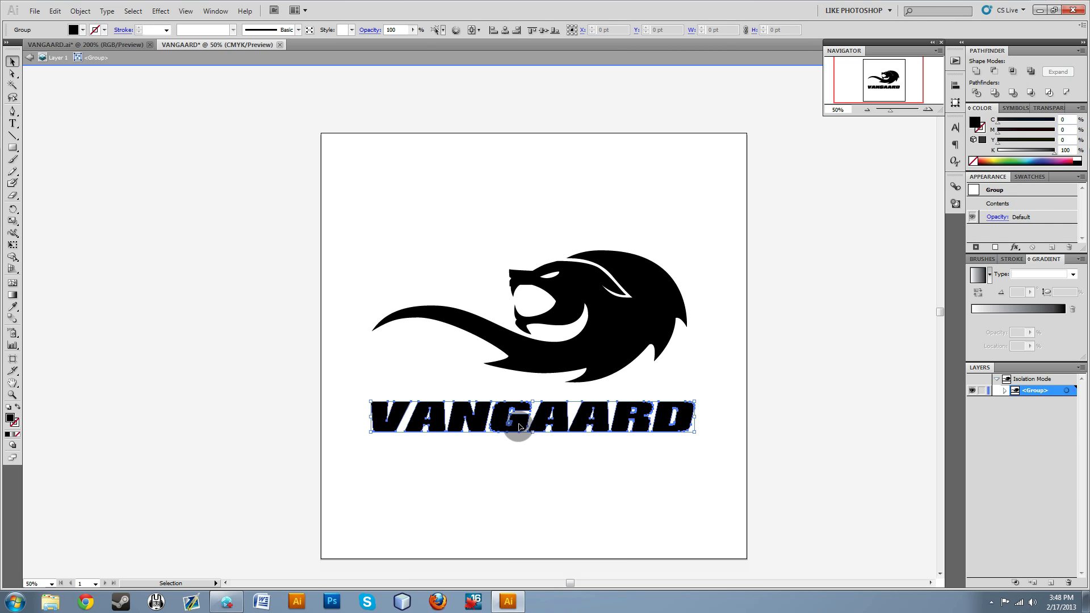
# Try shifting the inner corner anchor point of the letter G's crossbar.
pyautogui.scroll(5, 523, 432)
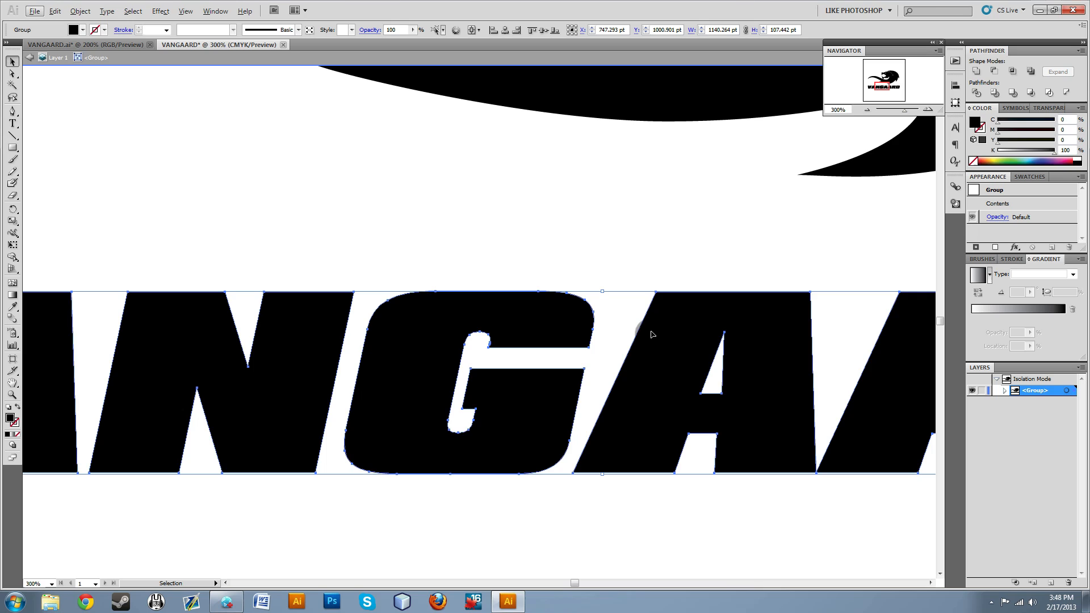
pyautogui.click(14, 74)
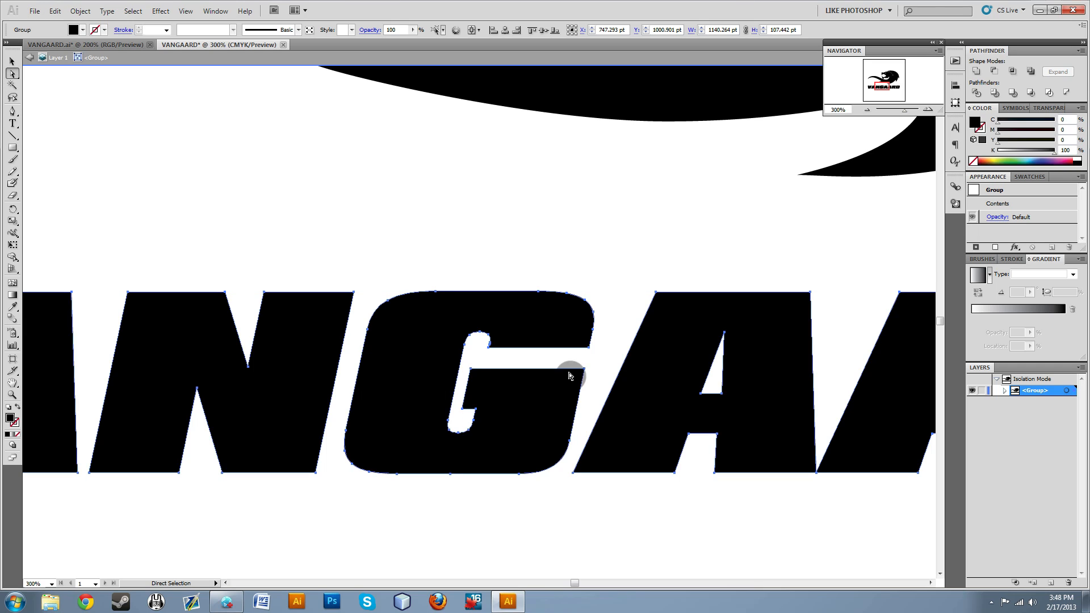
pyautogui.click(472, 371)
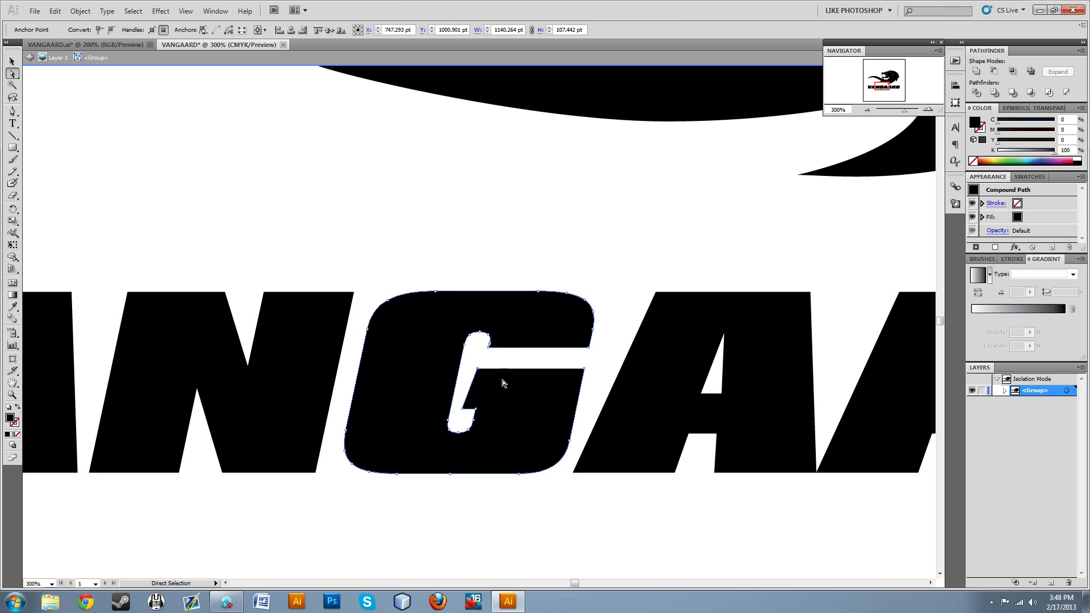
pyautogui.click(579, 243)
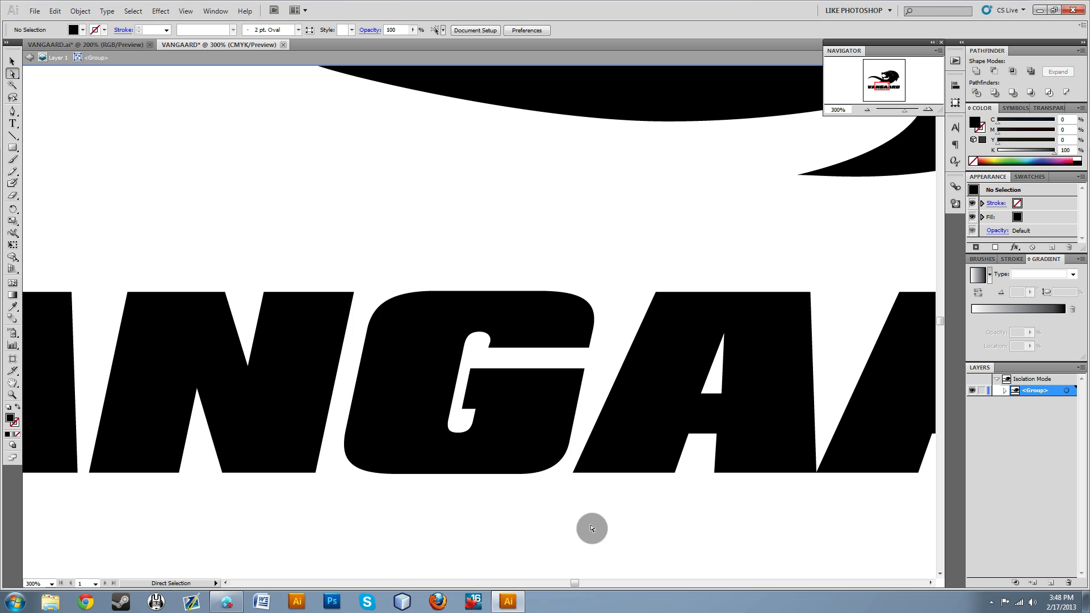
pyautogui.click(471, 371)
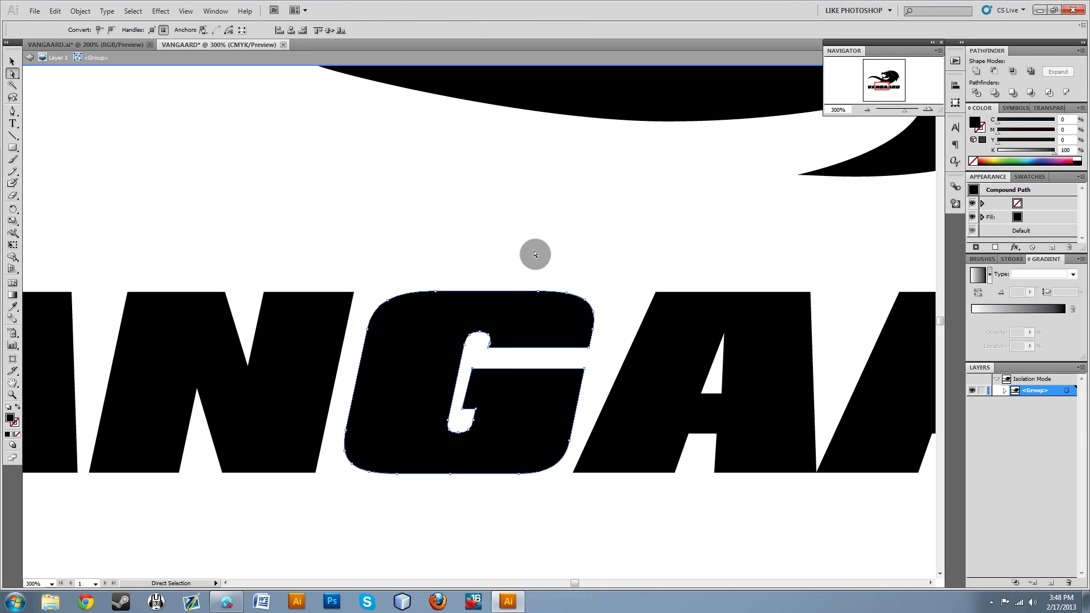
pyautogui.click(536, 255)
# Draw a rectangle about 1500 by 1092 pt spanning the artboard's width over the logo, filled yellow with C 9.8, M 0, Y 95.29, K 0.
pyautogui.scroll(-5, 548, 547)
pyautogui.scroll(-2, 547, 547)
pyautogui.scroll(2, 549, 551)
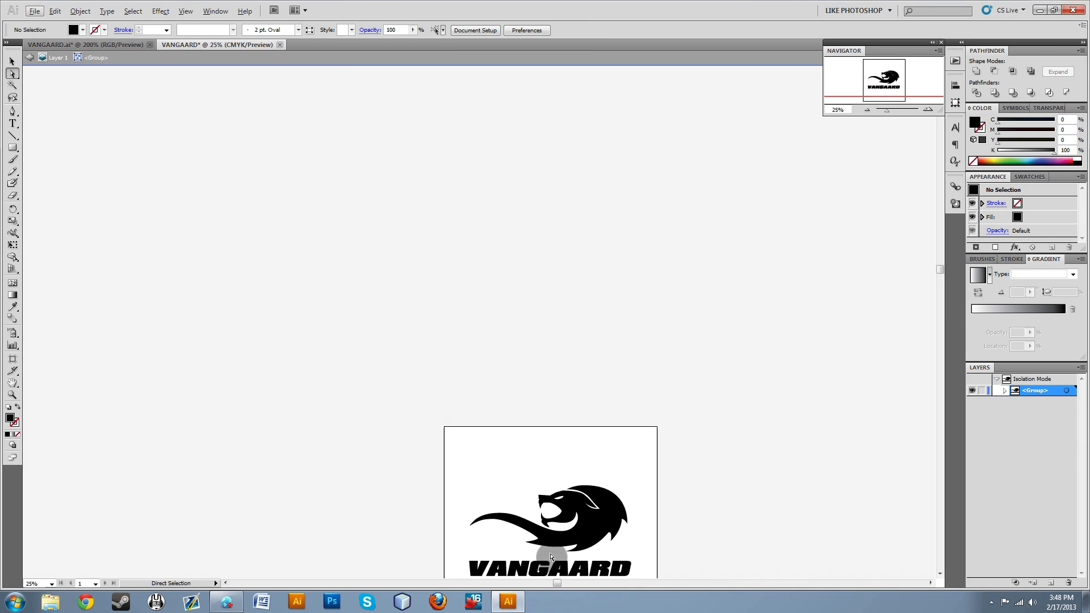
pyautogui.scroll(-6, 551, 558)
pyautogui.scroll(1, 576, 493)
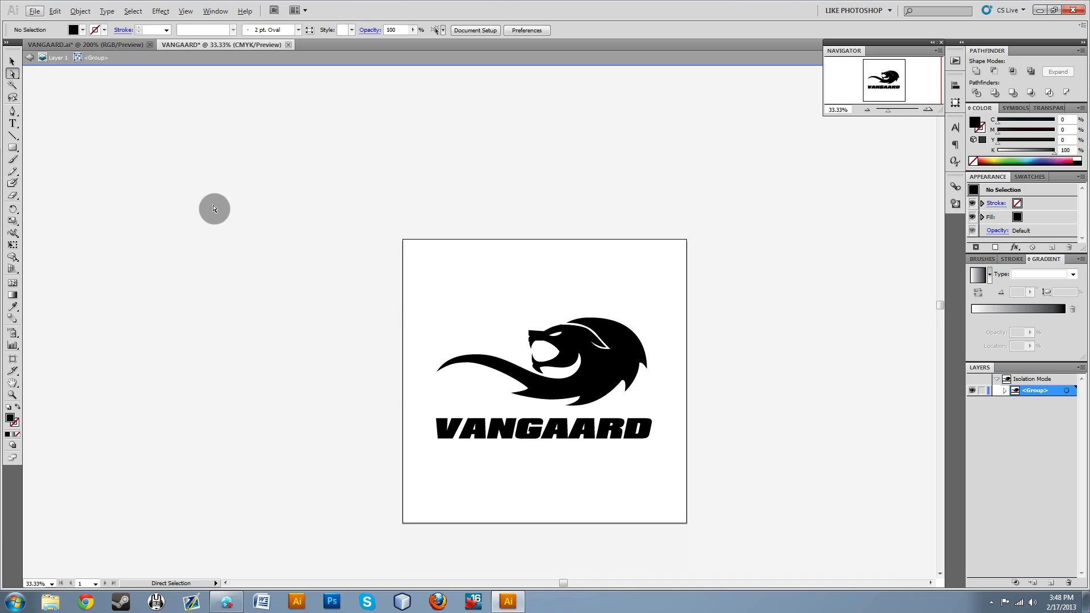
pyautogui.click(13, 149)
pyautogui.moveTo(403, 285); pyautogui.dragTo(687, 492)
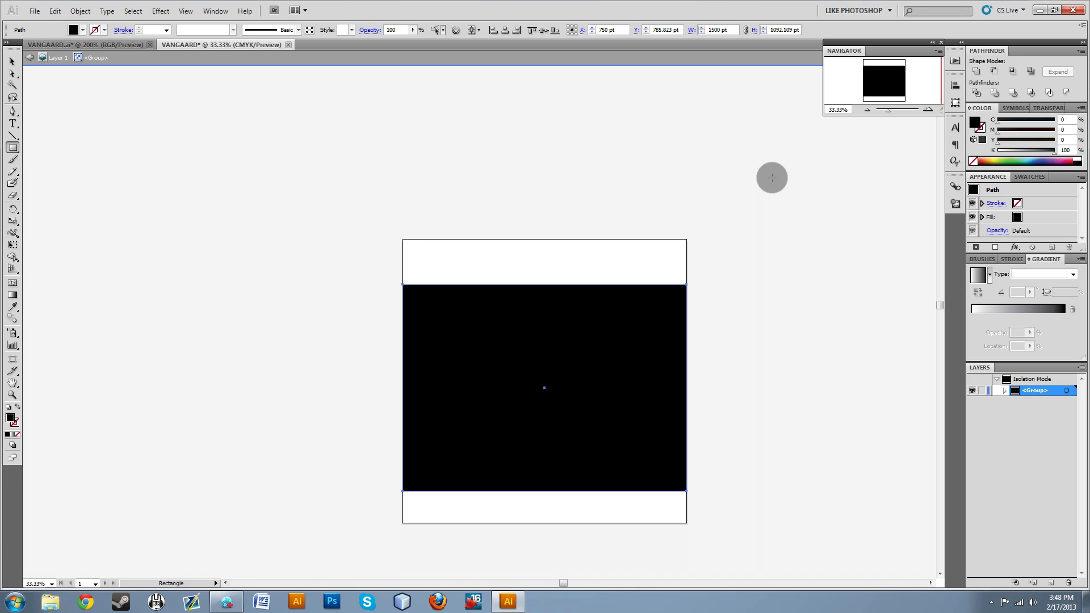
pyautogui.moveTo(1041, 159); pyautogui.dragTo(1000, 158)
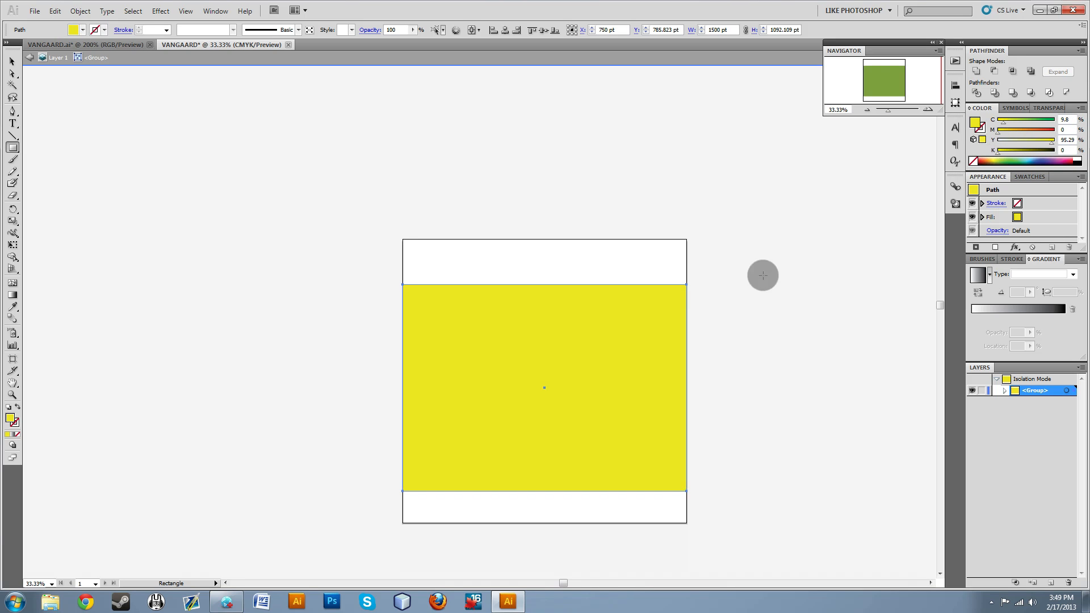
# Send the yellow rectangle to the back, behind the lion and VANGAARD lettering, and clear the selection.
pyautogui.rightClick(528, 409)
pyautogui.click(233, 237)
pyautogui.click(587, 303)
pyautogui.click(13, 61)
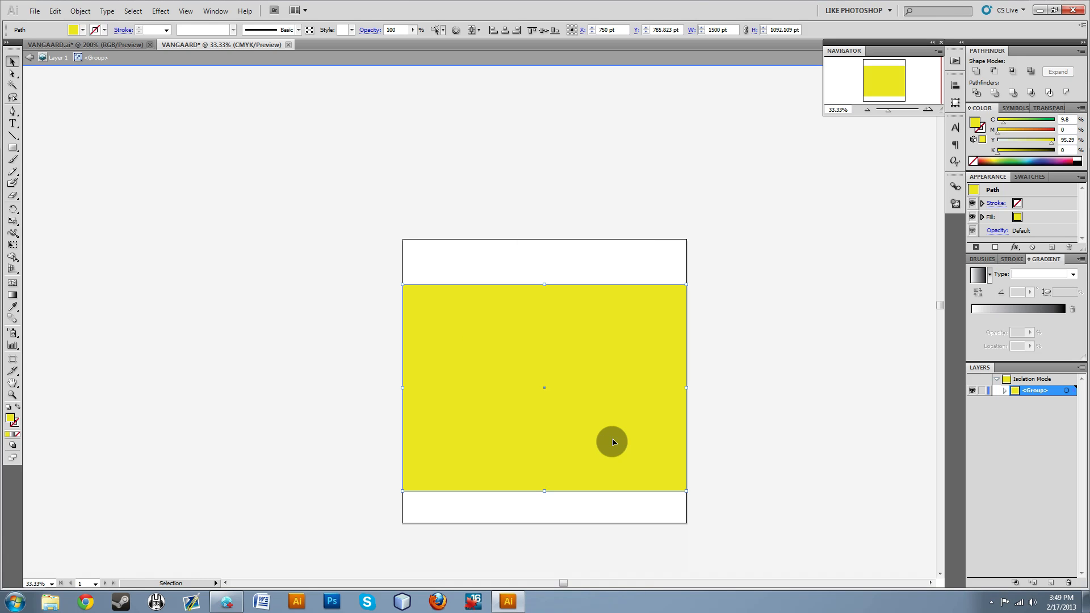
pyautogui.click(298, 338)
pyautogui.click(572, 430)
pyautogui.rightClick(560, 448)
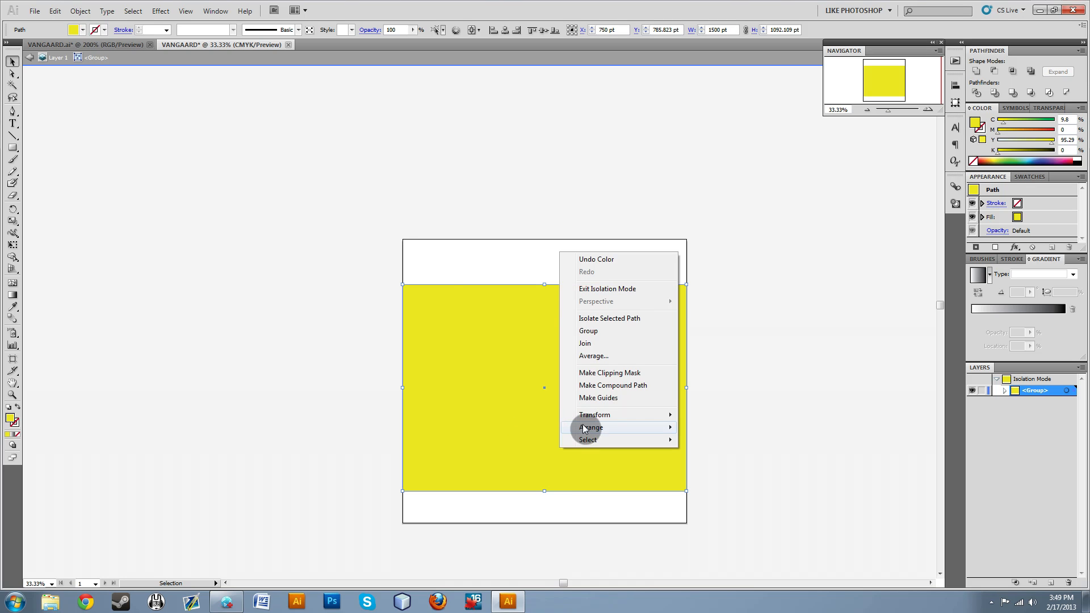
pyautogui.moveTo(591, 430)
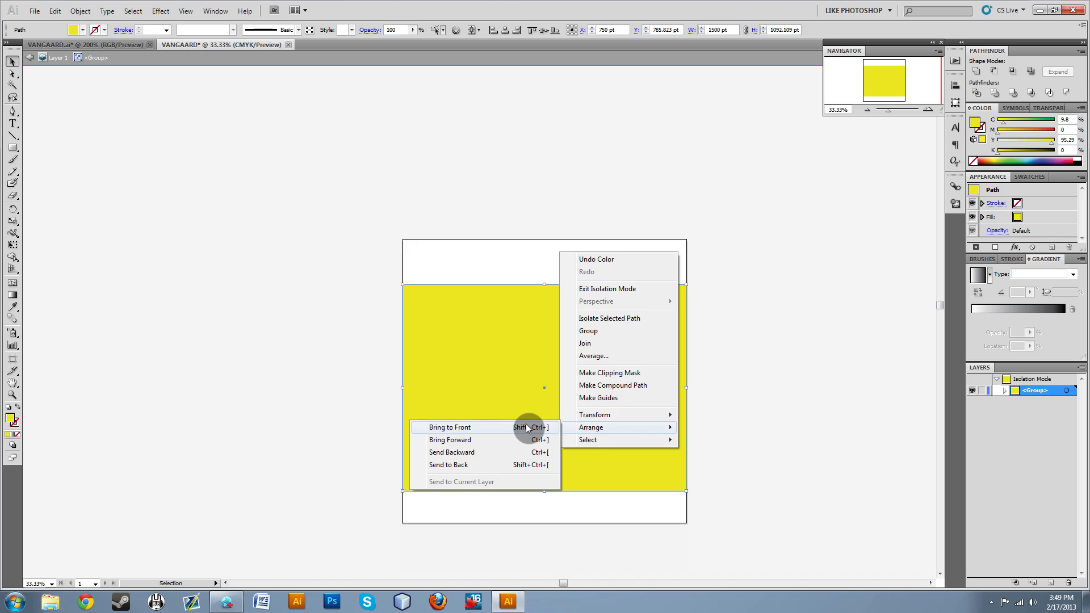
pyautogui.rightClick(483, 390)
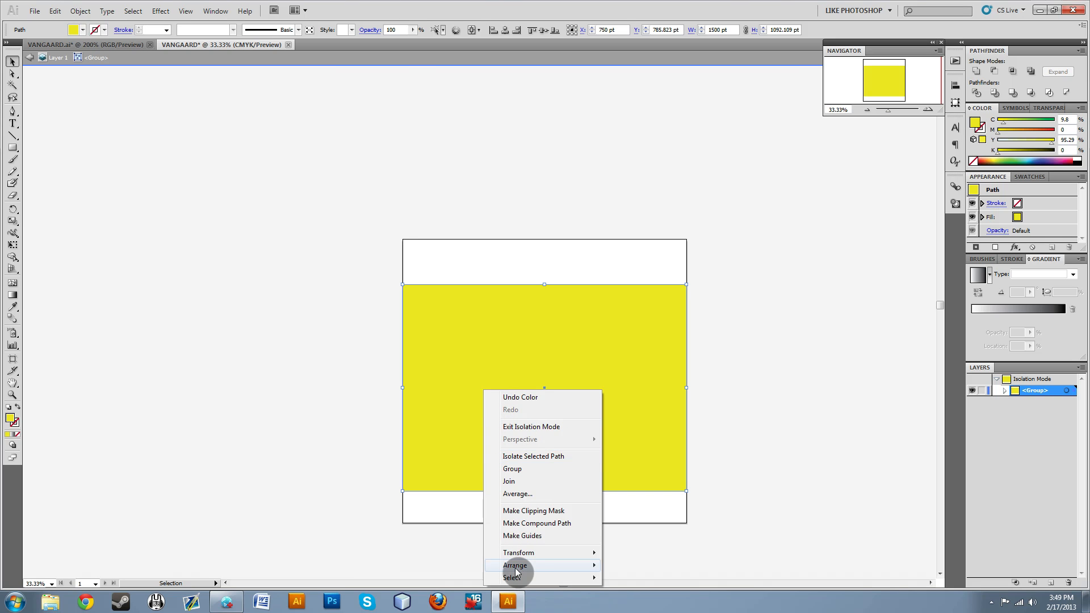
pyautogui.moveTo(513, 565)
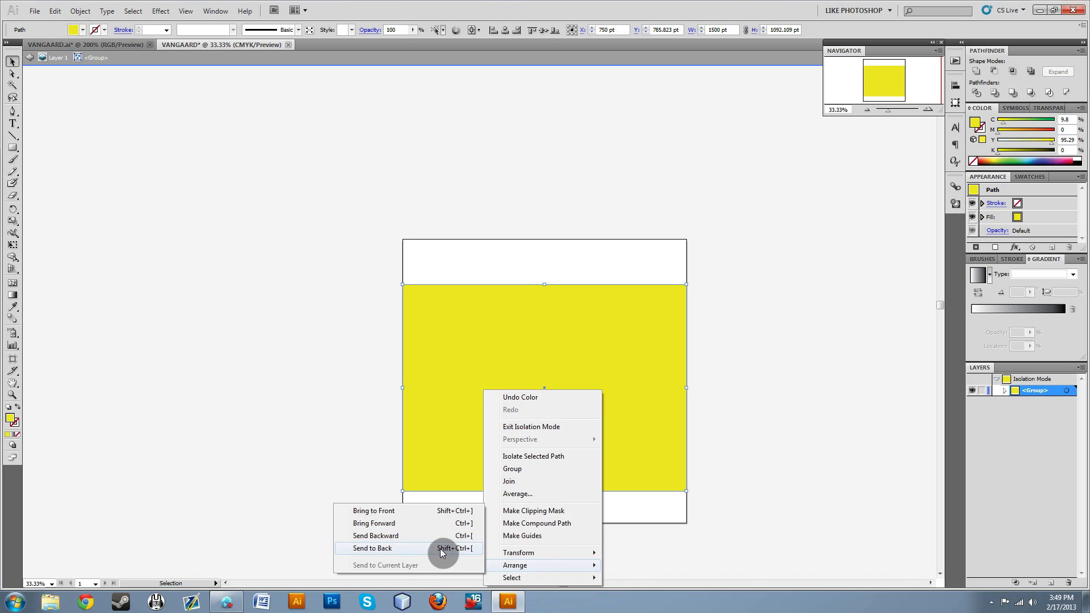
pyautogui.click(471, 549)
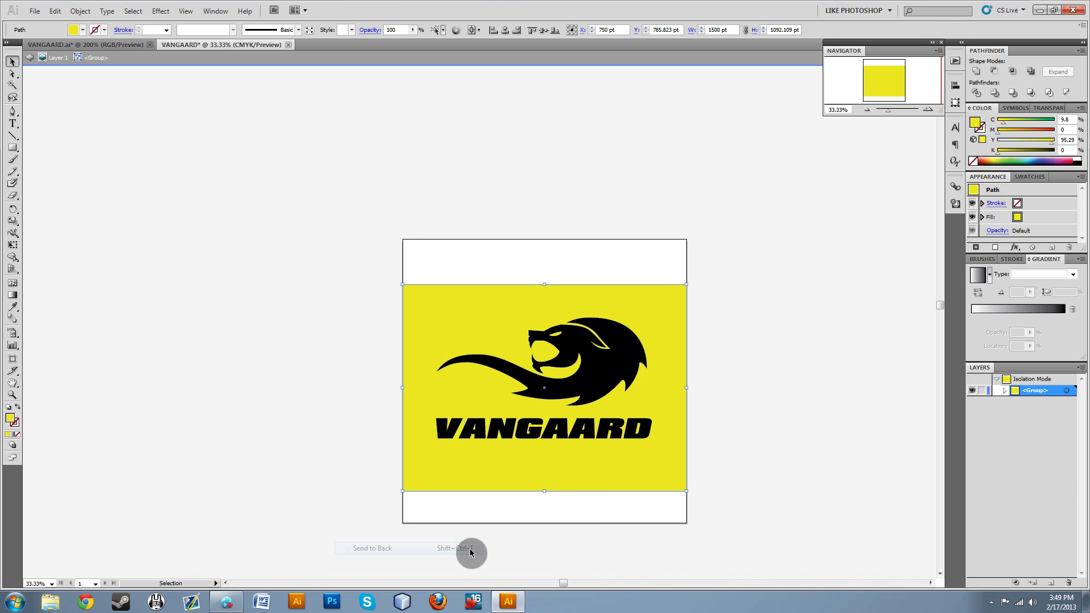
pyautogui.click(708, 454)
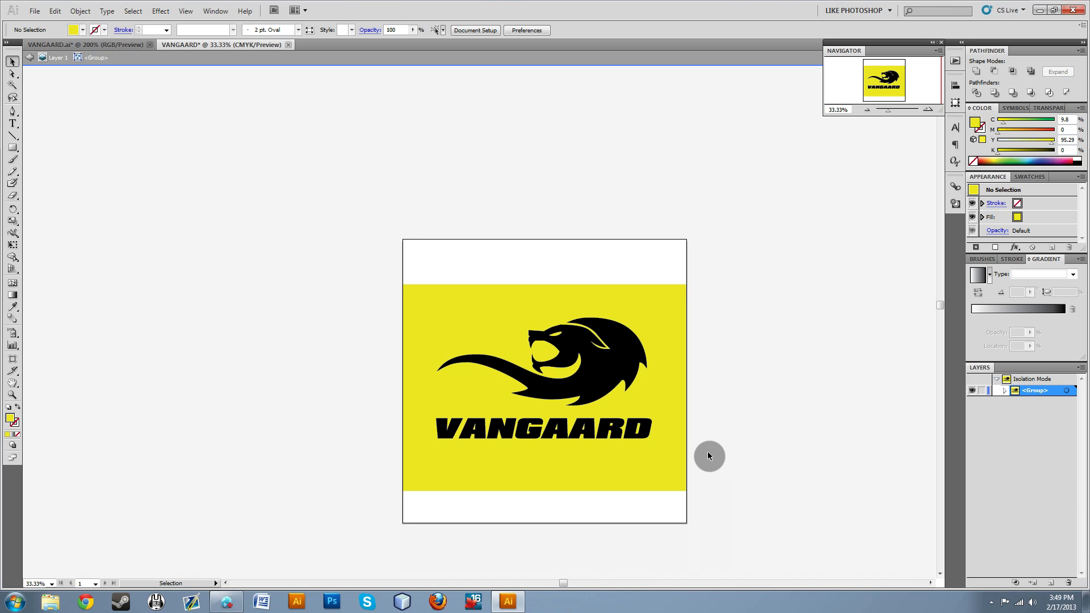
pyautogui.click(679, 459)
pyautogui.click(762, 505)
pyautogui.click(666, 472)
pyautogui.click(853, 480)
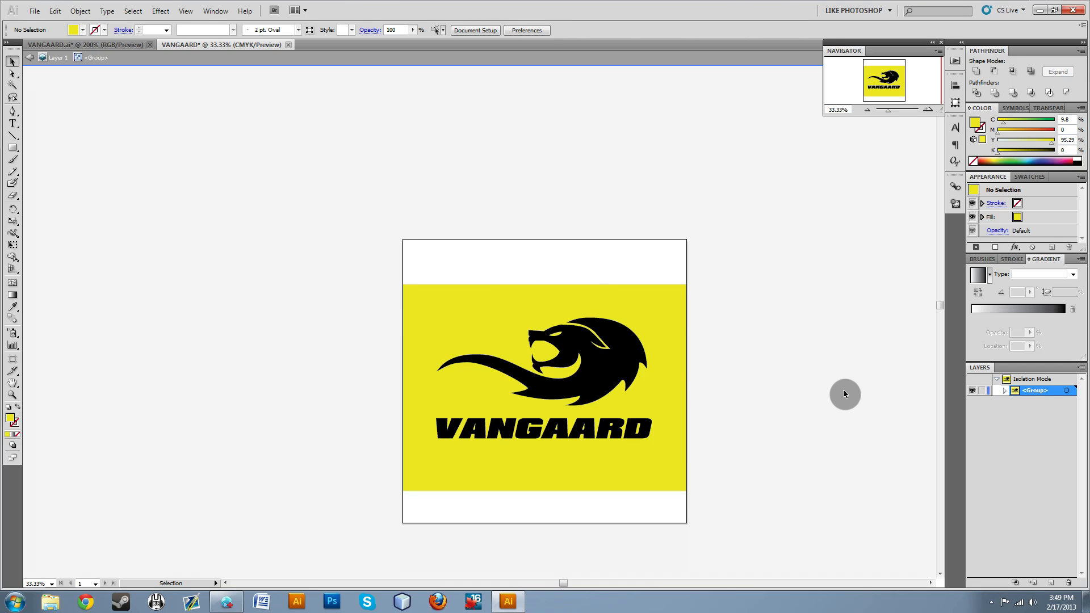